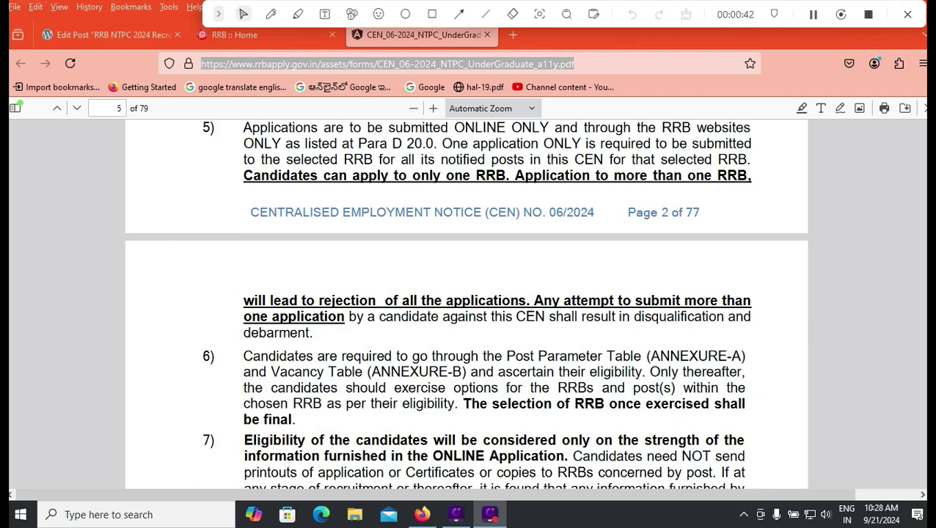
# Check the Post Parameter Table on page 59, then return to the WordPress edit tab.
pyautogui.scroll(-5, 467, 300)
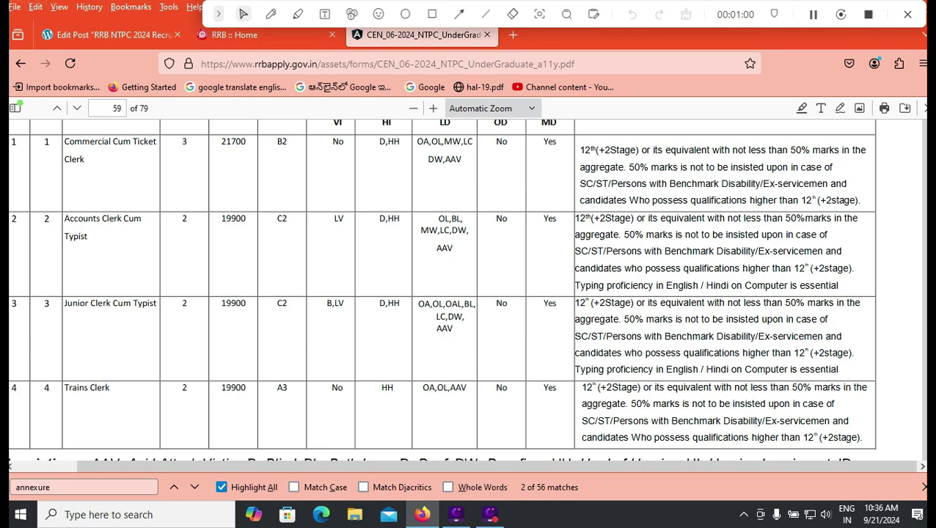
pyautogui.hotkey('ctrl', '1')
# Scroll through the post's fees, vacancy, qualification, exam pattern and FAQ sections.
pyautogui.scroll(-6, 414, 366)
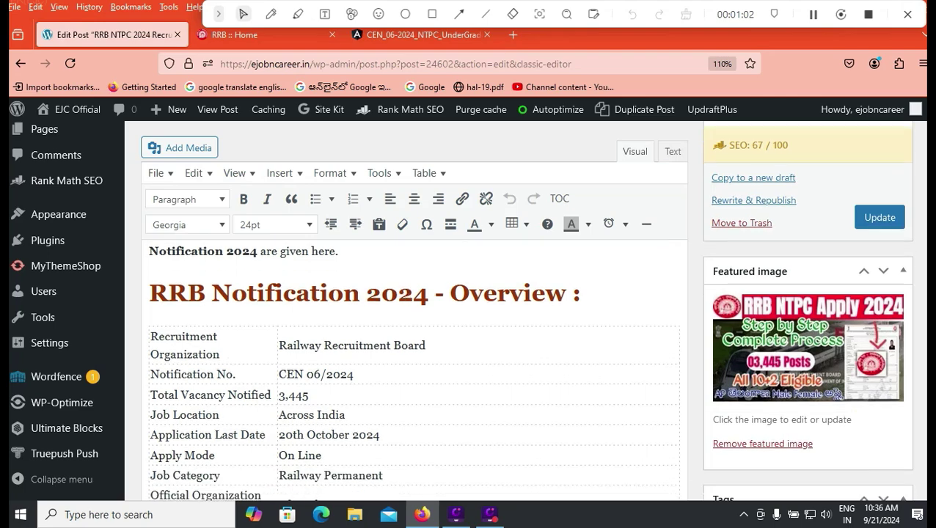
pyautogui.scroll(-2, 415, 367)
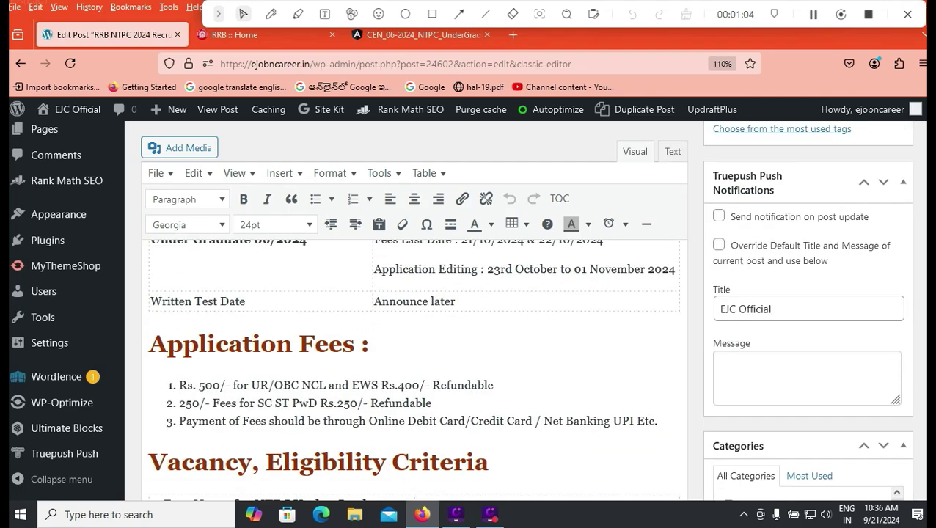
pyautogui.scroll(-4, 415, 367)
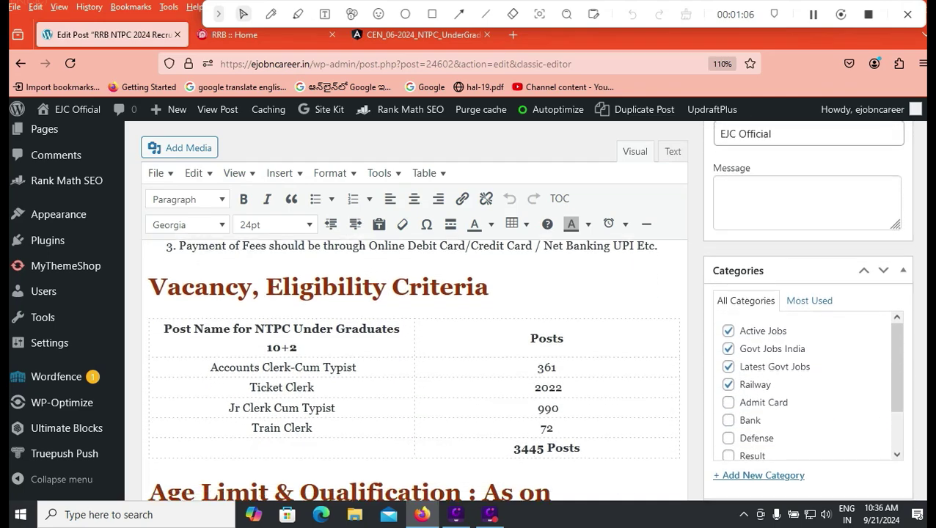
pyautogui.scroll(-15, 414, 367)
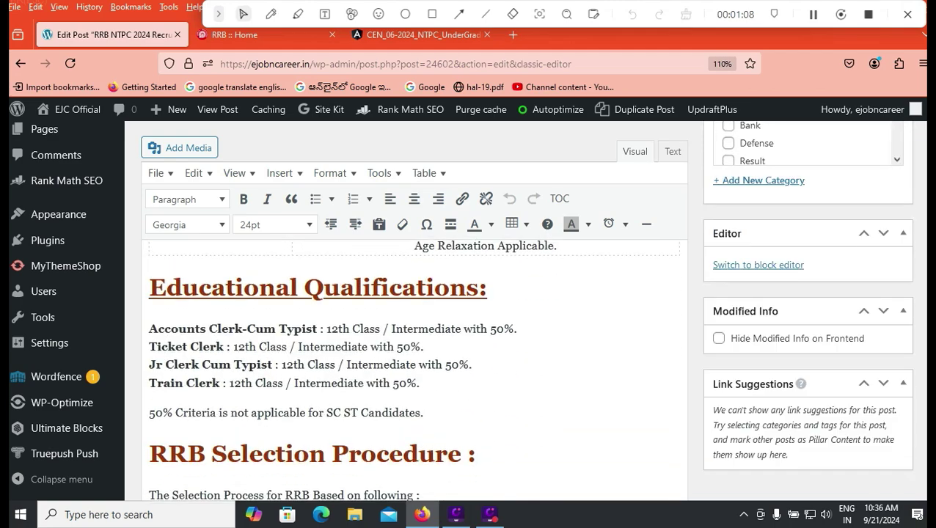
pyautogui.scroll(6, 414, 367)
pyautogui.scroll(-11, 414, 366)
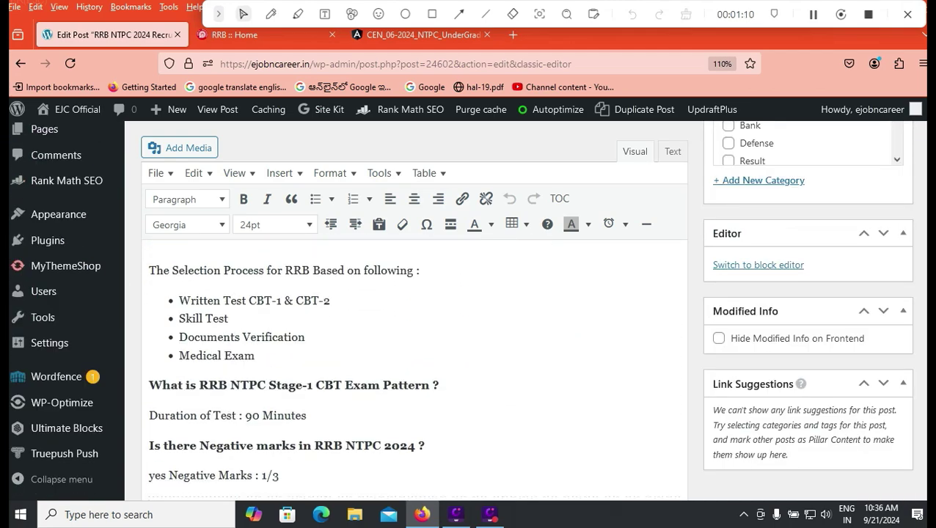
pyautogui.scroll(-4, 414, 367)
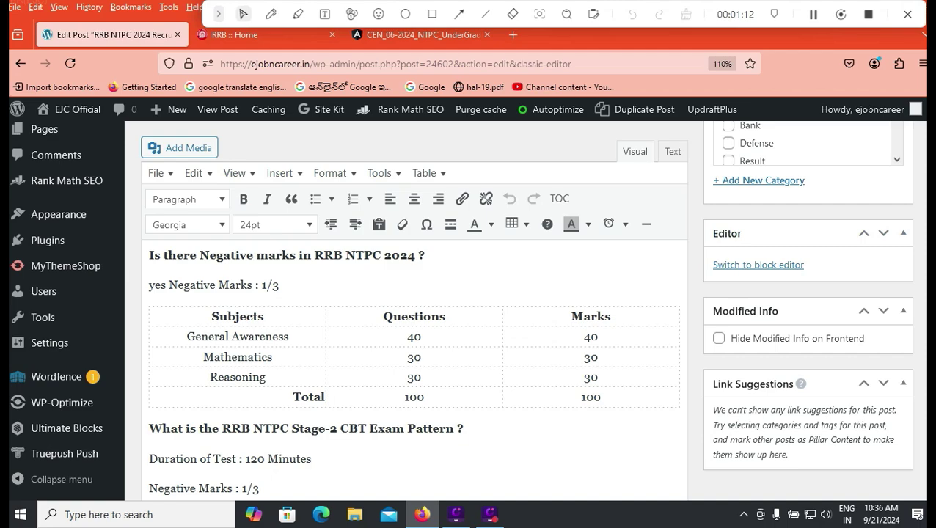
pyautogui.scroll(-4, 415, 367)
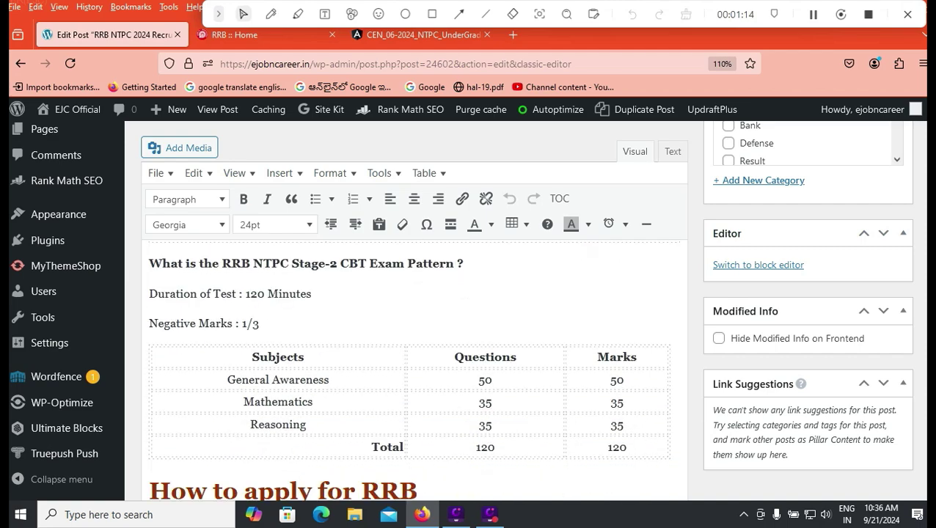
pyautogui.scroll(-15, 414, 367)
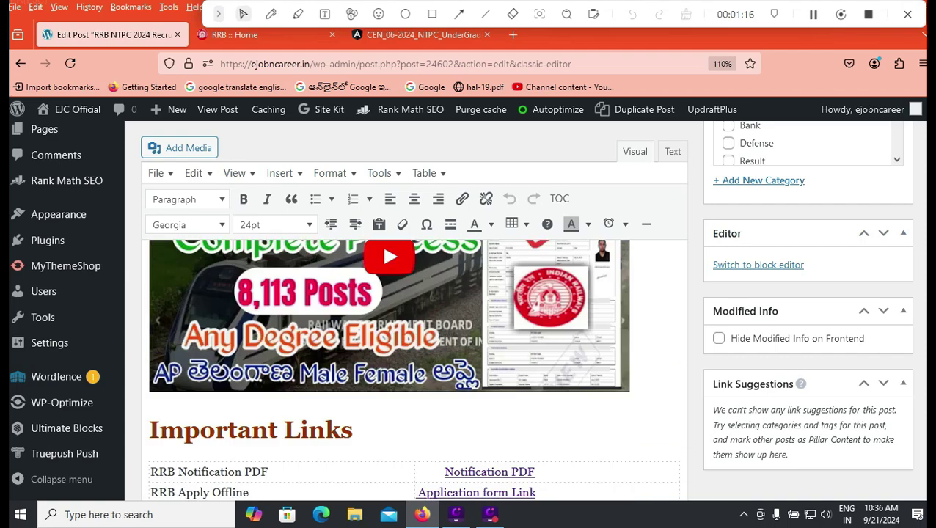
pyautogui.scroll(1, 415, 367)
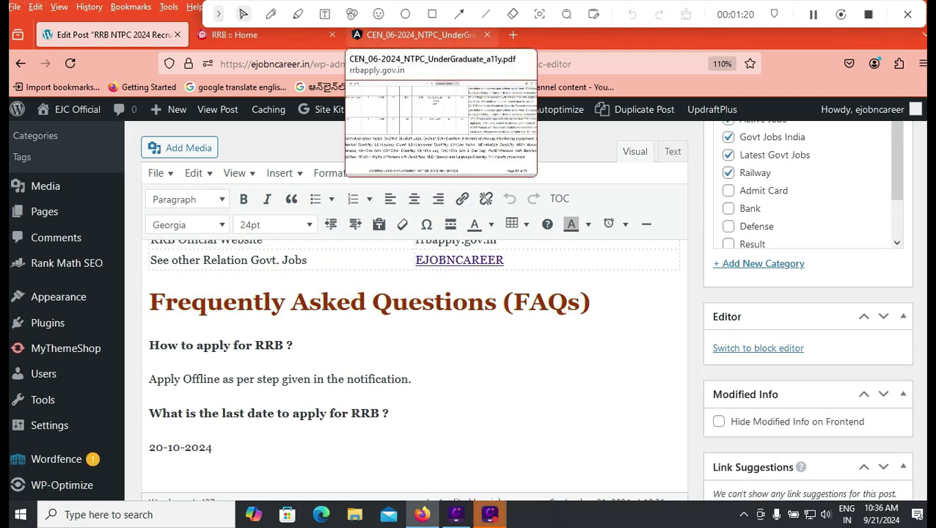
# Return to the CEN 06/2024 notification PDF and jump to the next annexure match.
pyautogui.click(422, 34)
pyautogui.press('Return')
pyautogui.scroll(-4, 470, 293)
# Scroll the PDF from RRB Ahmedabad's table on page 60 to RRB Bilaspur's on page 65.
pyautogui.scroll(2, 469, 294)
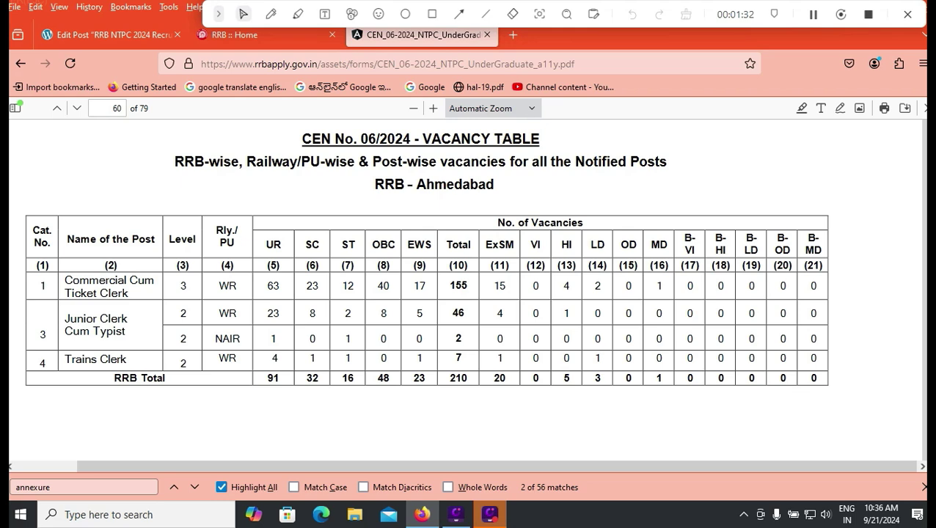
pyautogui.scroll(-5, 467, 293)
pyautogui.scroll(-3, 466, 294)
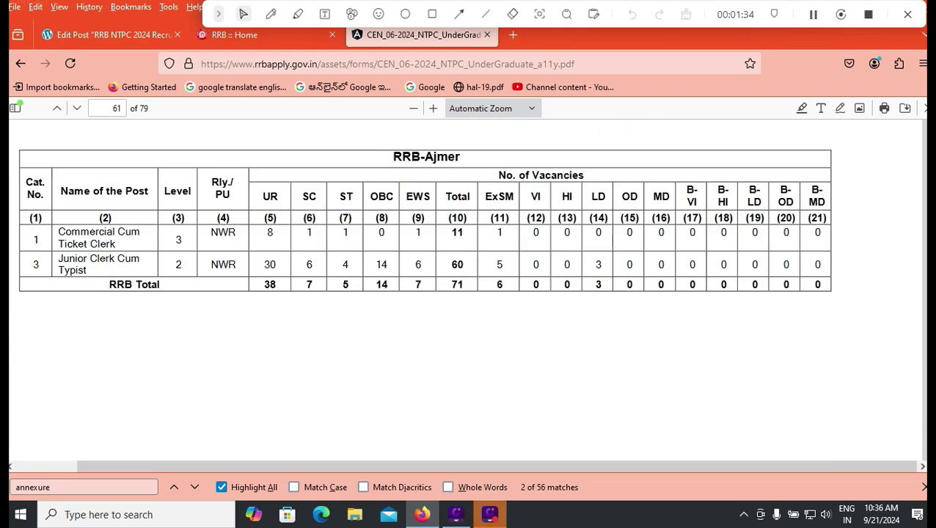
pyautogui.scroll(-2, 467, 293)
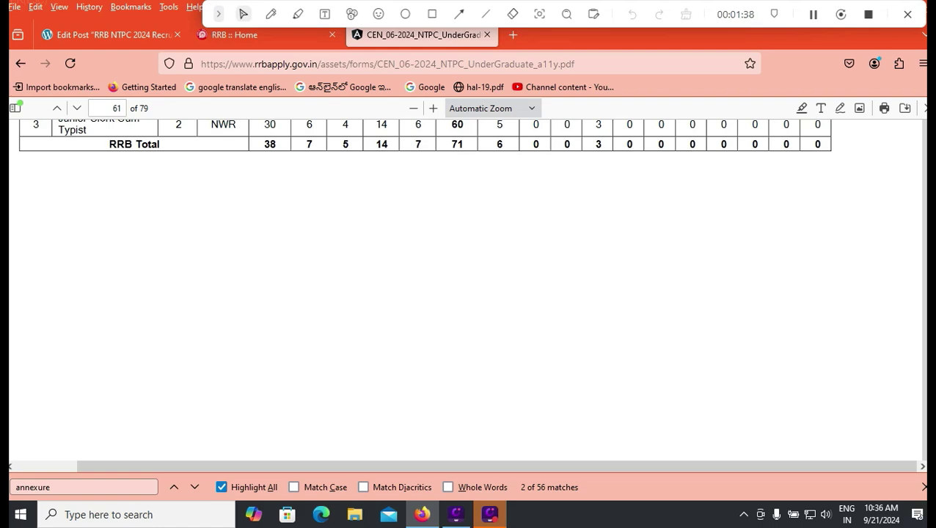
pyautogui.scroll(-6, 467, 294)
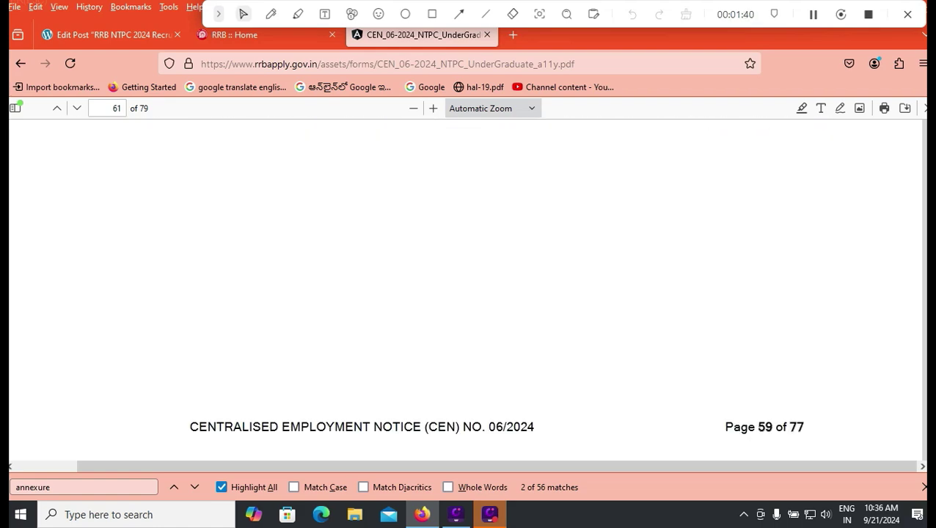
pyautogui.scroll(-1, 466, 315)
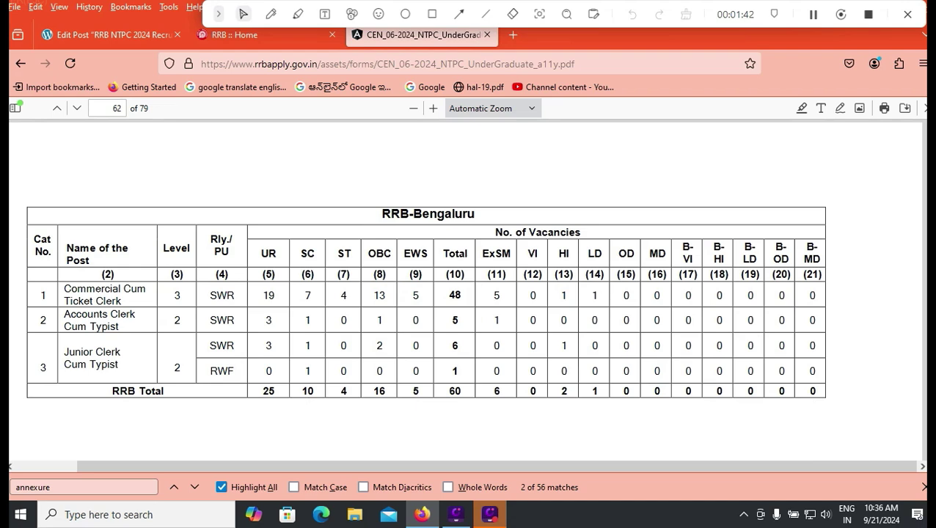
pyautogui.scroll(-6, 466, 293)
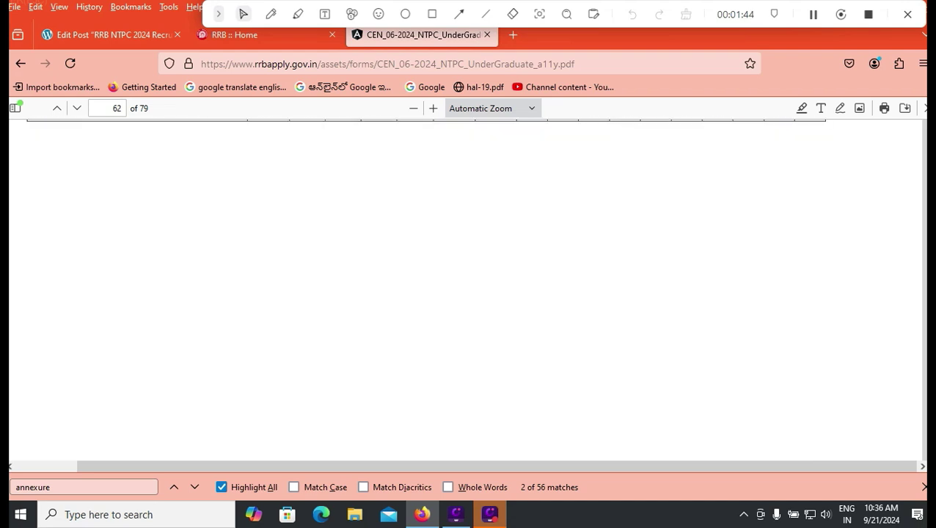
pyautogui.scroll(-5, 466, 293)
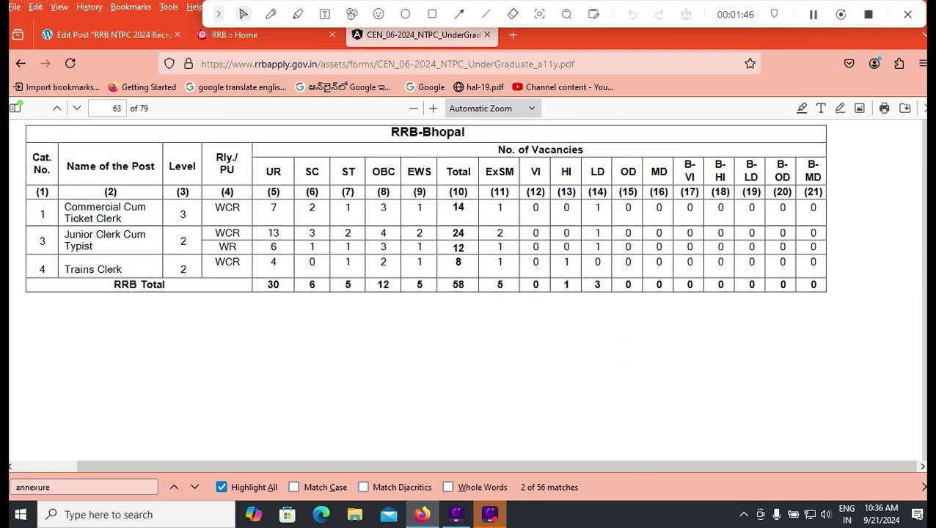
pyautogui.scroll(-8, 466, 294)
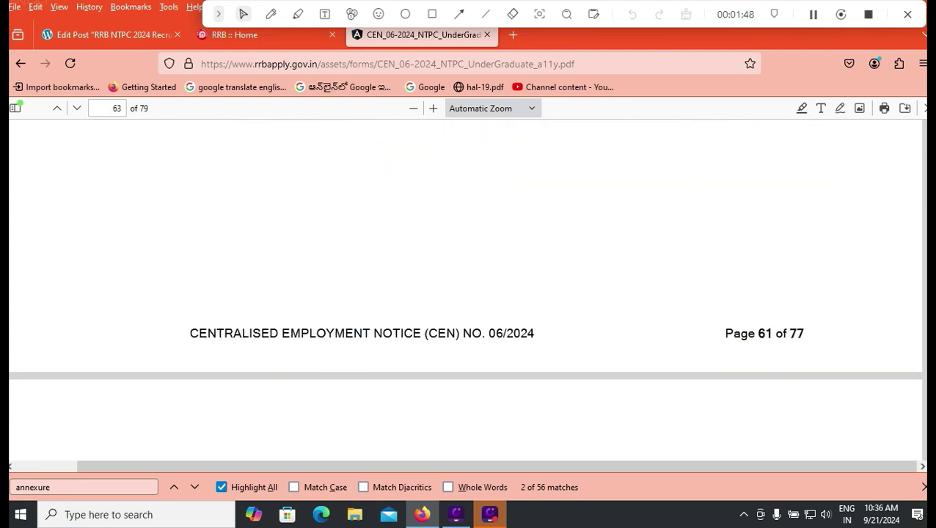
pyautogui.scroll(-10, 466, 294)
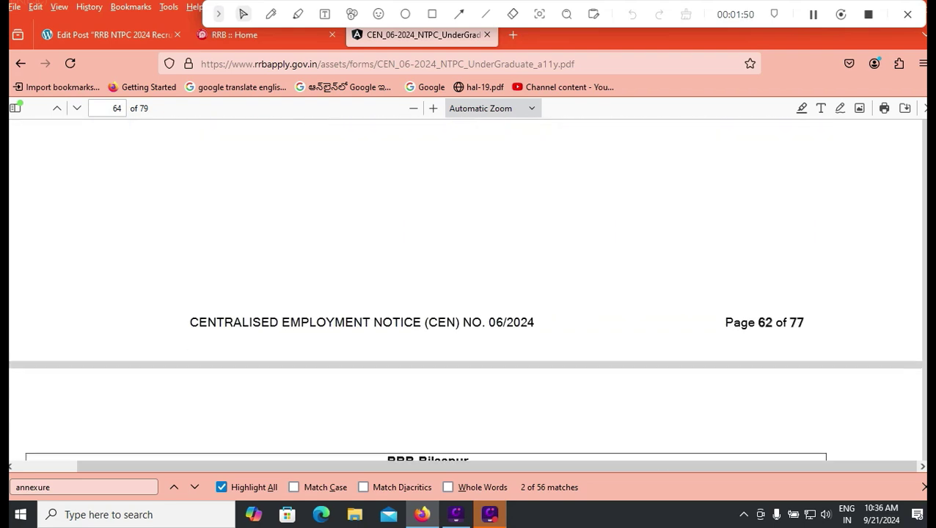
pyautogui.scroll(-1, 467, 294)
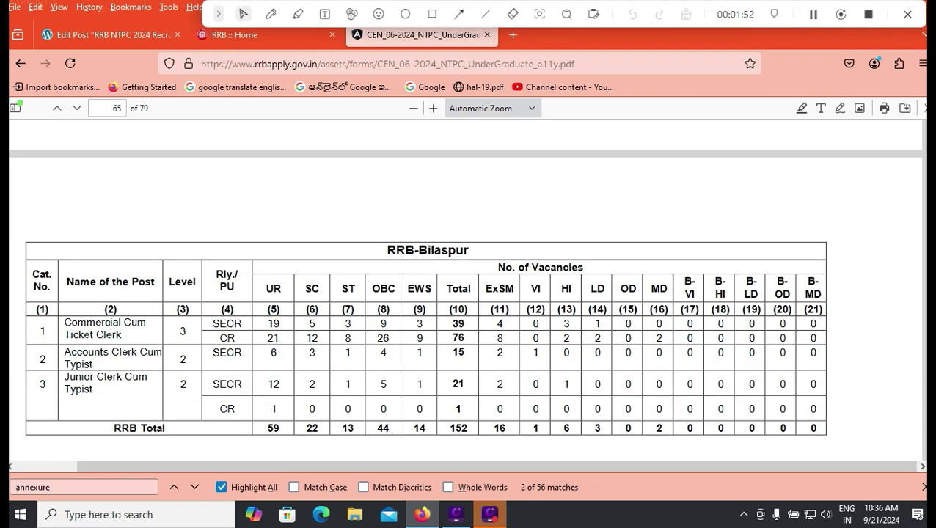
# Search the notification for 'secun' to reach the RRB Secunderabad vacancy table on page 77.
pyautogui.hotkey('ctrl', 'f')
pyautogui.write('secun')
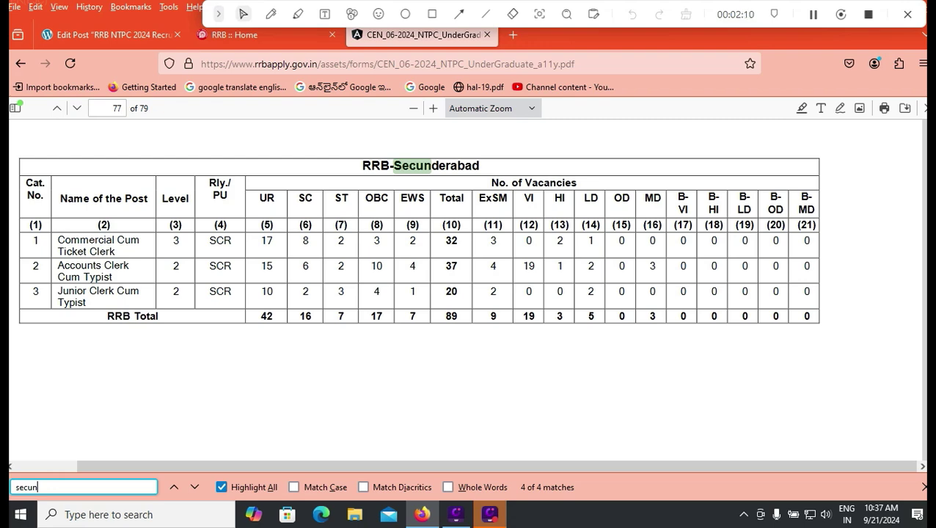
pyautogui.scroll(-10, 470, 293)
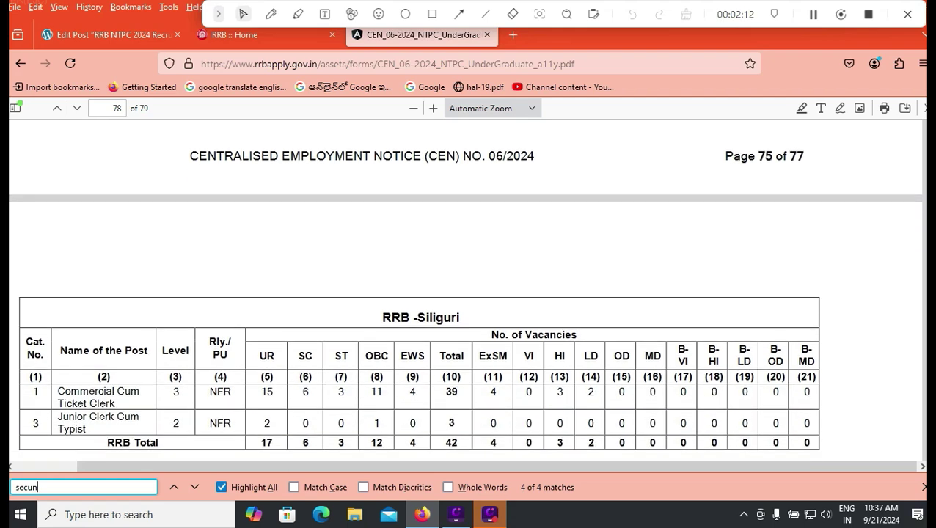
pyautogui.scroll(4, 469, 294)
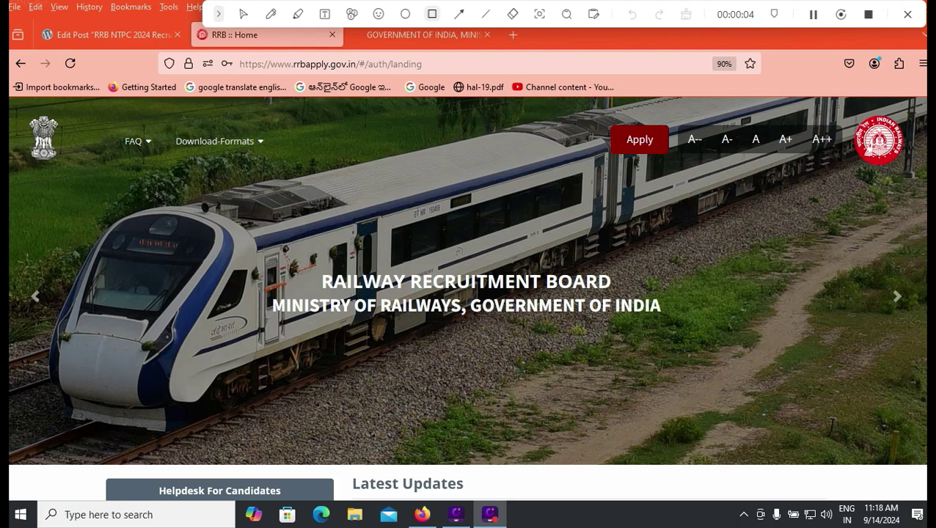
# Open the 'Already Have An Account?' sign-in page from the landing page's Apply menu.
pyautogui.moveTo(236, 64); pyautogui.dragTo(416, 64)
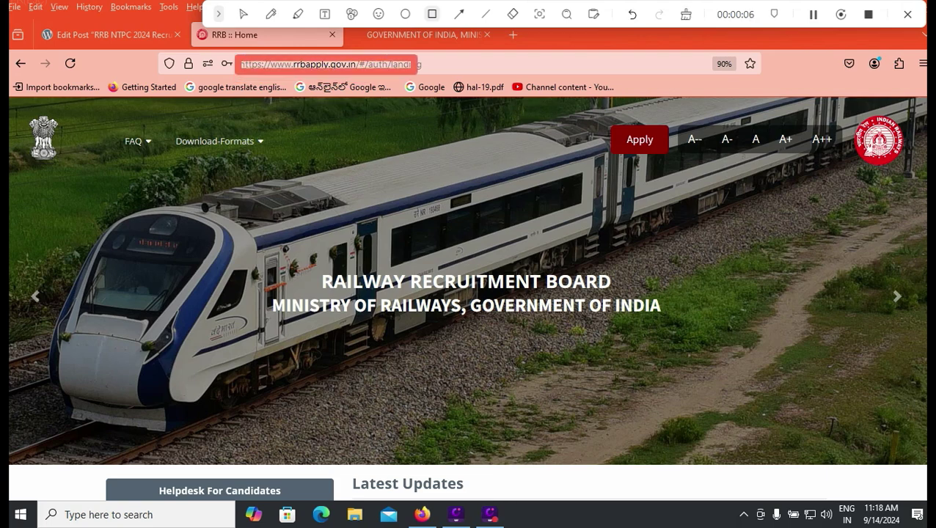
pyautogui.moveTo(575, 109); pyautogui.dragTo(694, 167)
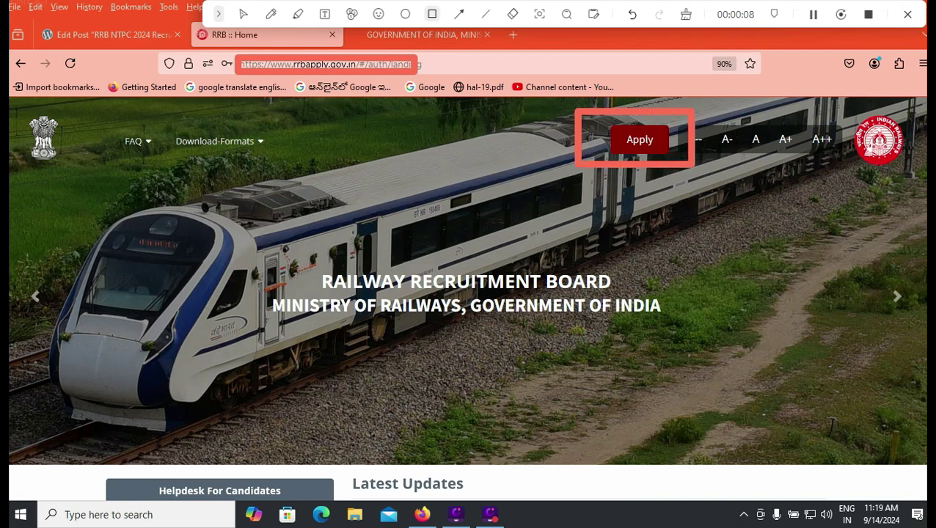
pyautogui.press('Escape')
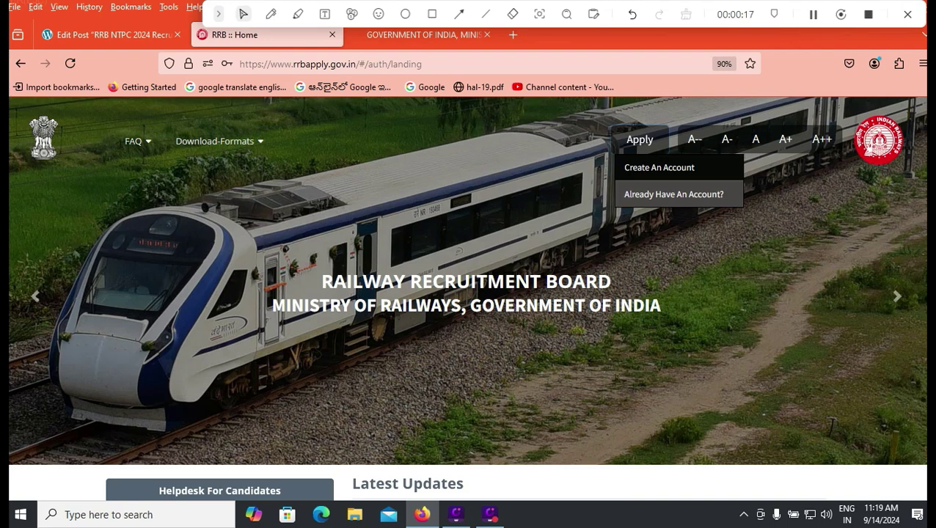
pyautogui.click(674, 194)
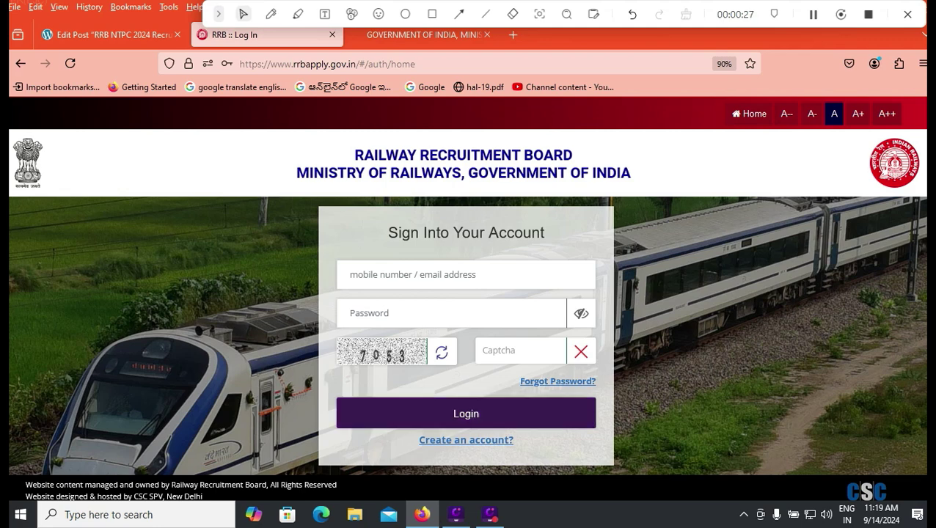
# Move focus from Forgot Password past Login to the 'Create an account?' link.
pyautogui.press('Tab')
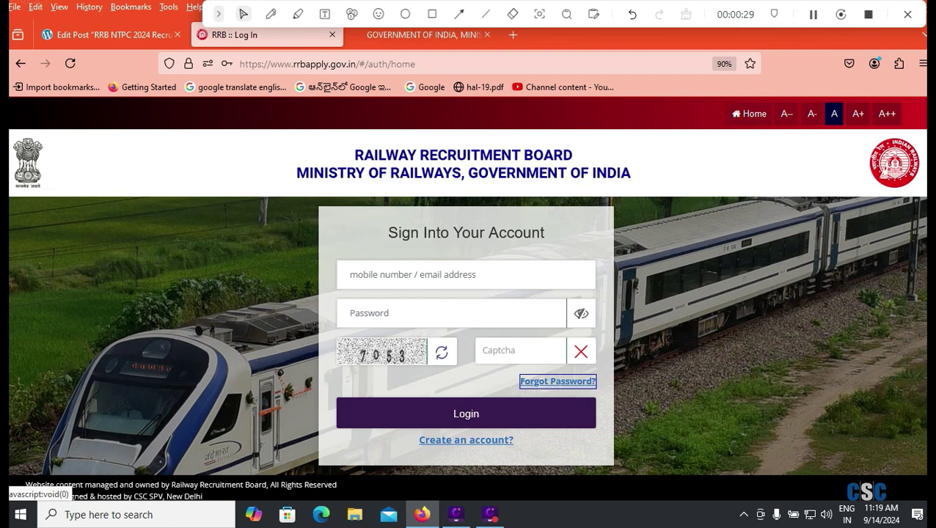
pyautogui.press('Tab')
pyautogui.press('Tab')
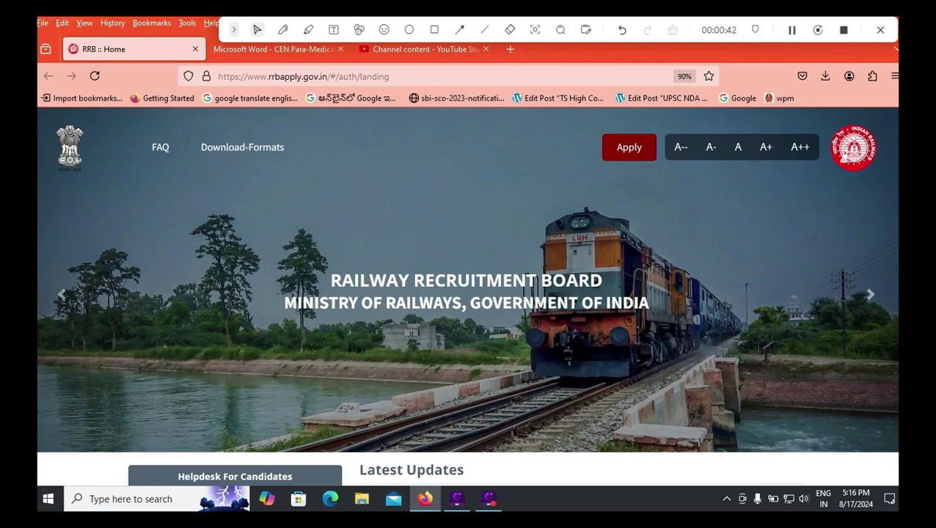
# Open the home page's Apply options to reach Create An Account.
pyautogui.click(629, 147)
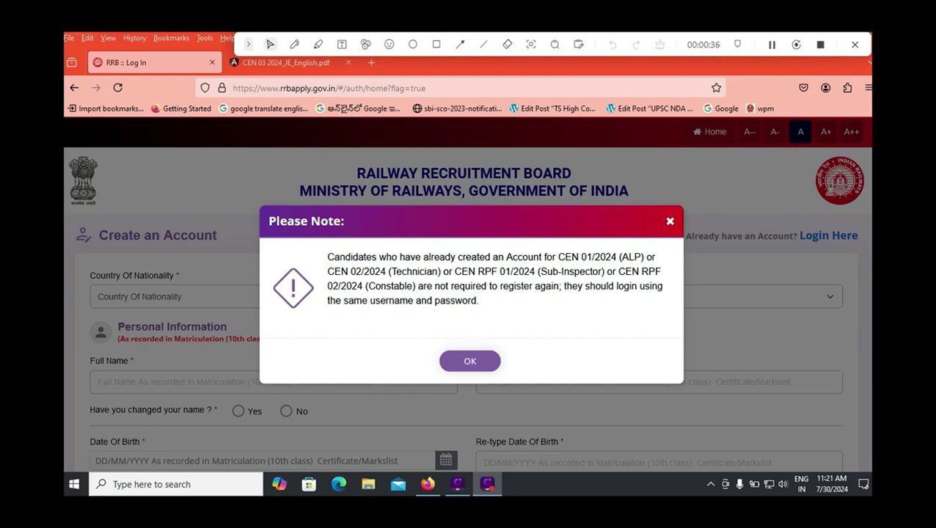
# Read the note about existing CEN 2024 accounts and dismiss it with OK.
pyautogui.moveTo(409, 286); pyautogui.dragTo(478, 300)
pyautogui.click(478, 300)
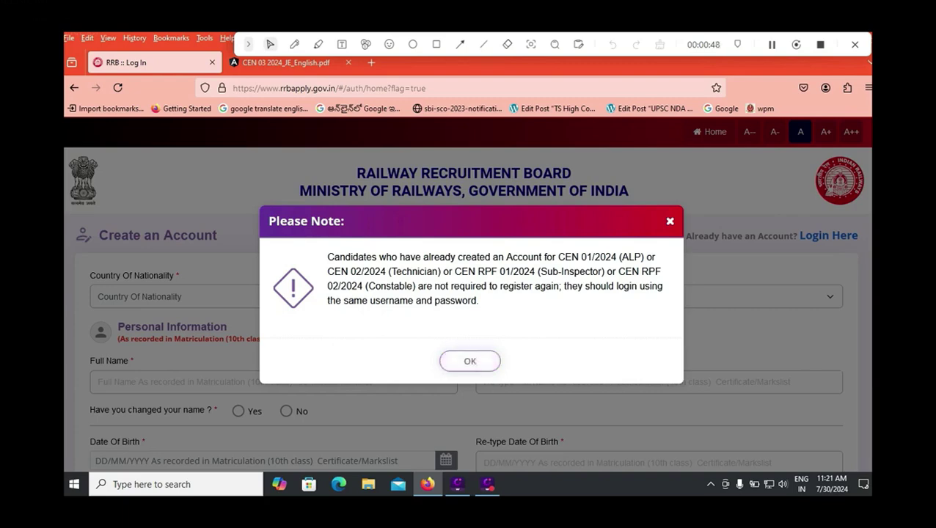
pyautogui.click(470, 360)
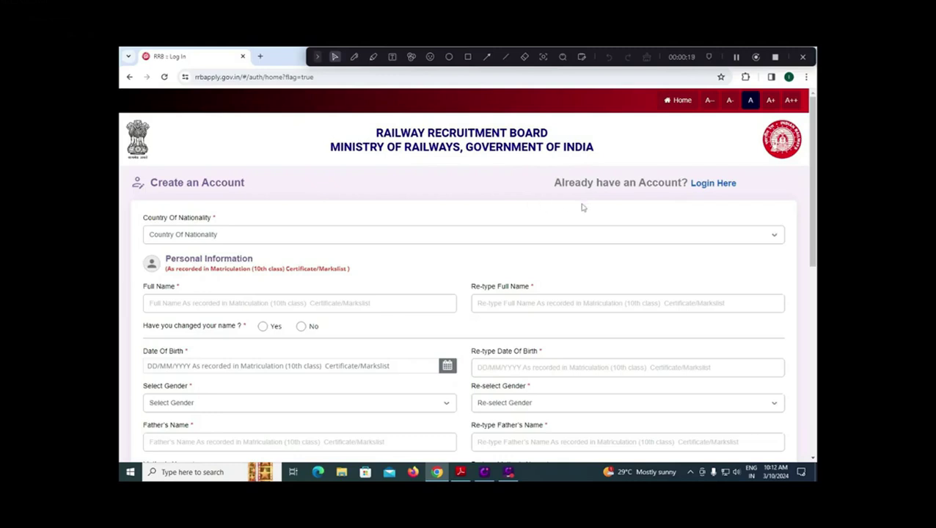
# Set nationality to India, enter the candidate's name twice, and answer No to name change.
pyautogui.click(229, 238)
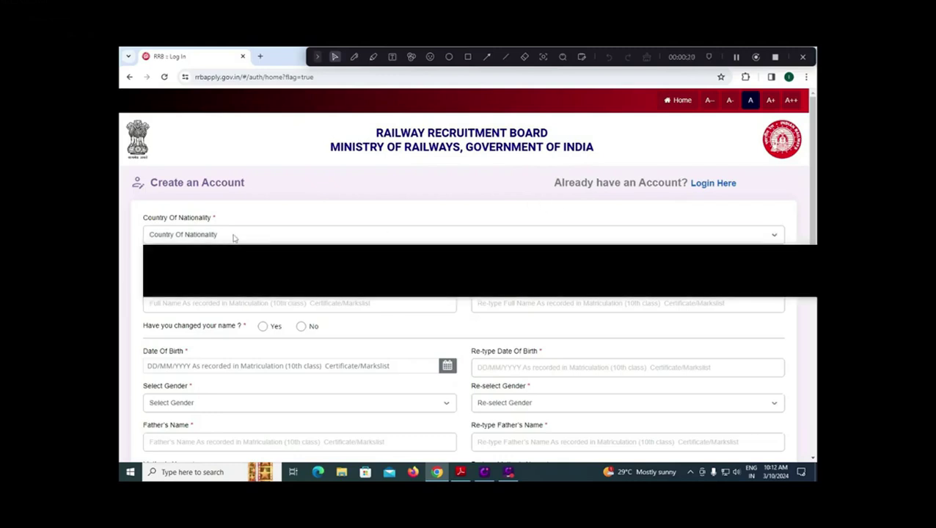
pyautogui.click(190, 258)
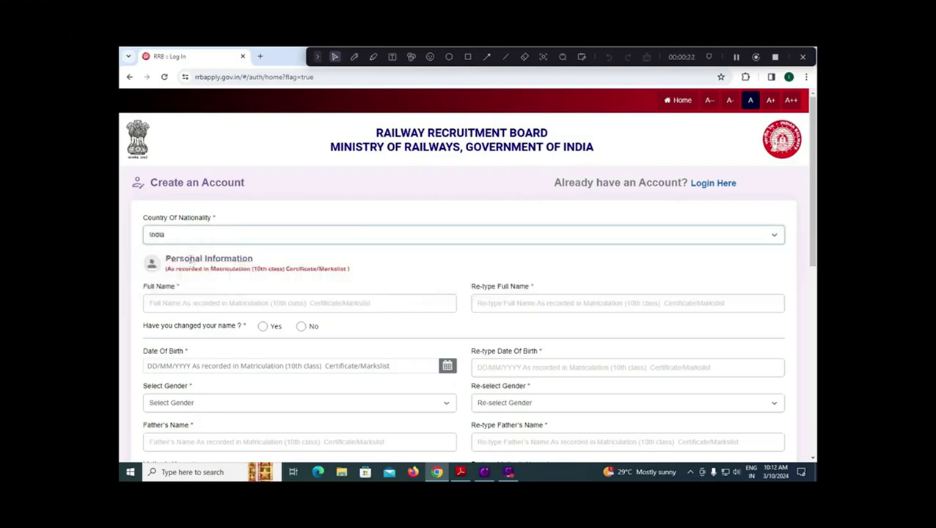
pyautogui.scroll(-1, 255, 290)
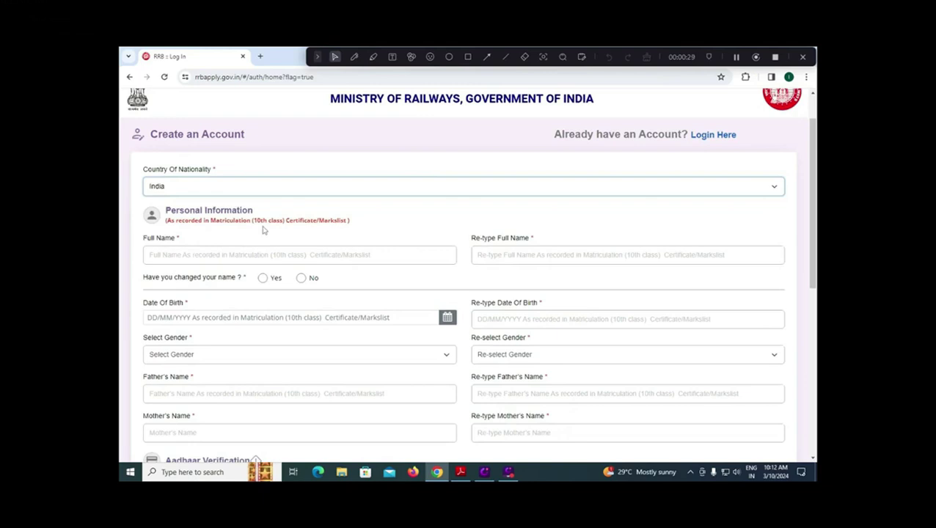
pyautogui.click(229, 257)
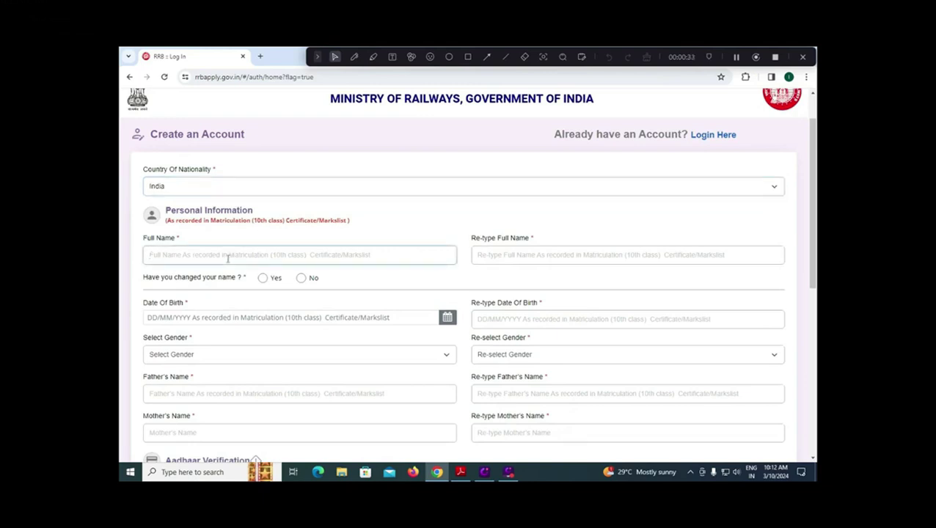
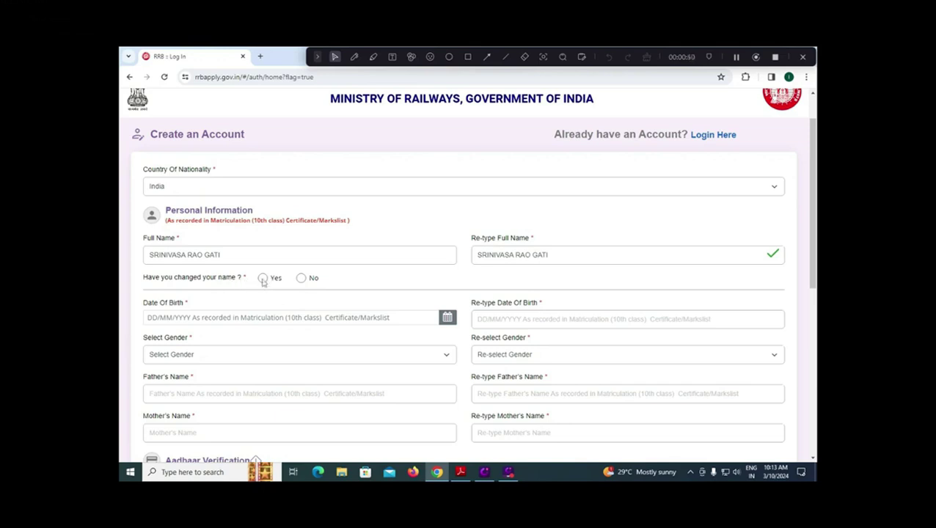
pyautogui.click(301, 278)
# Set the date of birth to 01/01/2000 and re-enter it.
pyautogui.click(446, 317)
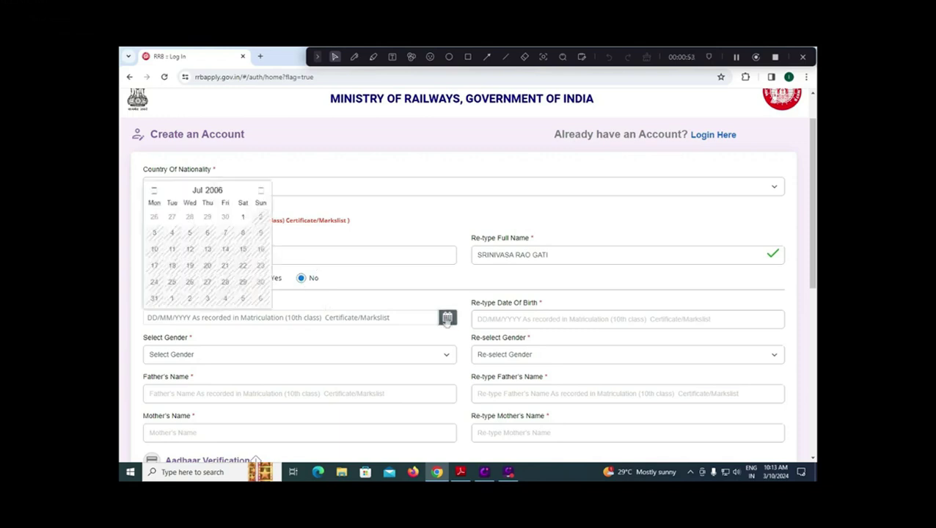
pyautogui.click(206, 192)
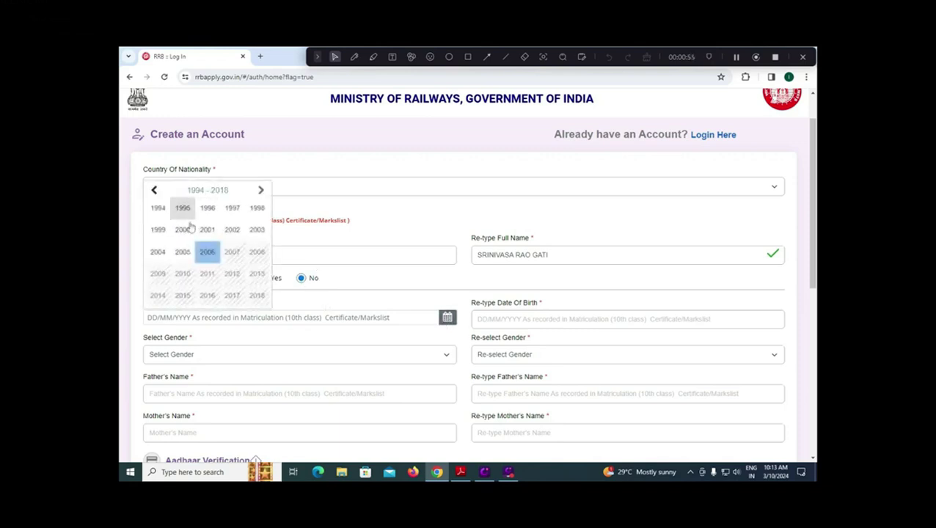
pyautogui.click(185, 229)
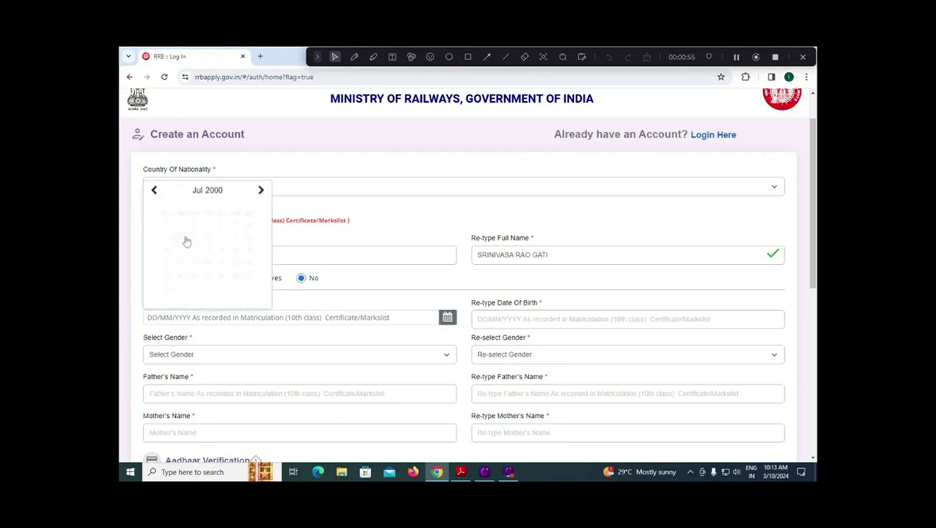
pyautogui.click(197, 190)
pyautogui.click(165, 212)
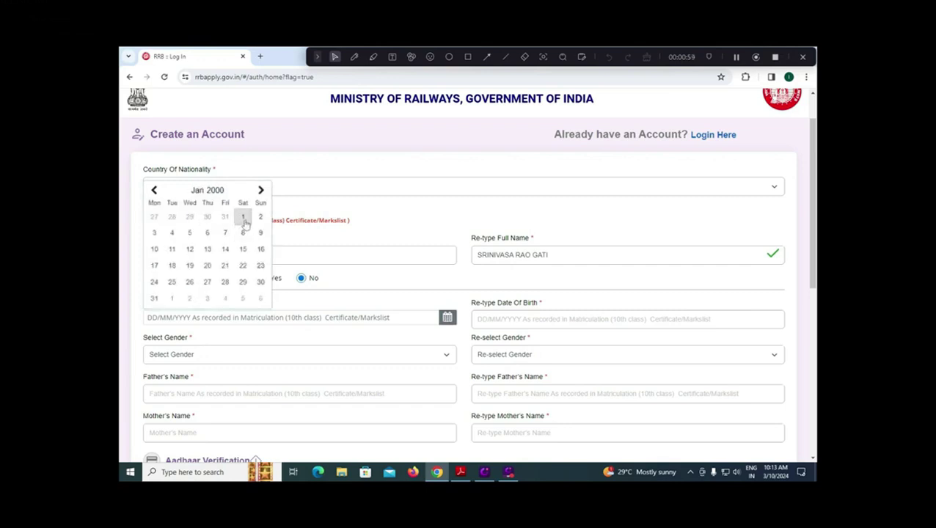
pyautogui.click(243, 218)
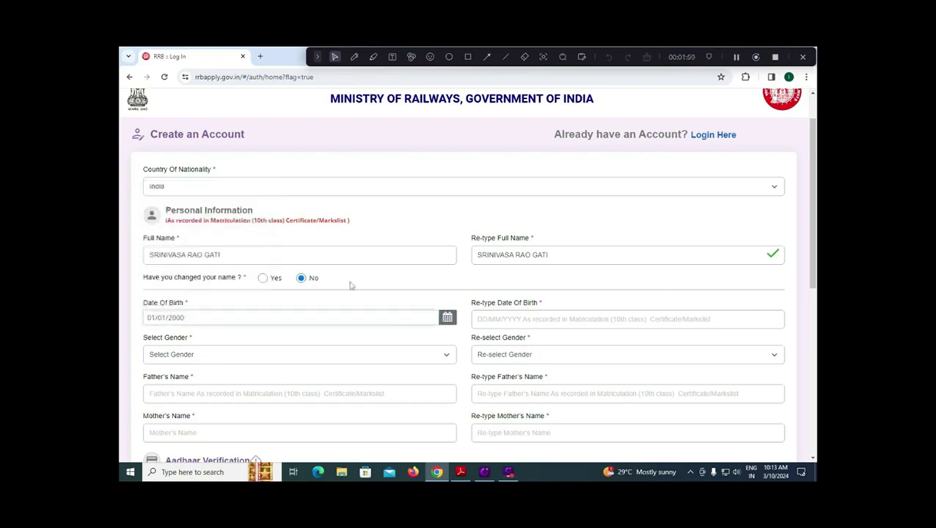
pyautogui.click(492, 318)
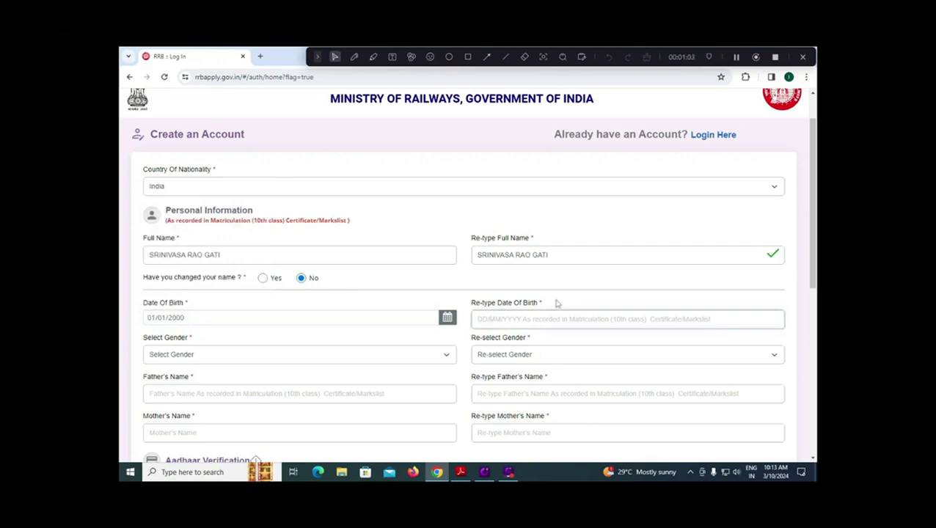
pyautogui.write('01/0')
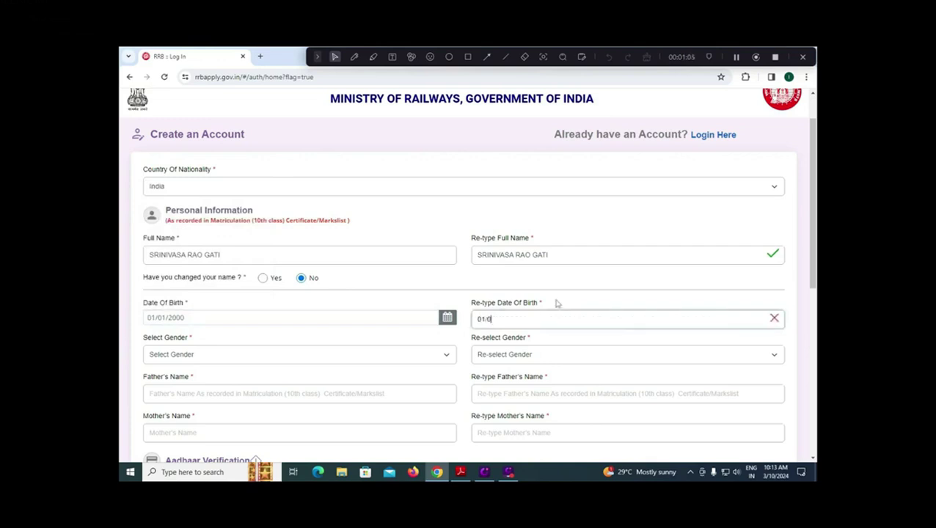
pyautogui.write('1/2000')
# Choose Male as gender and confirm it as Male.
pyautogui.click(210, 357)
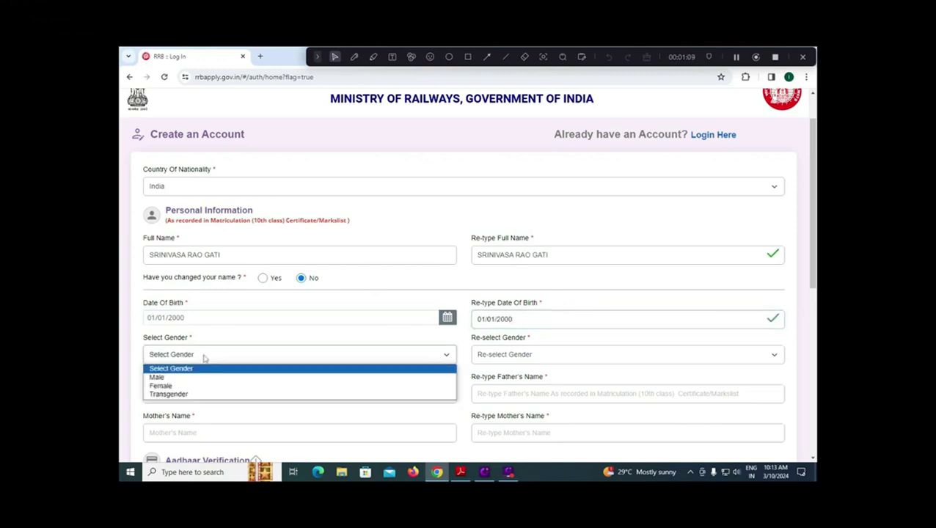
pyautogui.click(182, 377)
pyautogui.click(494, 361)
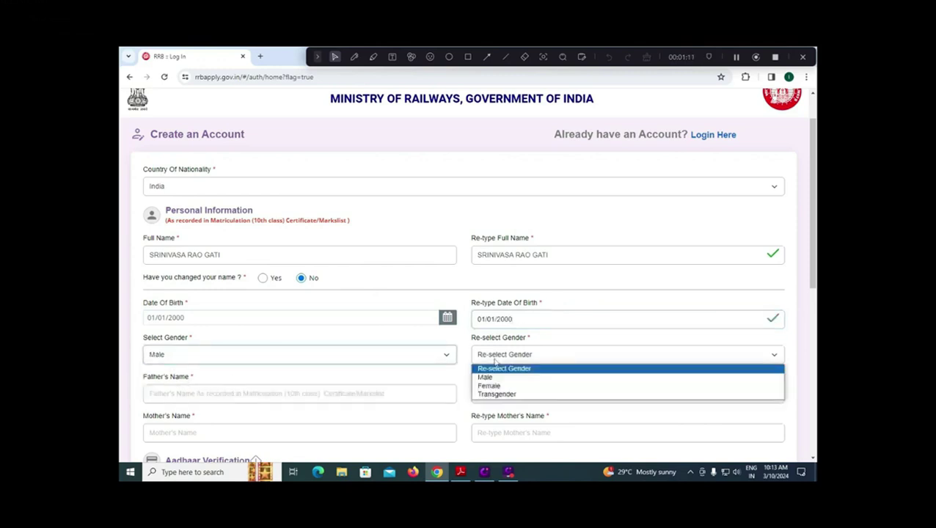
pyautogui.click(487, 377)
# Enter and confirm the father's name, then enter the mother's name.
pyautogui.click(212, 396)
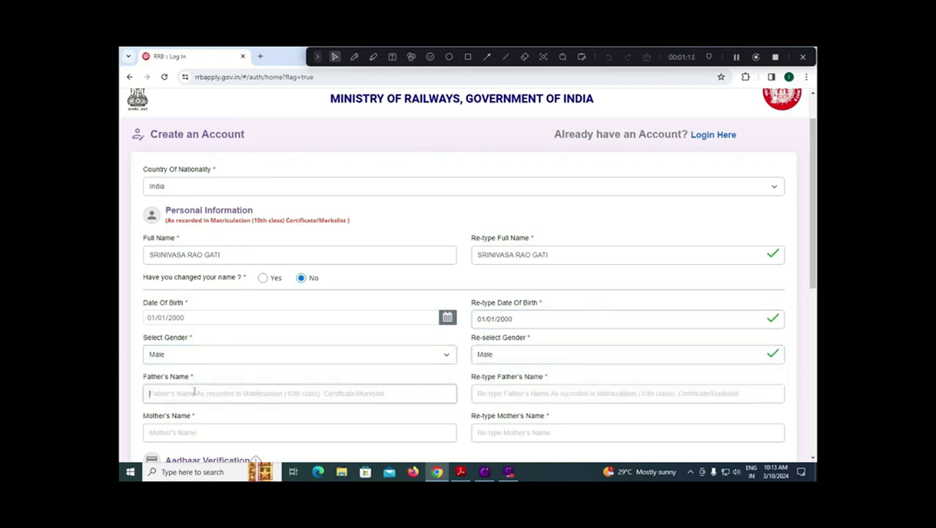
pyautogui.write('S')
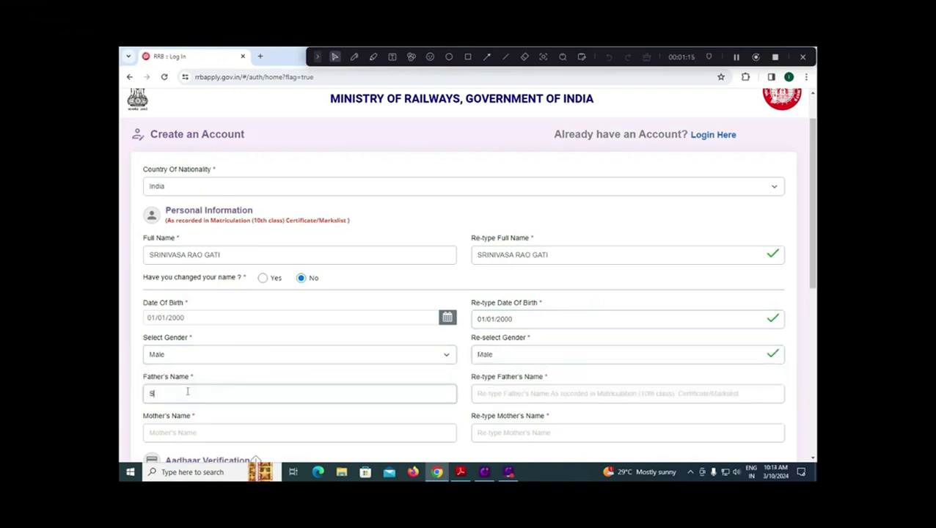
pyautogui.write('r')
pyautogui.press('BackSpace')
pyautogui.press('BackSpace')
pyautogui.press('Tab')
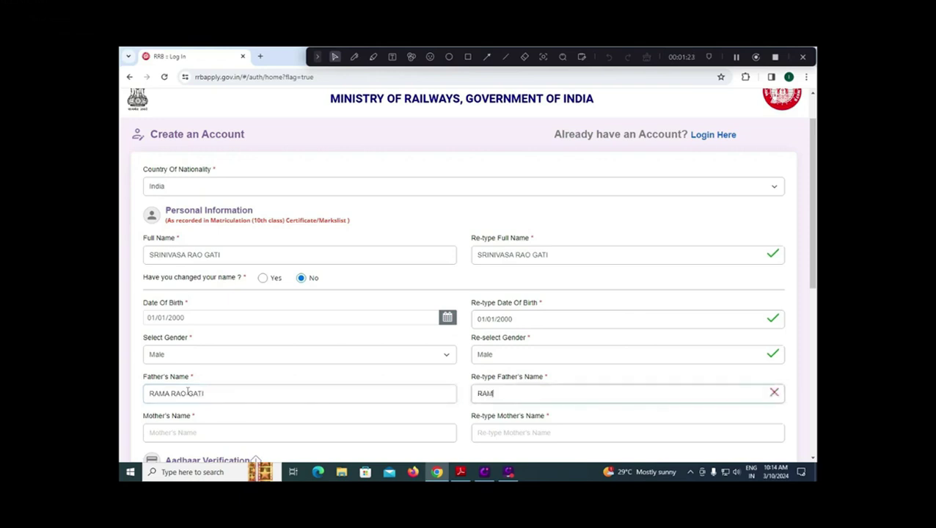
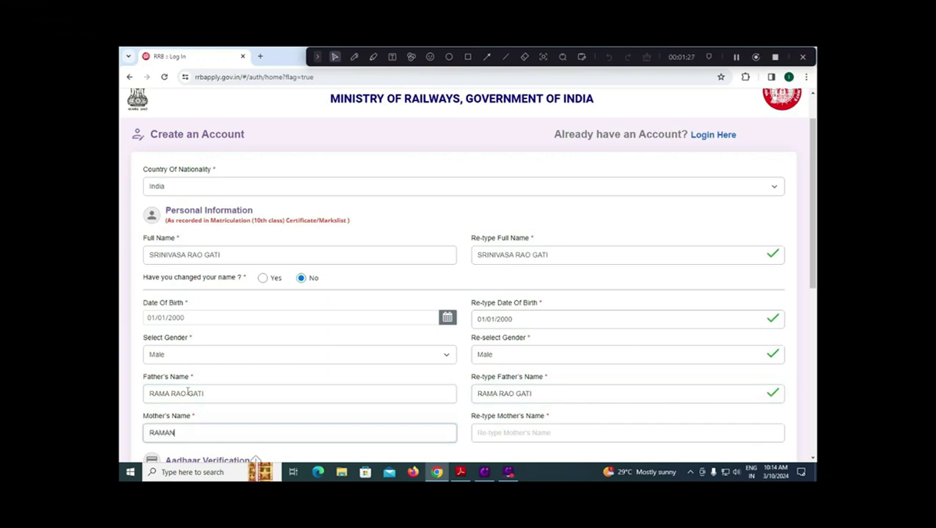
pyautogui.press('Tab')
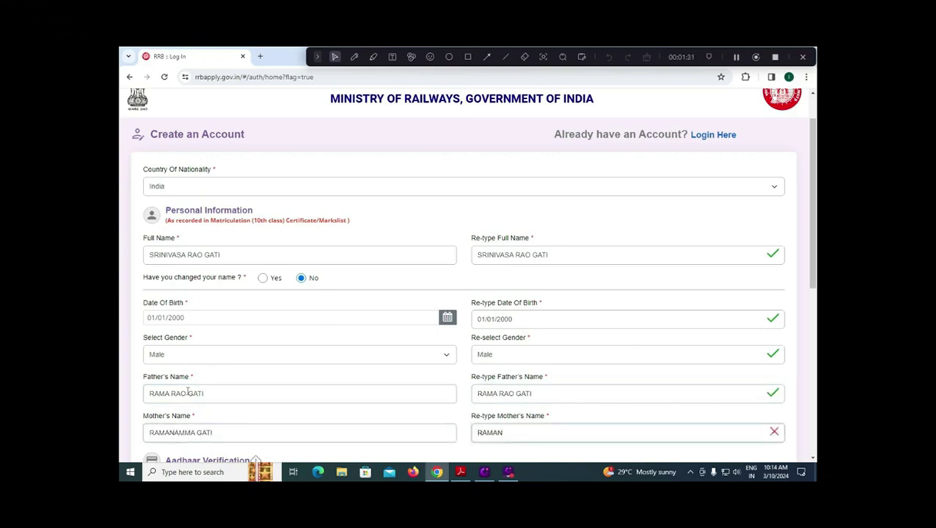
# Choose 'I Do Not Have Aadhaar Card' and confirm it in the Information dialog.
pyautogui.scroll(-2, 161, 387)
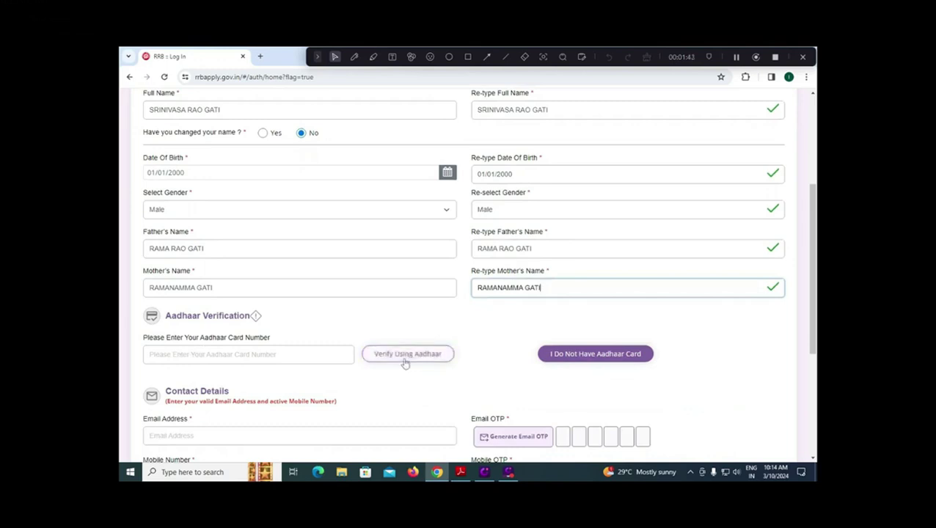
pyautogui.click(594, 359)
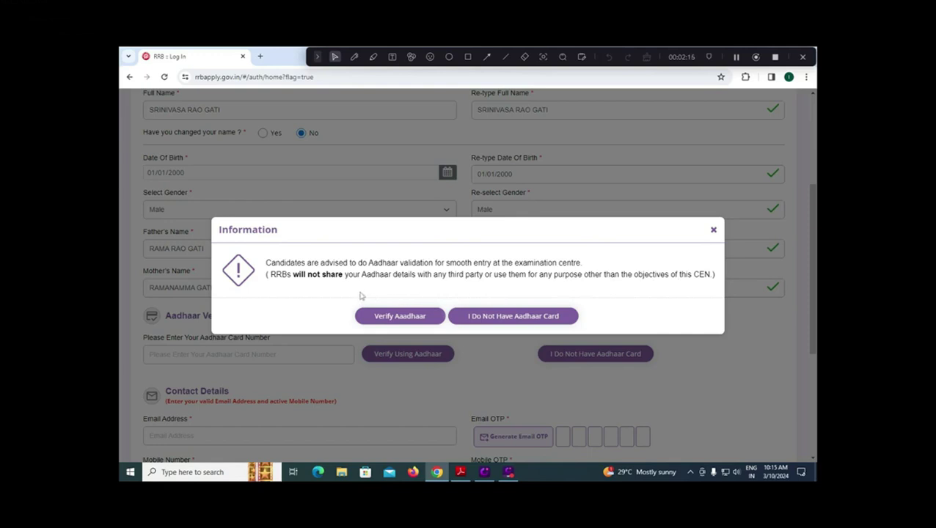
pyautogui.click(409, 320)
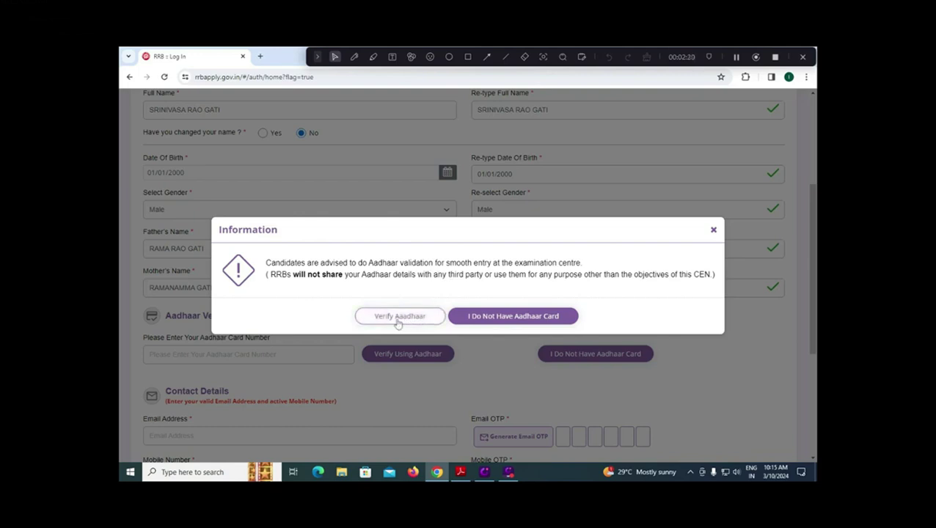
pyautogui.click(501, 318)
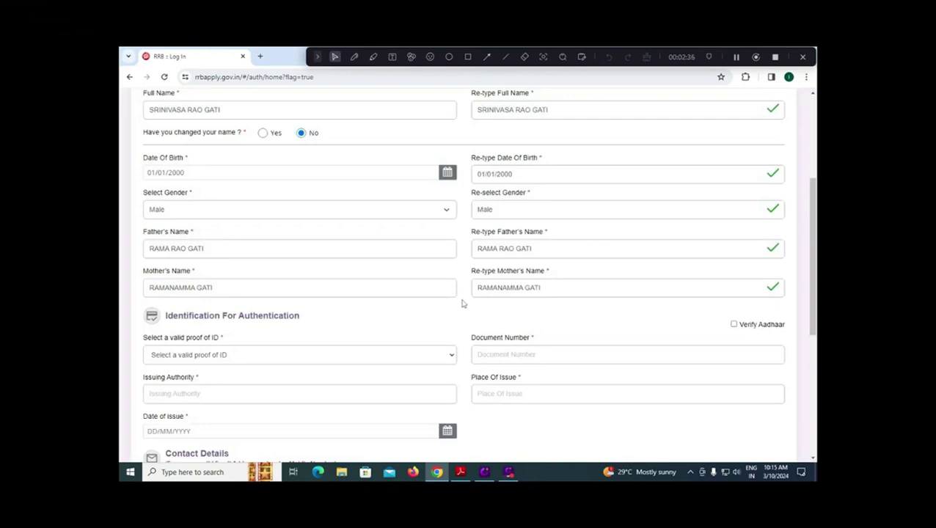
# Choose PAN as the proof of ID for authentication.
pyautogui.scroll(-2, 462, 304)
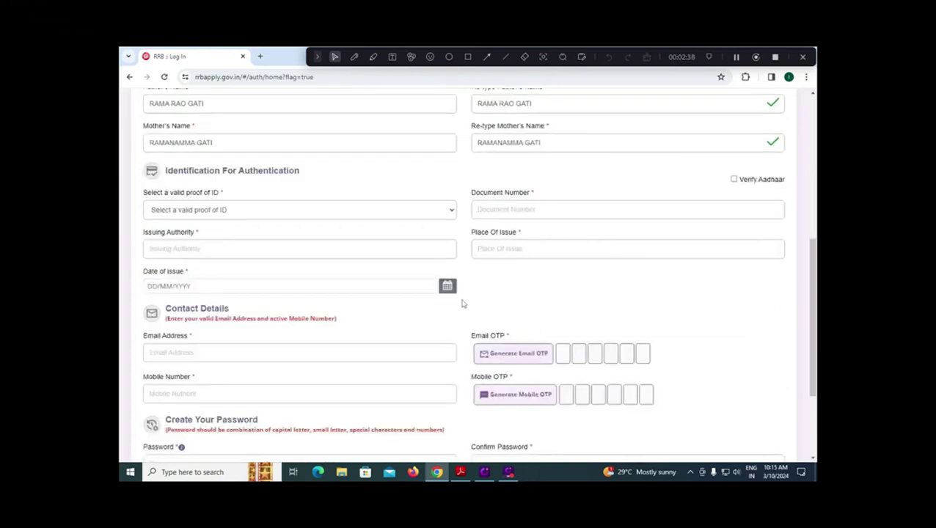
pyautogui.click(276, 213)
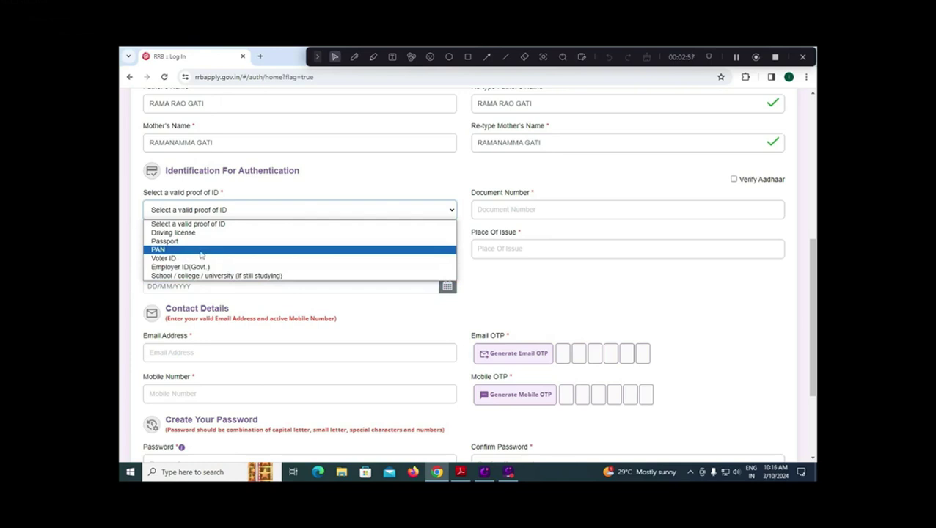
pyautogui.click(204, 251)
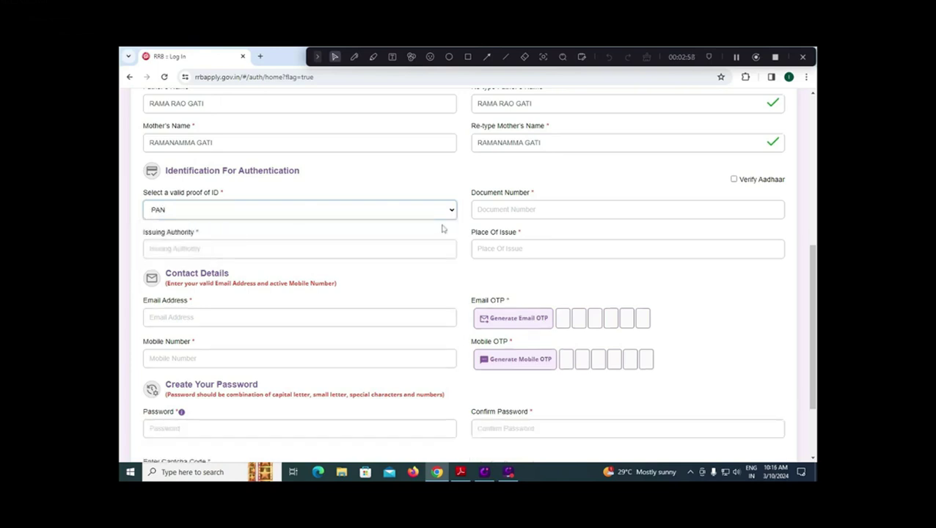
pyautogui.click(506, 211)
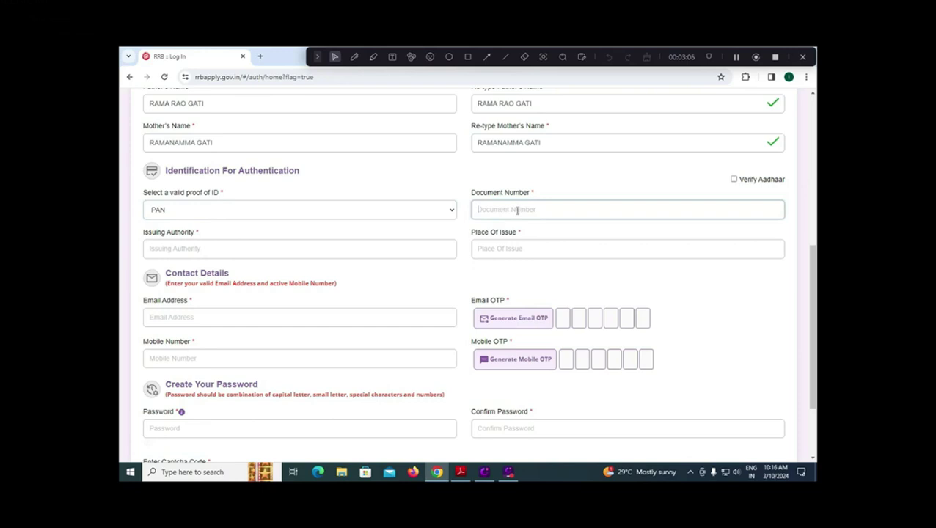
pyautogui.click(183, 250)
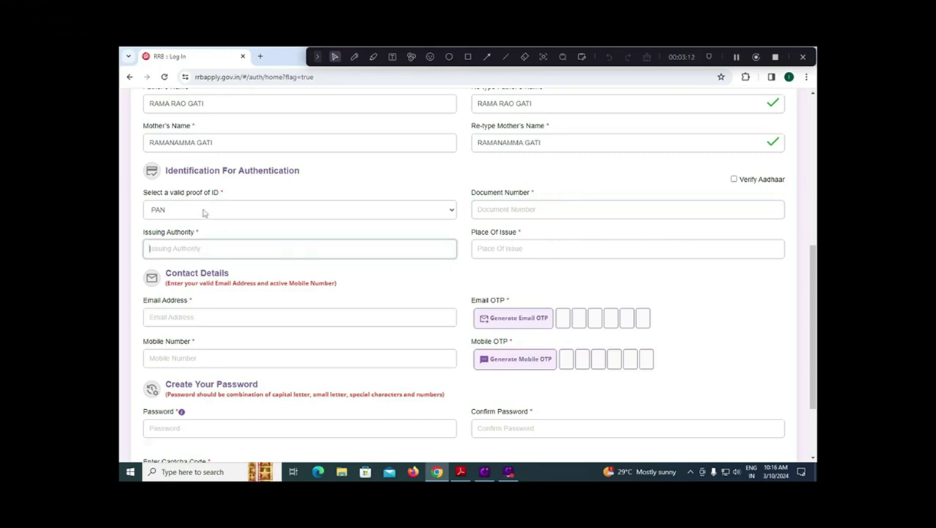
pyautogui.click(203, 212)
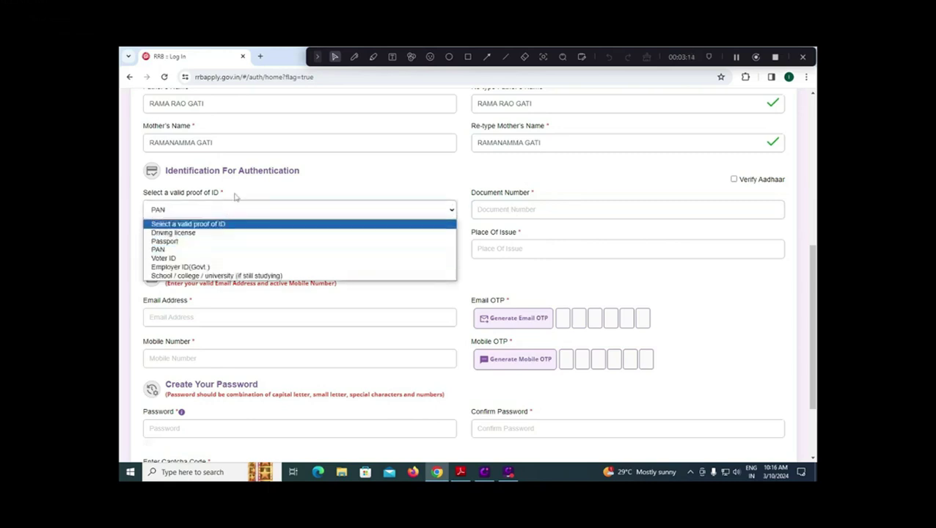
pyautogui.click(235, 196)
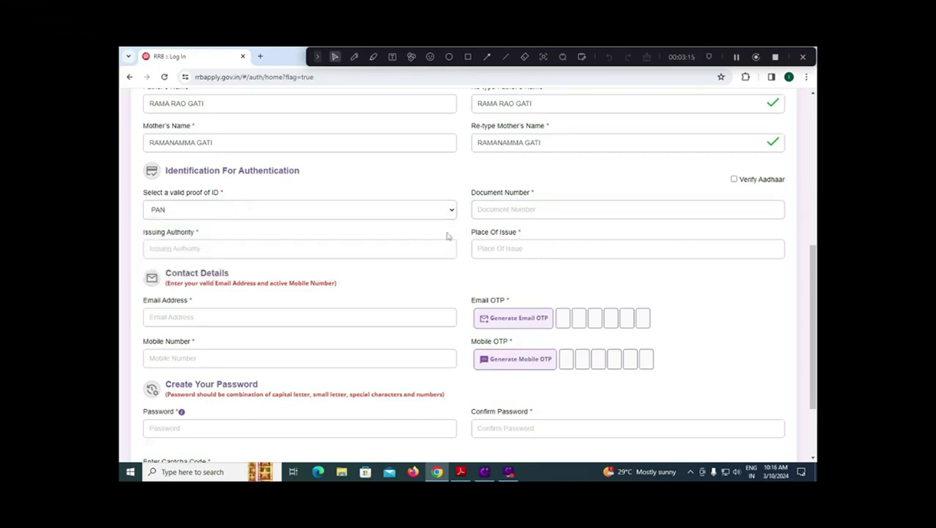
pyautogui.click(502, 249)
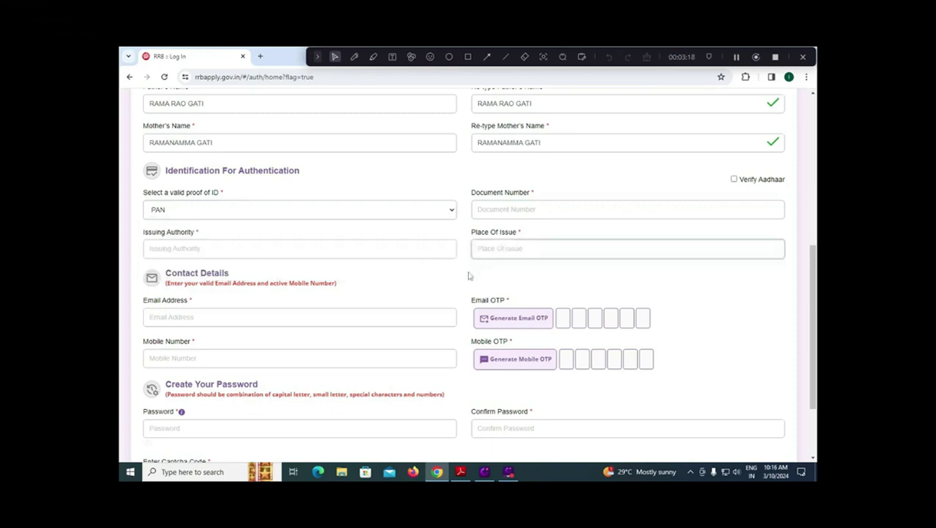
# Enter the mobile number in the contact details.
pyautogui.click(273, 311)
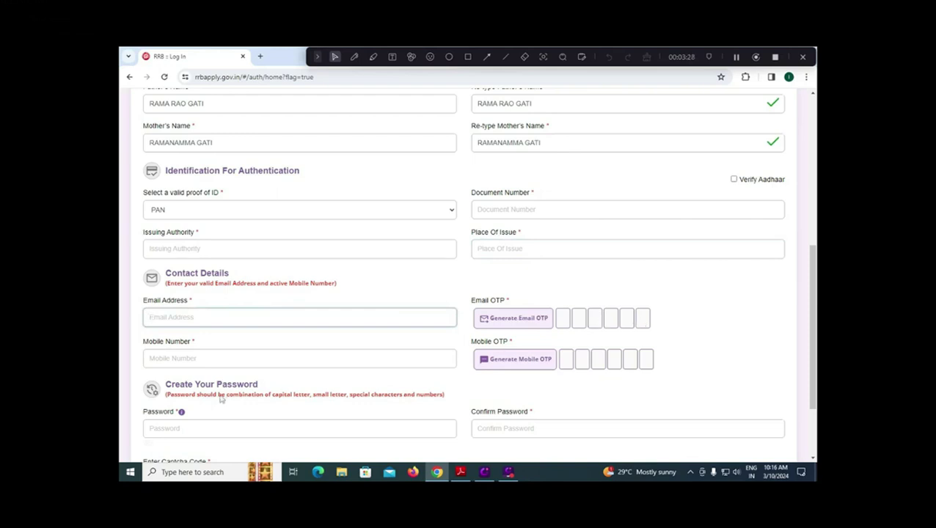
pyautogui.click(230, 359)
pyautogui.write('9999999999')
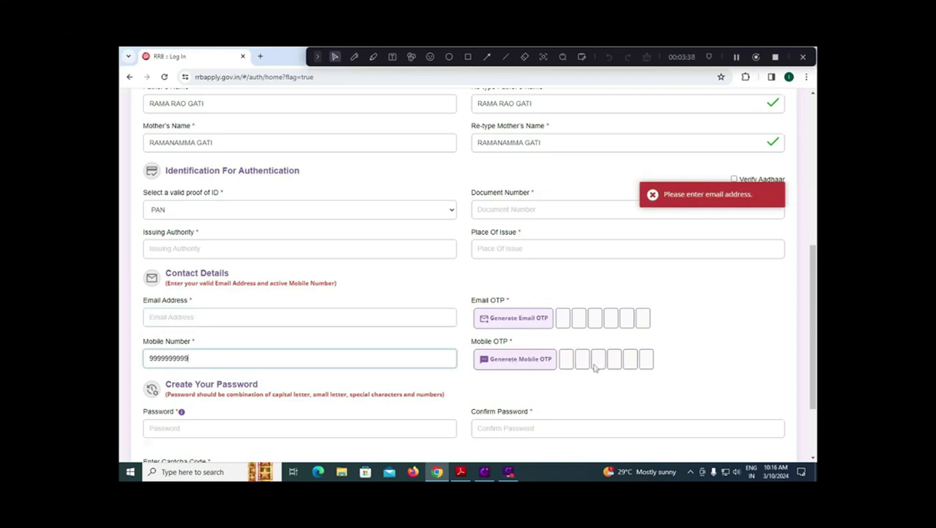
# Fill in the captcha below the password fields and preview the account details.
pyautogui.scroll(-3, 600, 366)
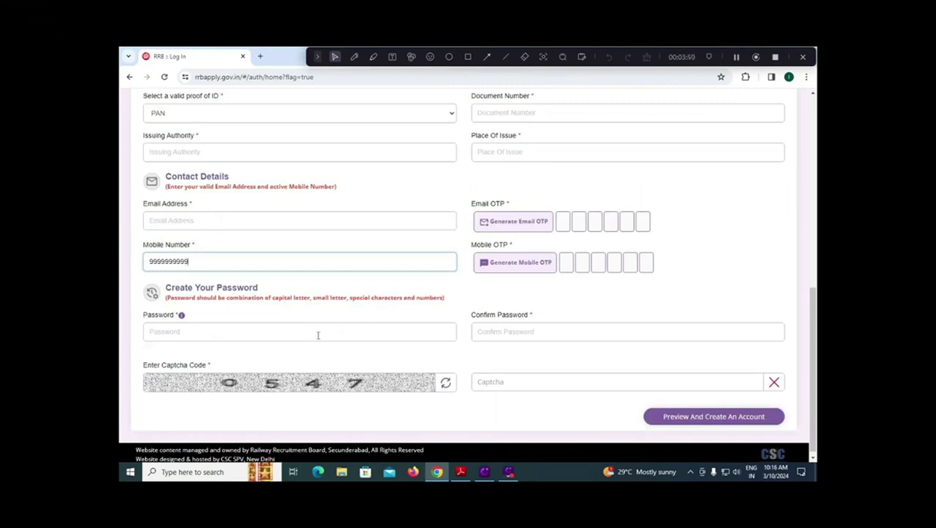
pyautogui.click(292, 331)
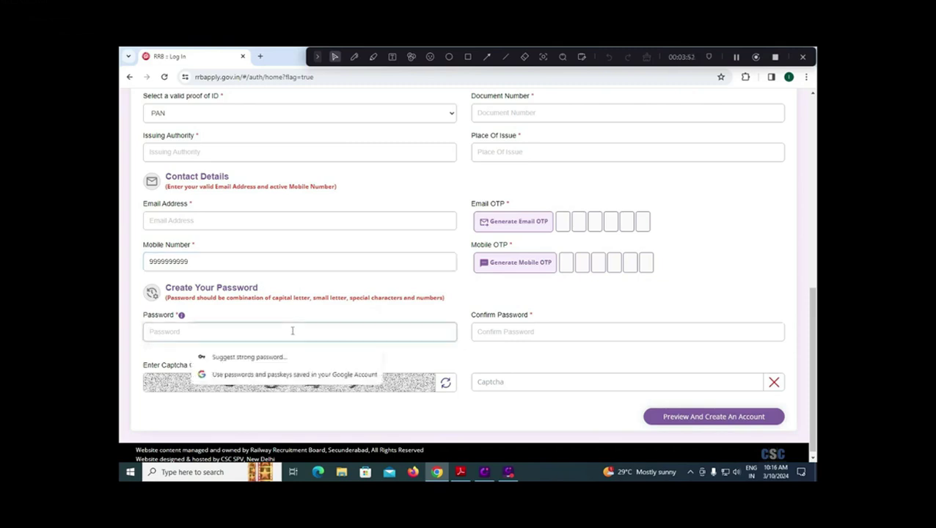
pyautogui.click(505, 332)
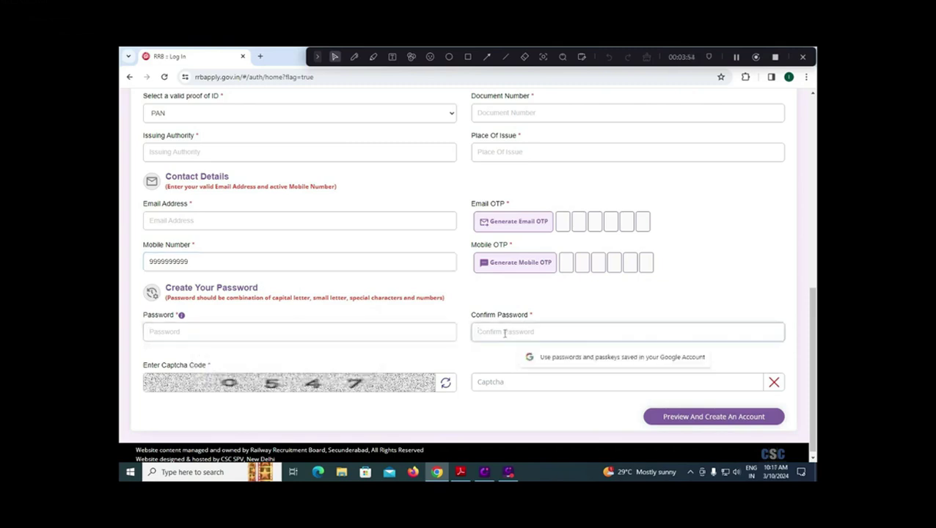
pyautogui.click(536, 383)
pyautogui.write('0547')
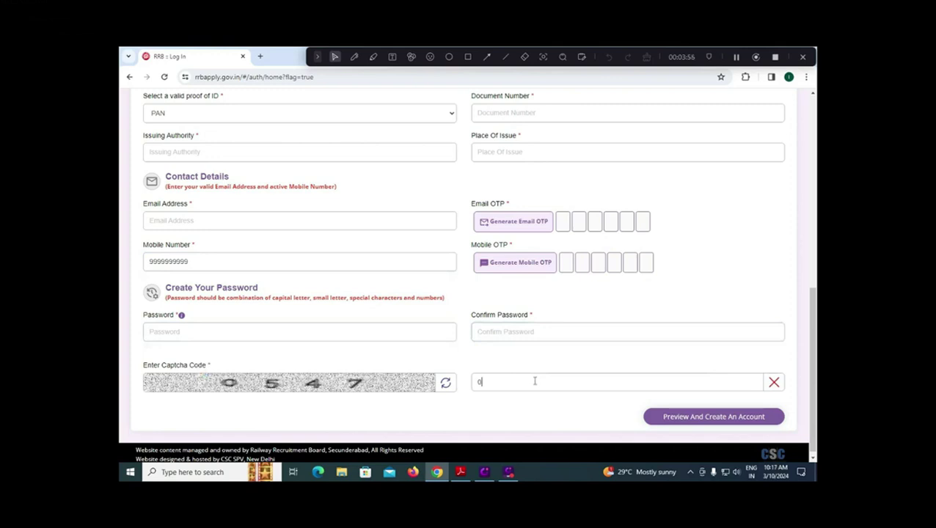
pyautogui.click(715, 424)
pyautogui.press('r')
pyautogui.moveTo(633, 399)
pyautogui.mouseDown()
pyautogui.moveTo(813, 438)
pyautogui.moveTo(796, 434)
pyautogui.mouseUp()
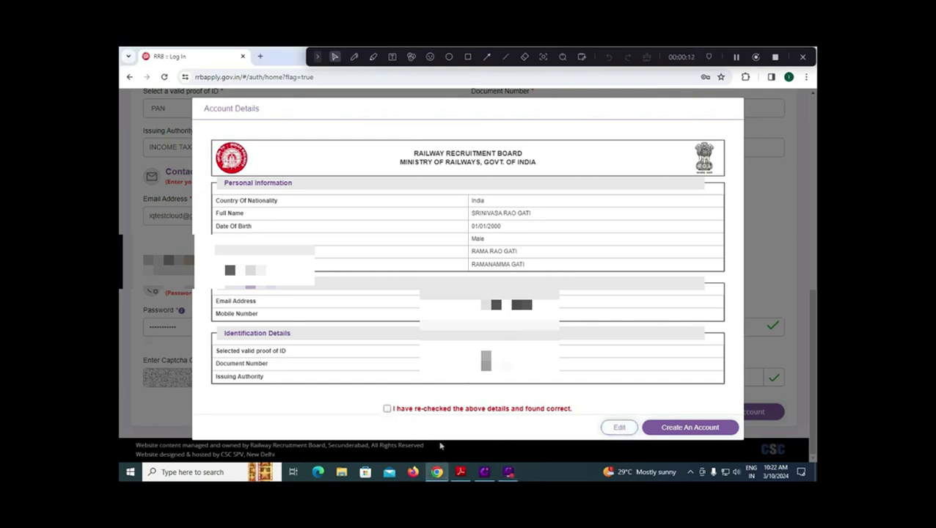
# Tick the re-checked confirmation, create the account and proceed through the Information dialog.
pyautogui.click(387, 408)
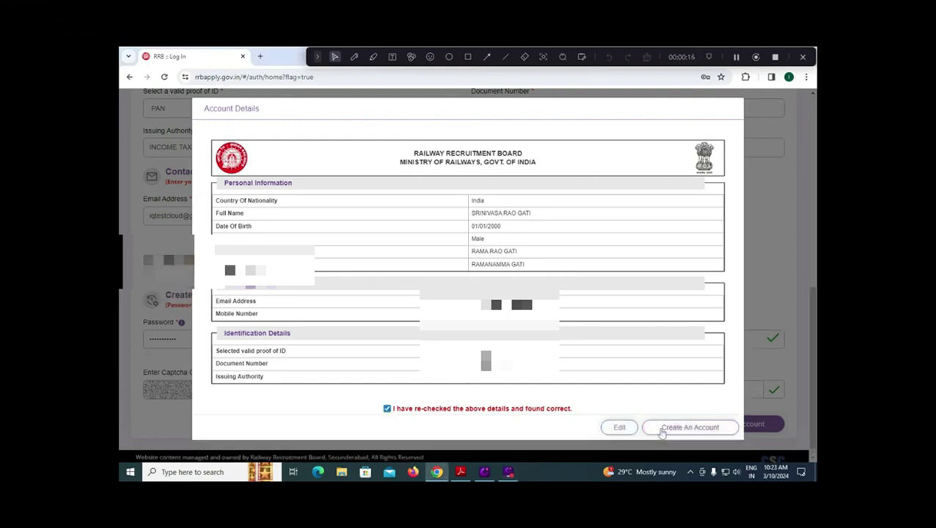
pyautogui.click(662, 432)
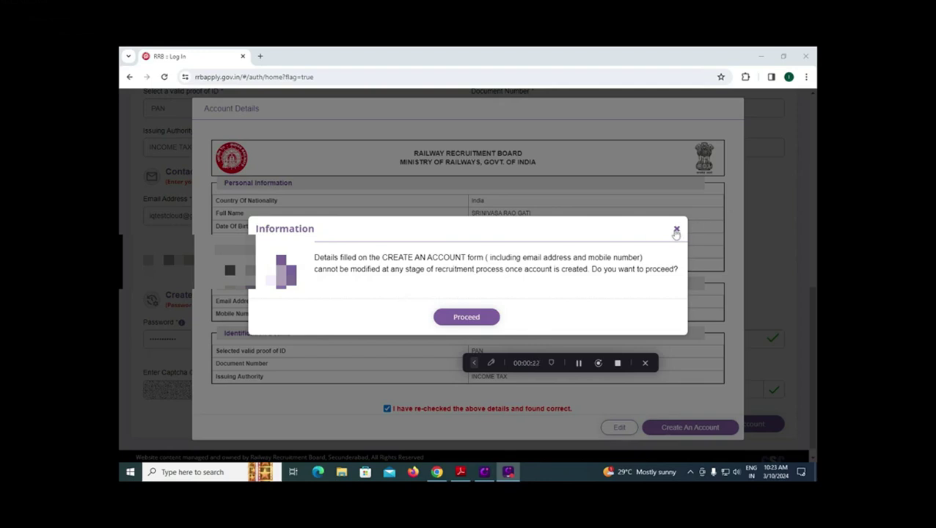
pyautogui.click(460, 323)
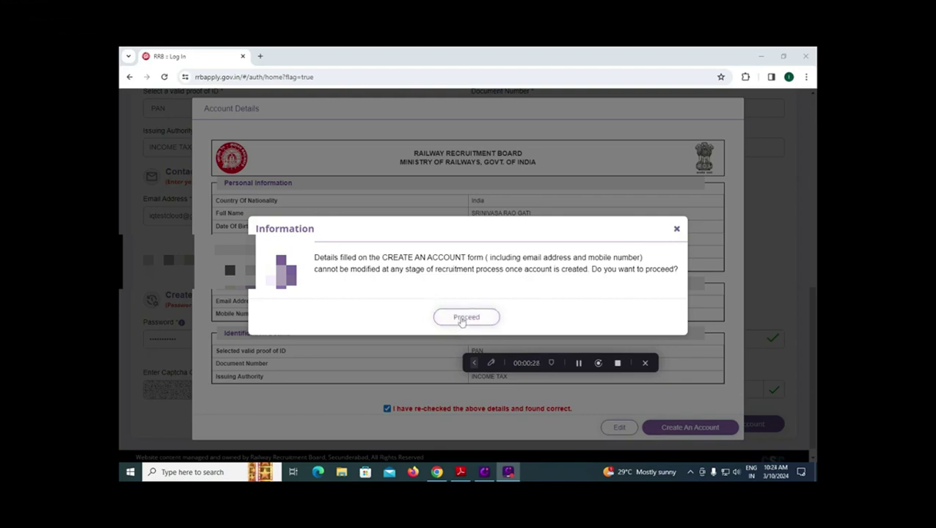
pyautogui.click(477, 317)
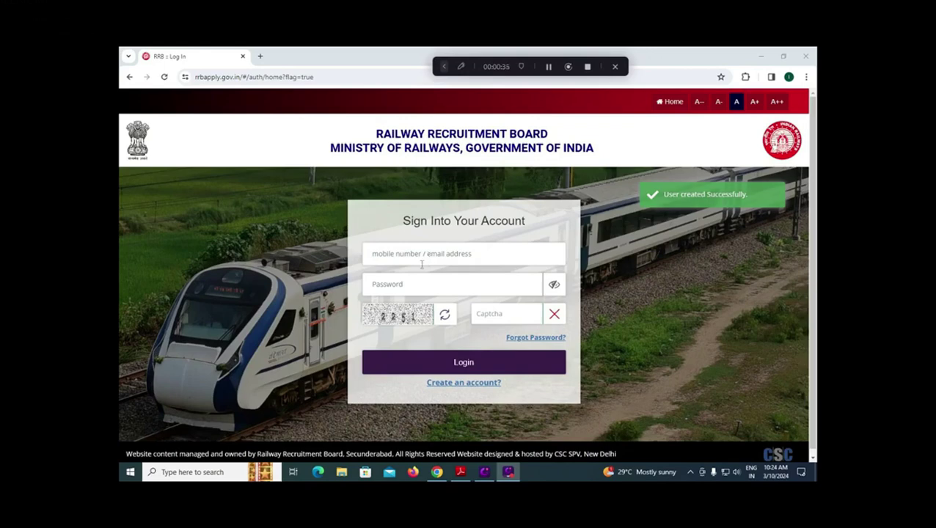
# Enter the sign-in captcha on the login page.
pyautogui.click(497, 313)
pyautogui.write('25')
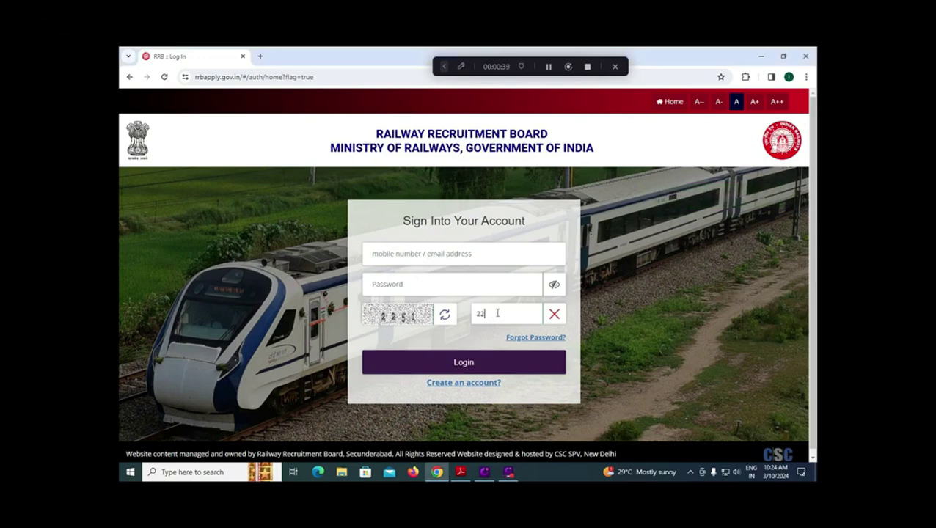
pyautogui.write('51')
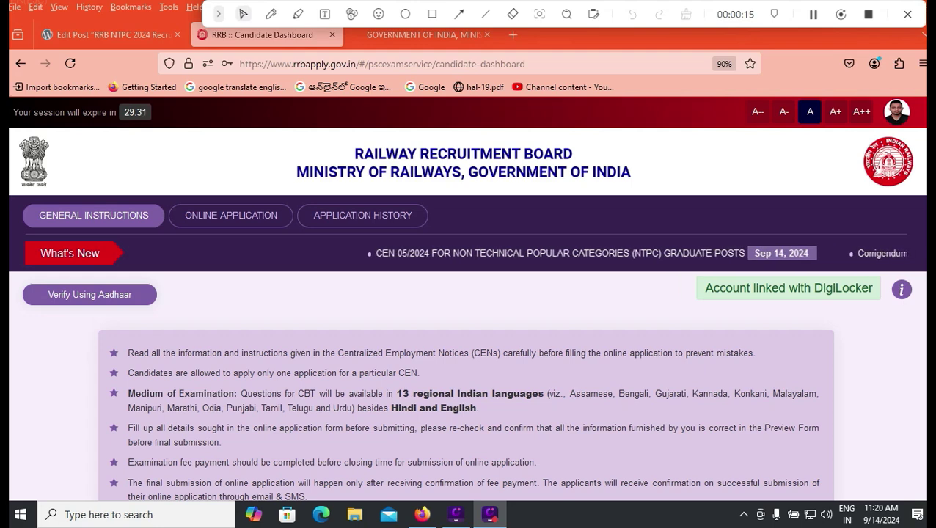
# Scroll down the dashboard and open the Online Application section.
pyautogui.scroll(-1, 466, 298)
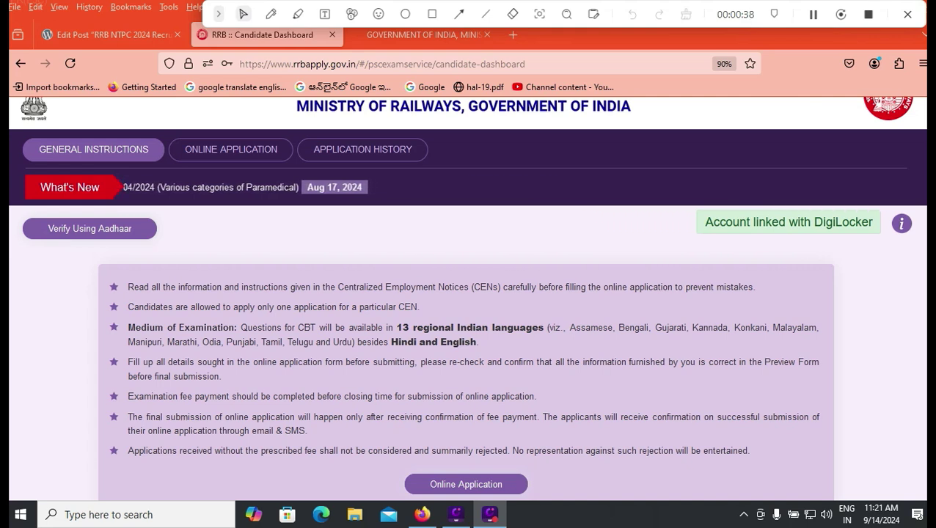
pyautogui.click(465, 484)
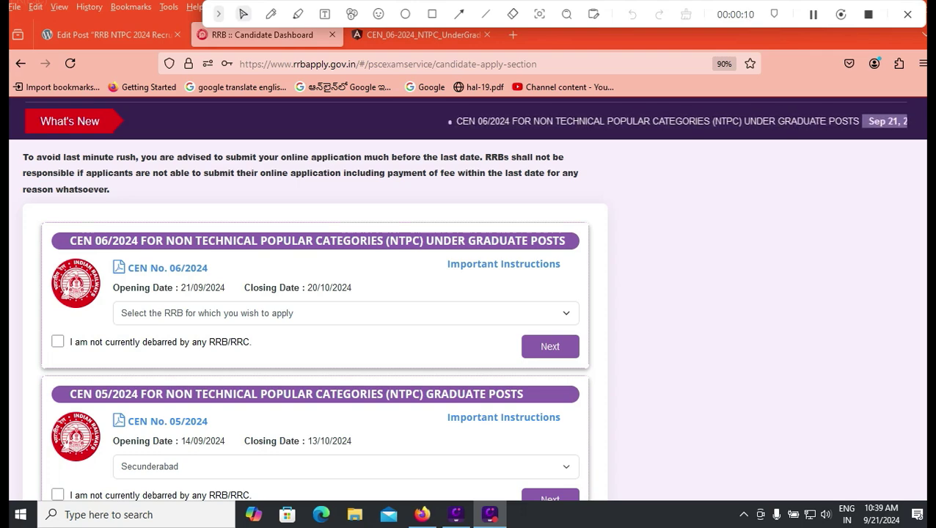
# Choose Secunderabad as the RRB for CEN 06/2024 and declare not being debarred.
pyautogui.click(345, 313)
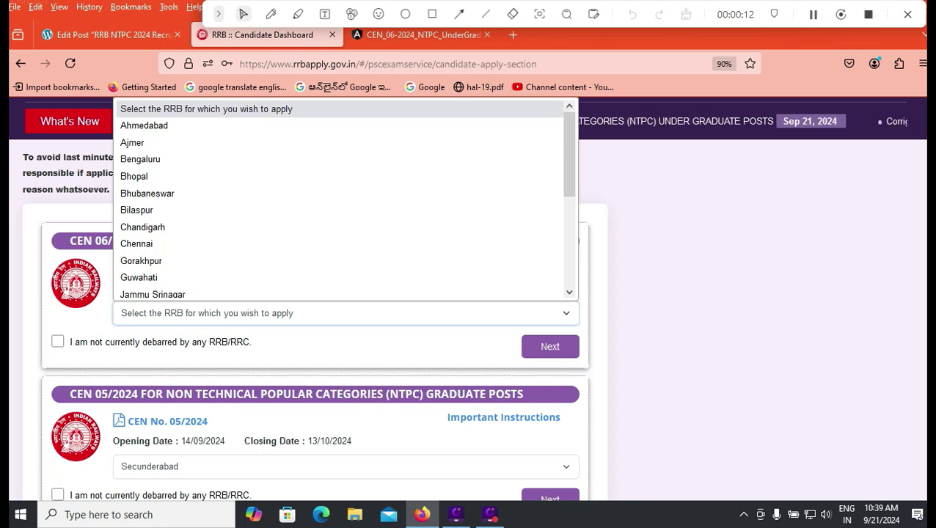
pyautogui.scroll(-1, 345, 253)
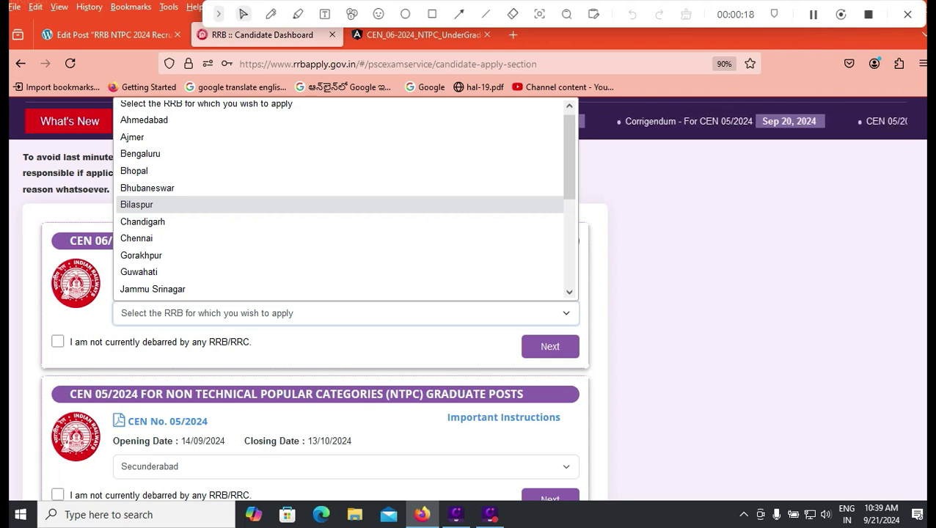
pyautogui.scroll(-3, 345, 154)
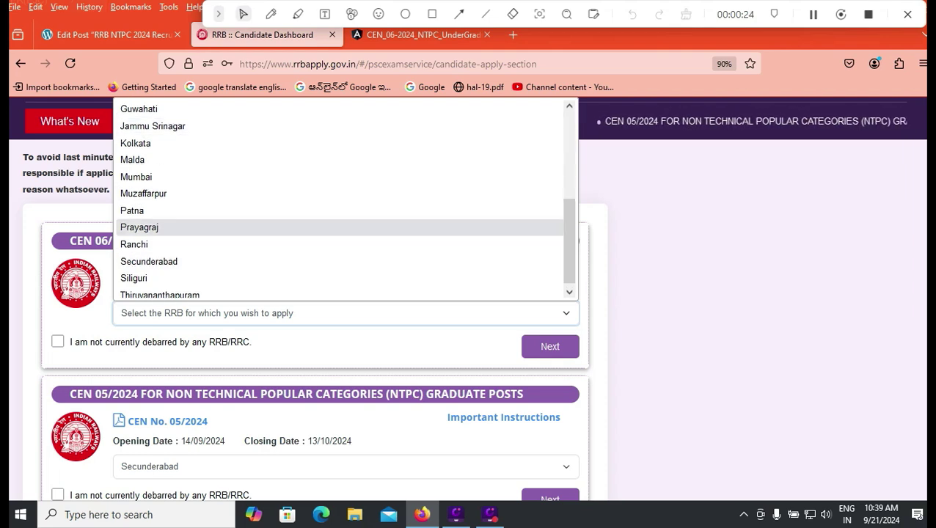
pyautogui.click(149, 261)
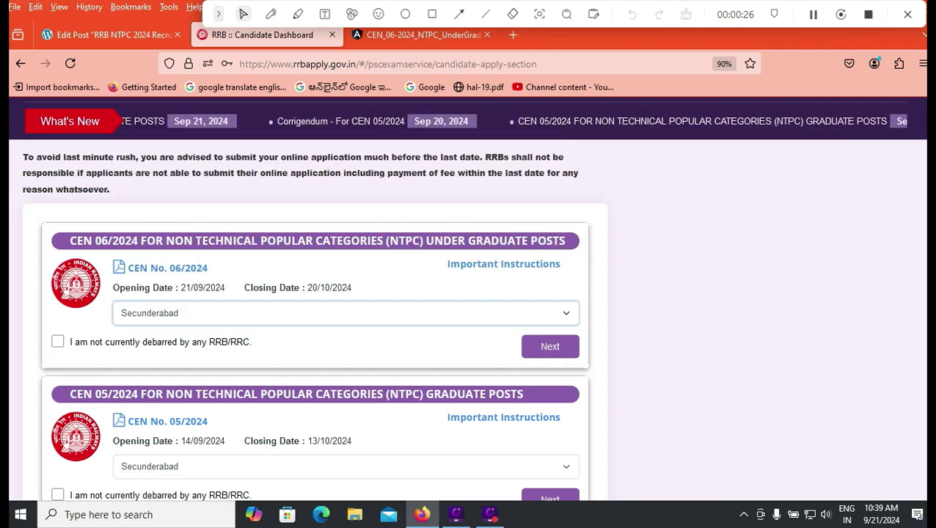
pyautogui.click(344, 313)
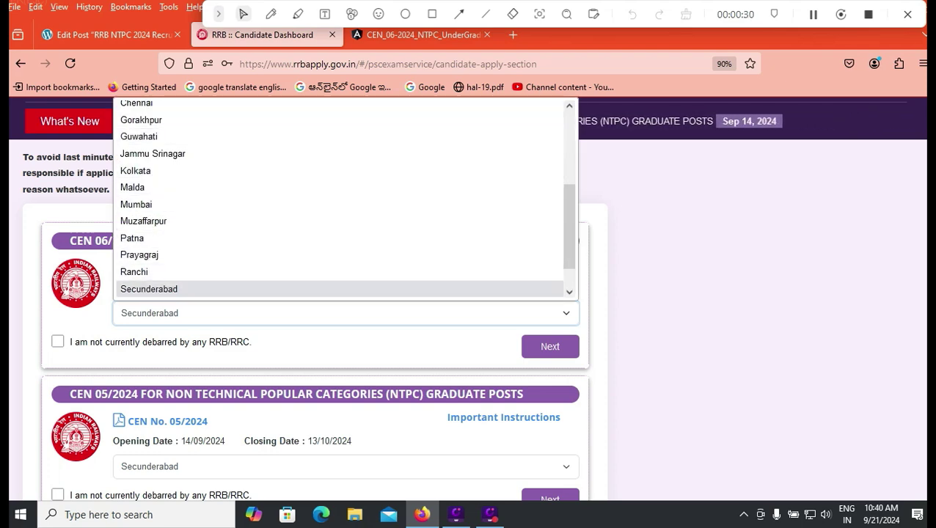
pyautogui.click(149, 289)
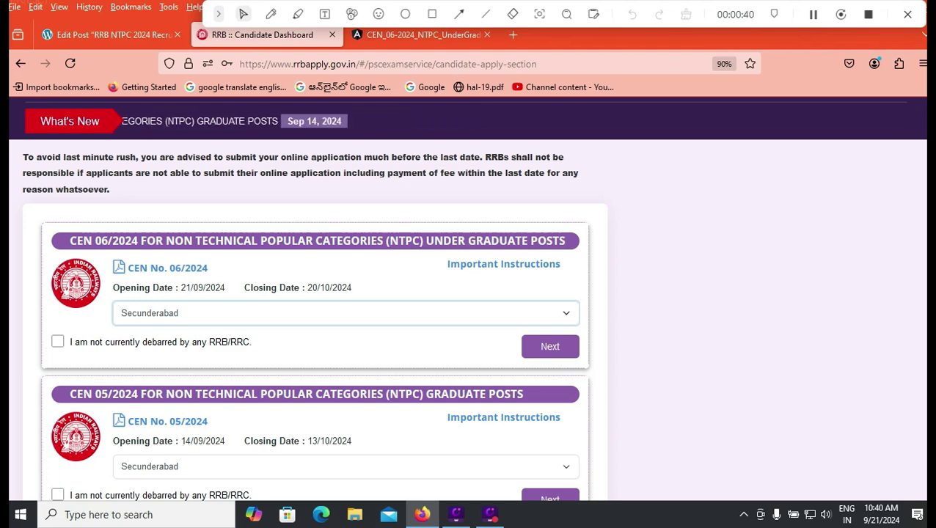
pyautogui.click(57, 341)
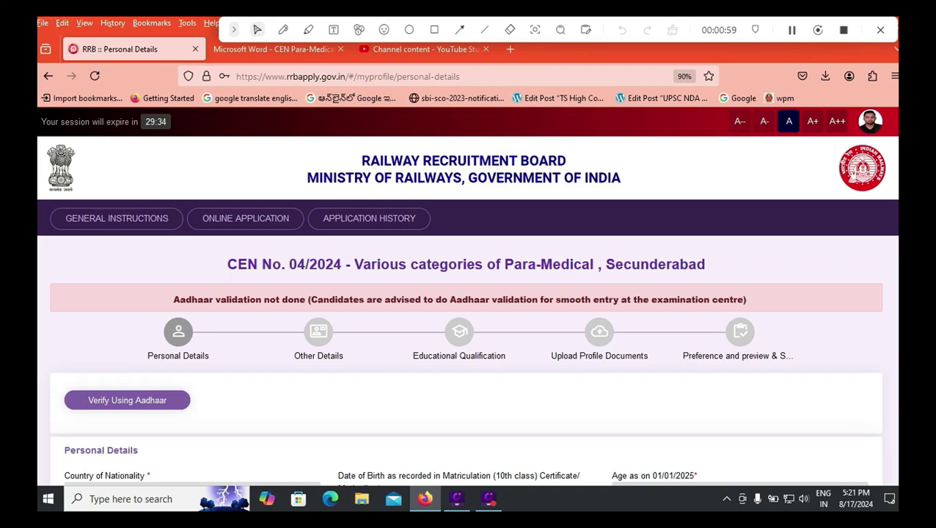
pyautogui.scroll(-3, 468, 293)
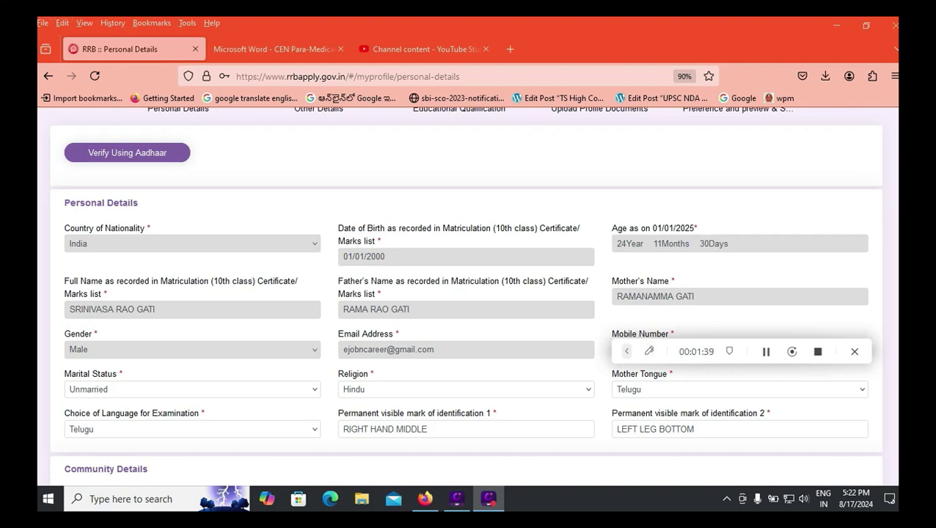
pyautogui.click(192, 390)
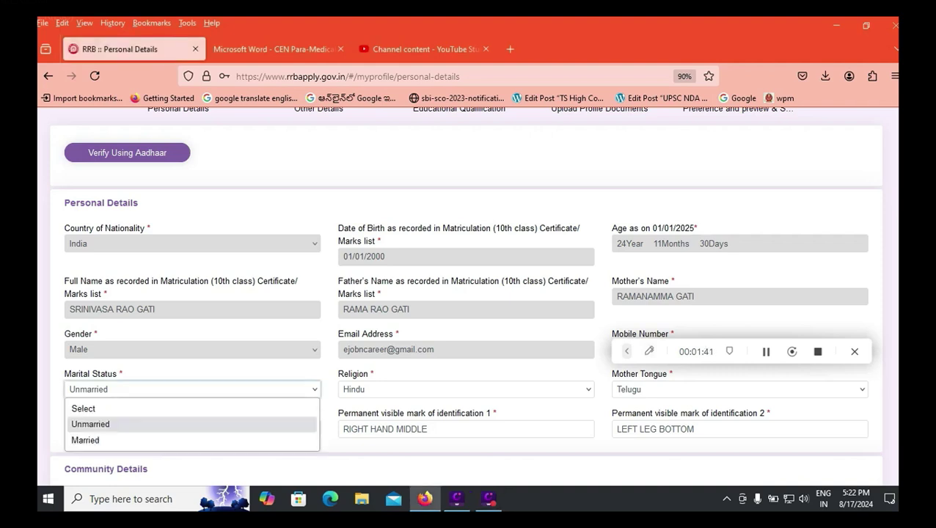
pyautogui.press('Escape')
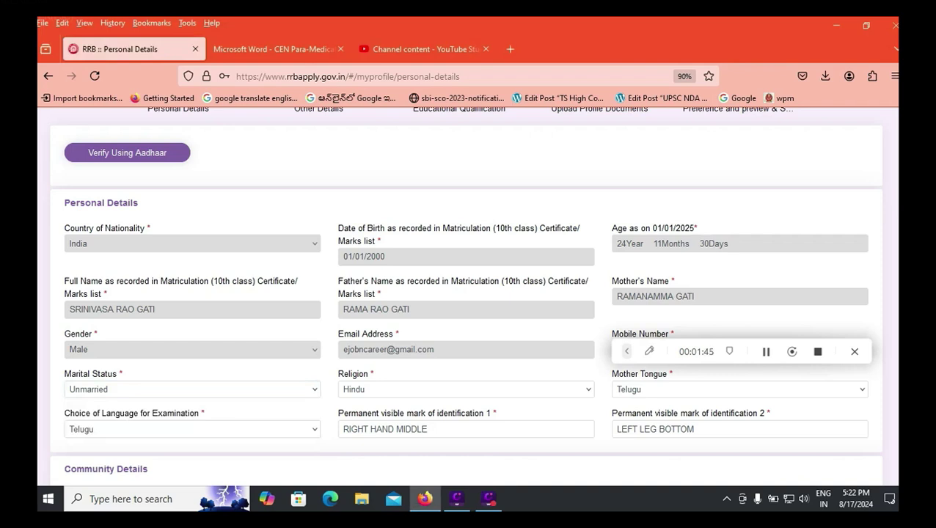
pyautogui.click(192, 429)
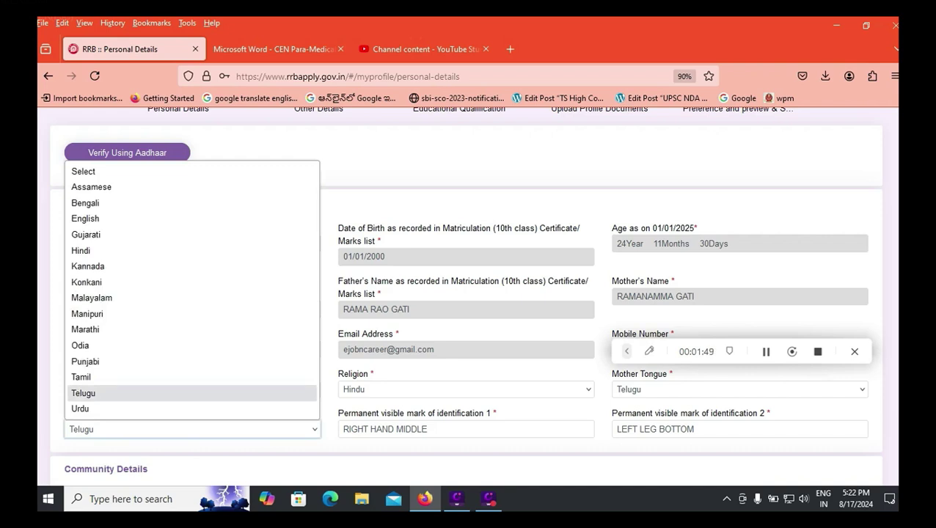
pyautogui.press('Return')
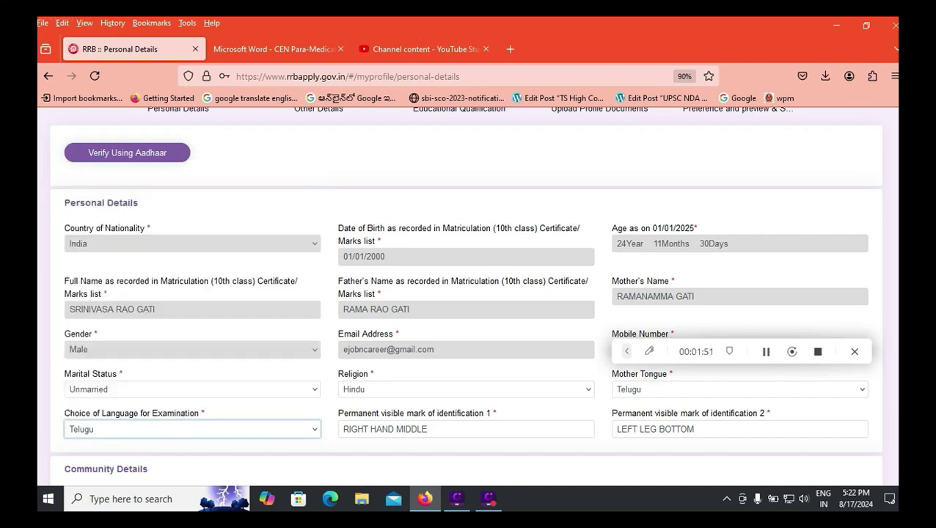
pyautogui.click(466, 389)
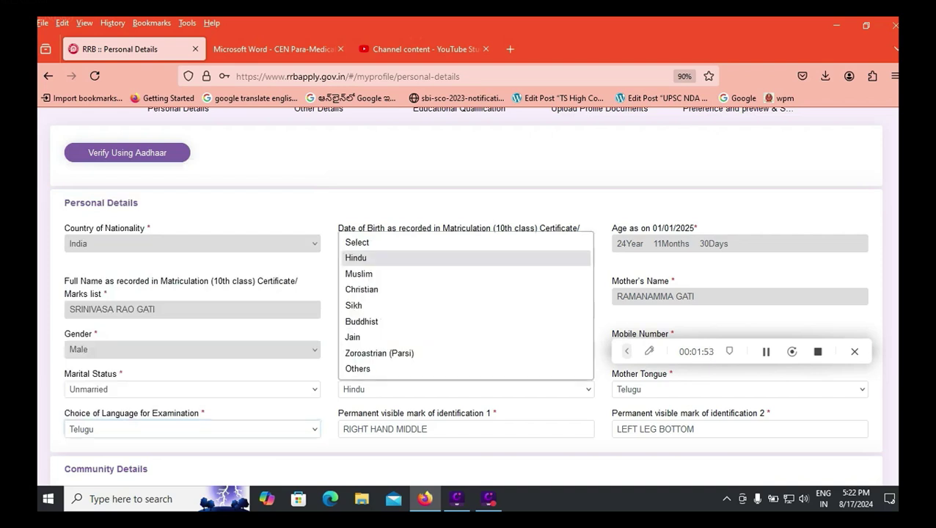
pyautogui.press('Escape')
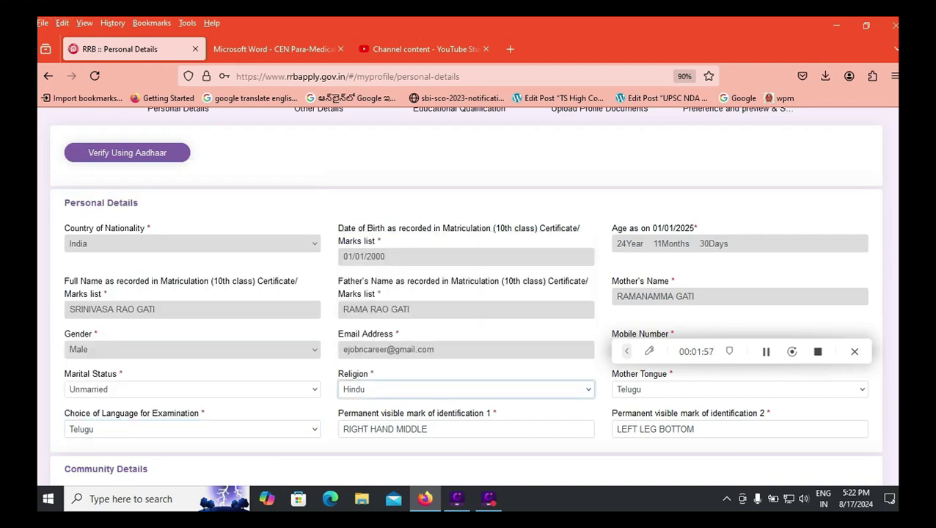
pyautogui.click(739, 389)
pyautogui.press('Escape')
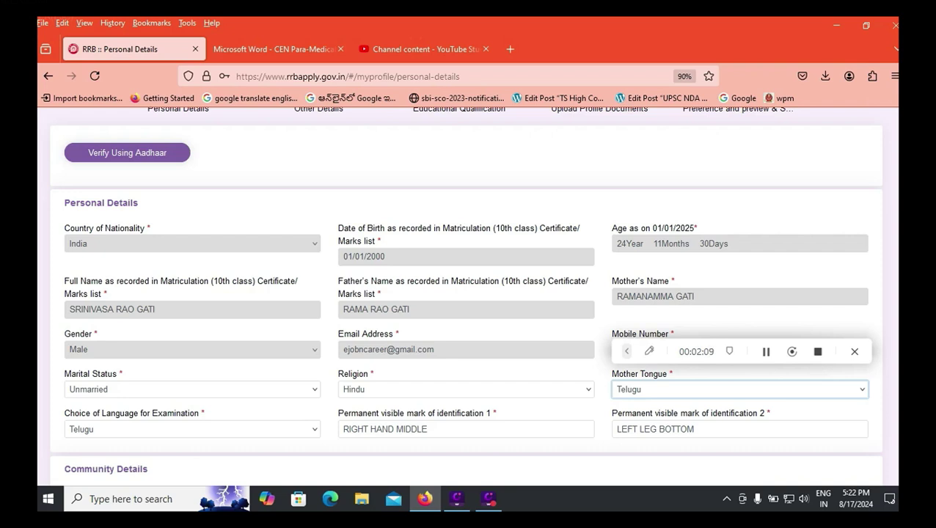
pyautogui.click(466, 429)
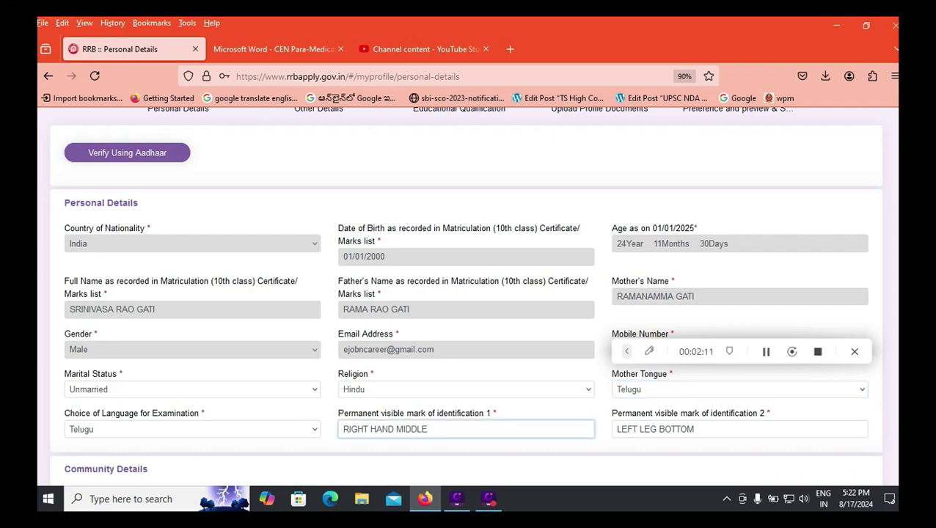
pyautogui.click(696, 429)
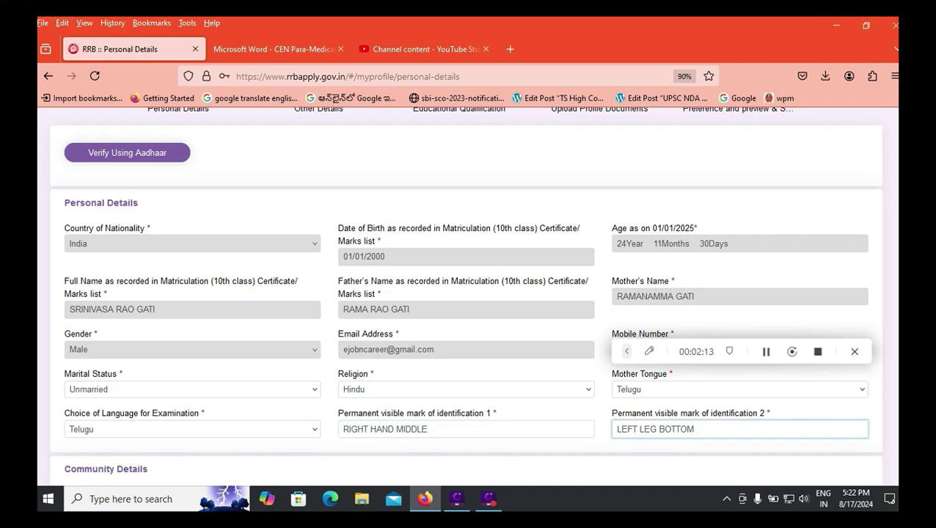
# Set the community to SC (Scheduled Caste) and acknowledge the reservation notice.
pyautogui.scroll(-5, 467, 294)
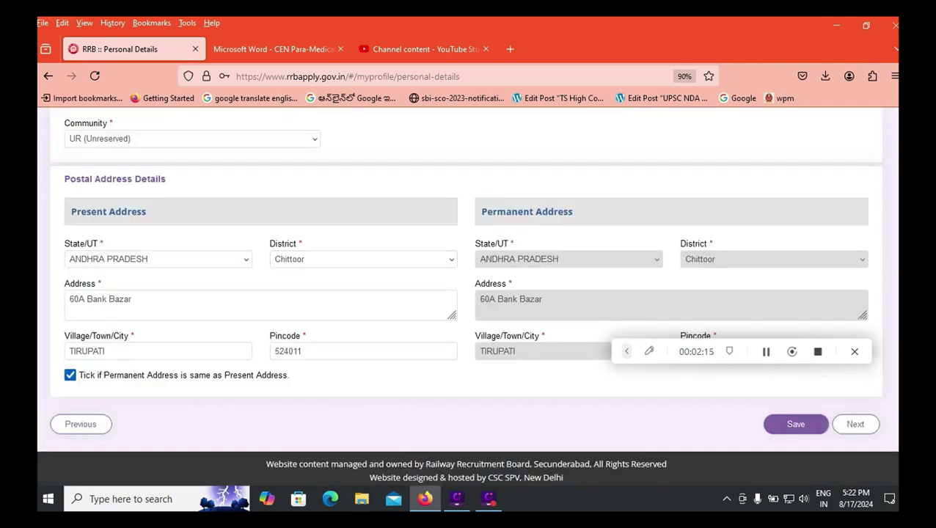
pyautogui.click(192, 138)
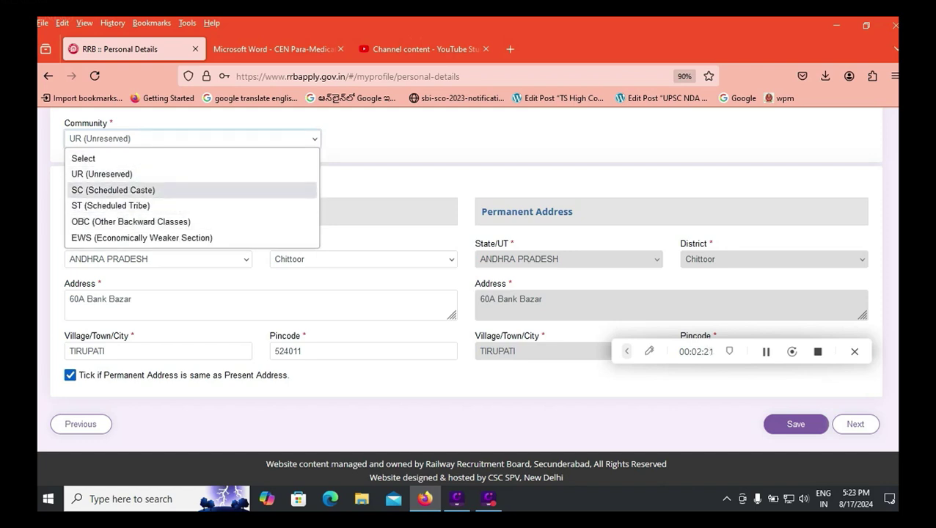
pyautogui.click(113, 190)
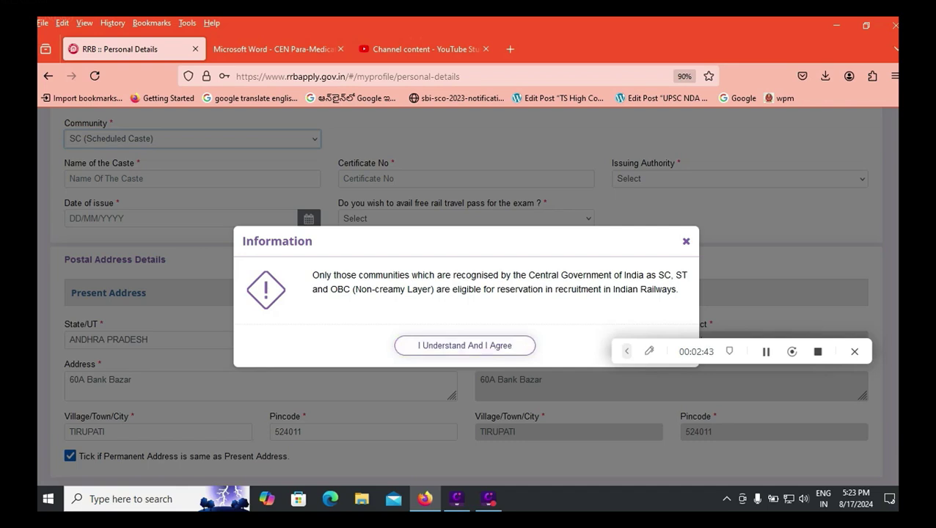
pyautogui.press('Return')
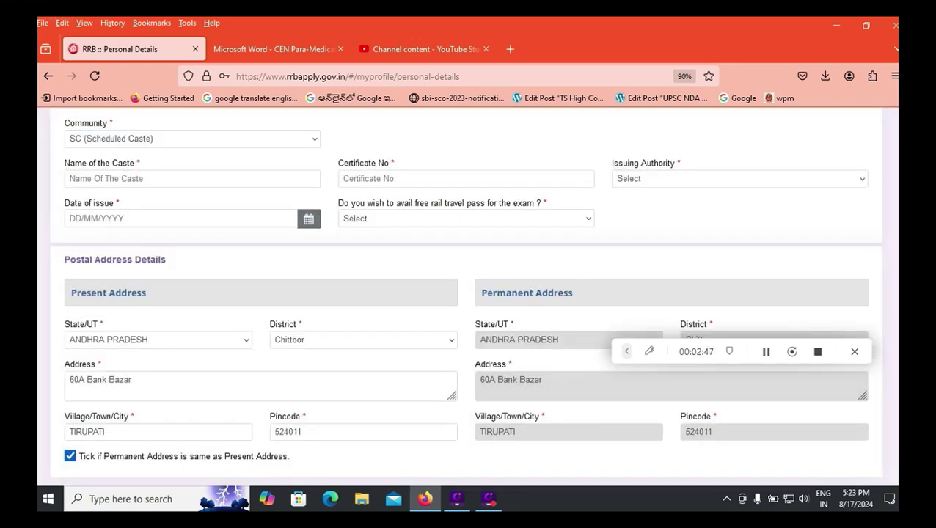
# Look over the caste certificate fields and Issuing Authority list without choosing one.
pyautogui.click(192, 178)
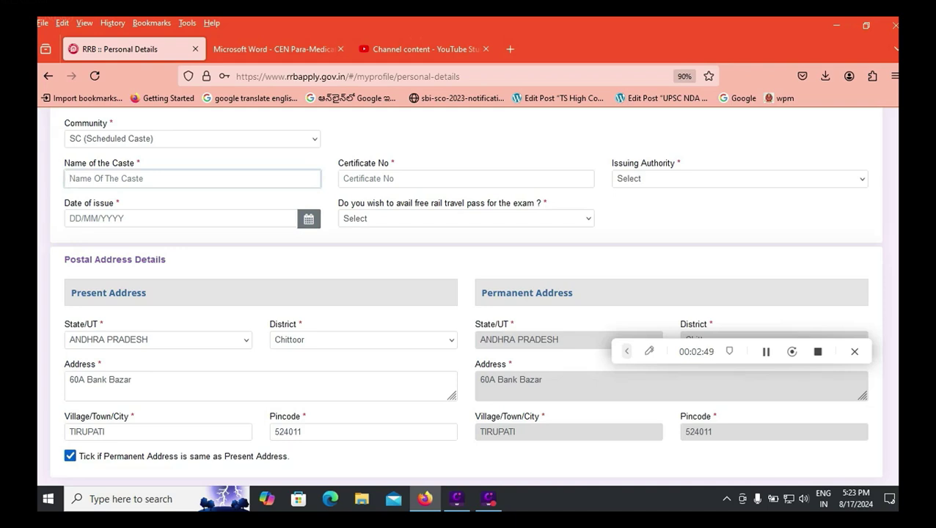
pyautogui.click(466, 178)
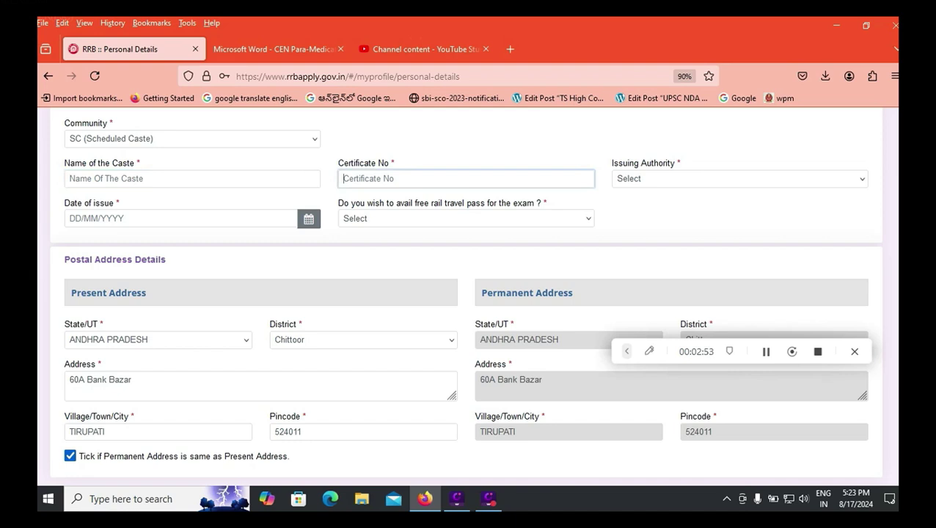
pyautogui.click(740, 178)
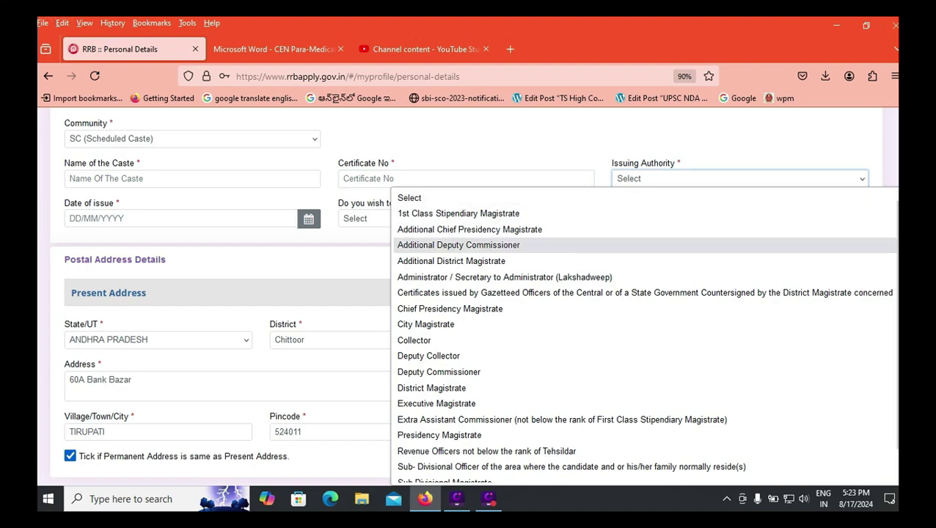
pyautogui.scroll(-1, 514, 268)
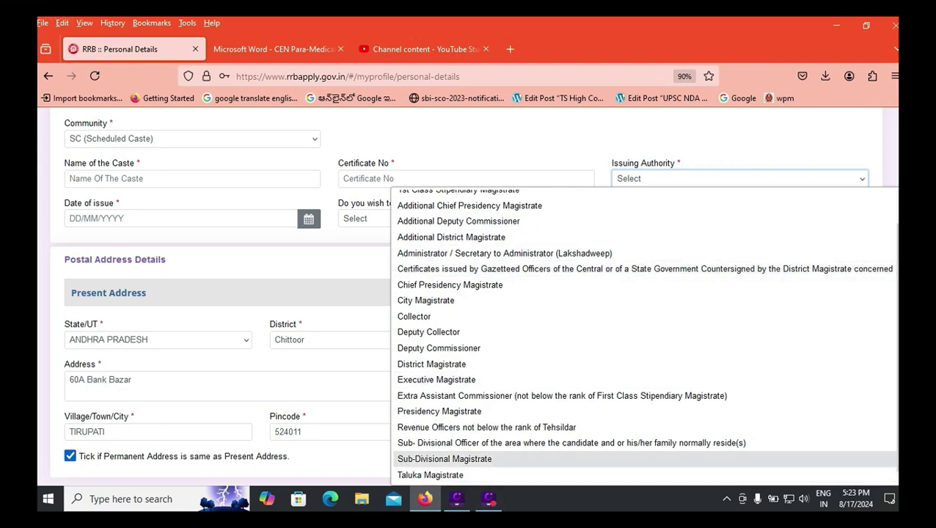
pyautogui.press('Escape')
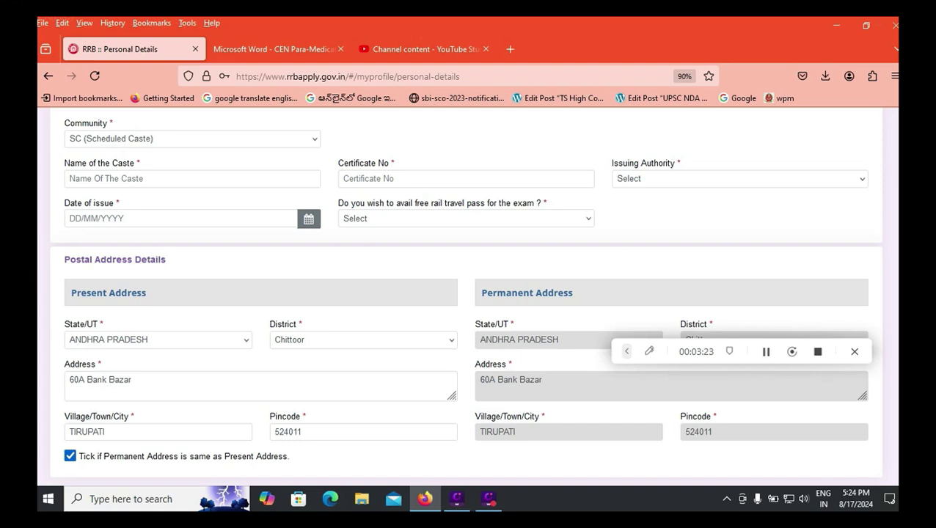
# Select Yes for the free rail travel pass and move to the Nearest Railway Station field.
pyautogui.click(466, 218)
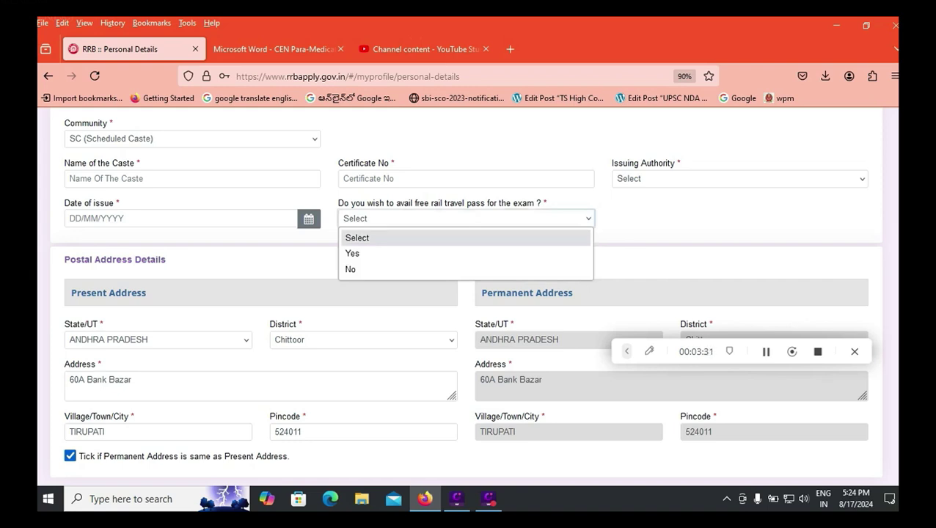
pyautogui.press('Down')
pyautogui.press('Return')
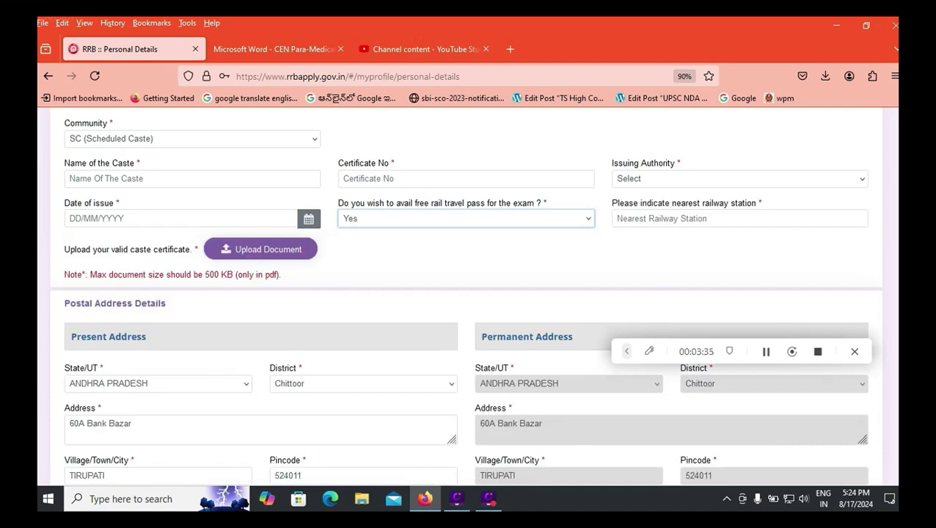
pyautogui.click(739, 218)
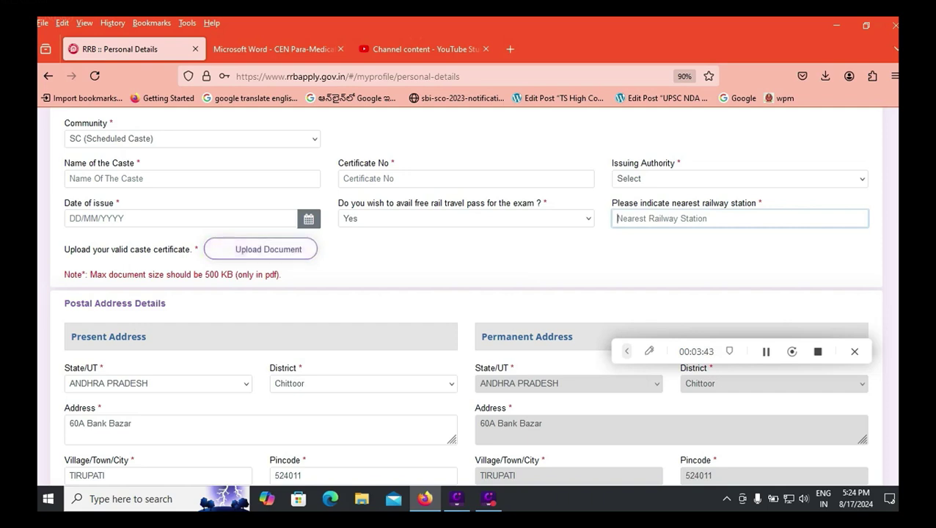
pyautogui.scroll(-3, 466, 293)
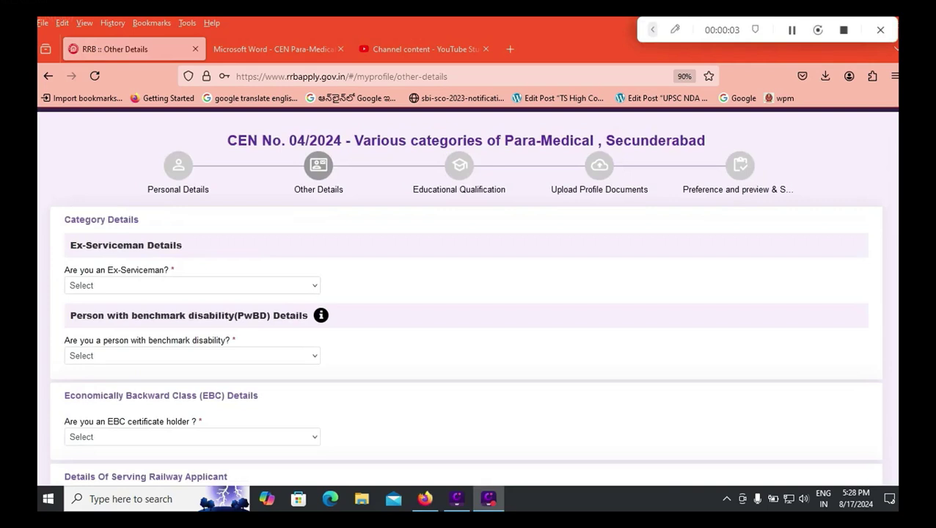
# Answer No to the Ex-Serviceman question.
pyautogui.click(192, 286)
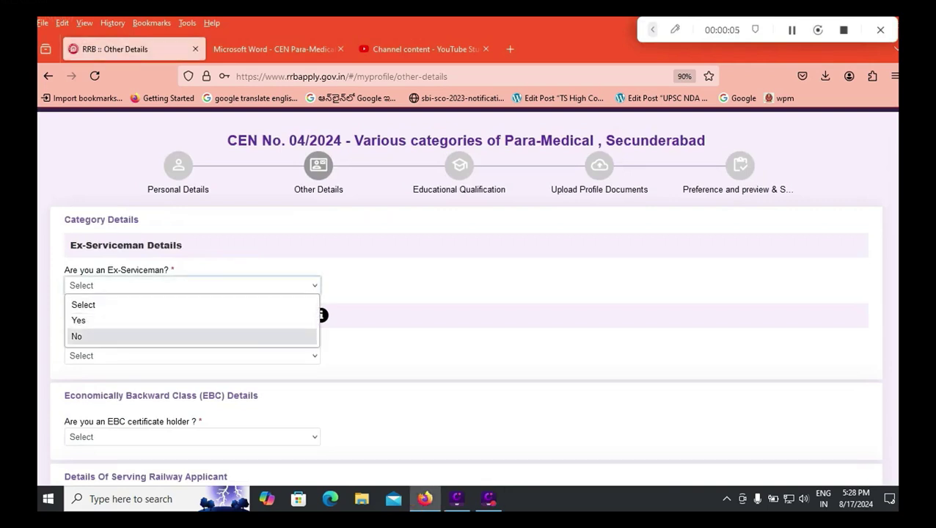
pyautogui.click(77, 336)
pyautogui.click(192, 286)
pyautogui.click(78, 320)
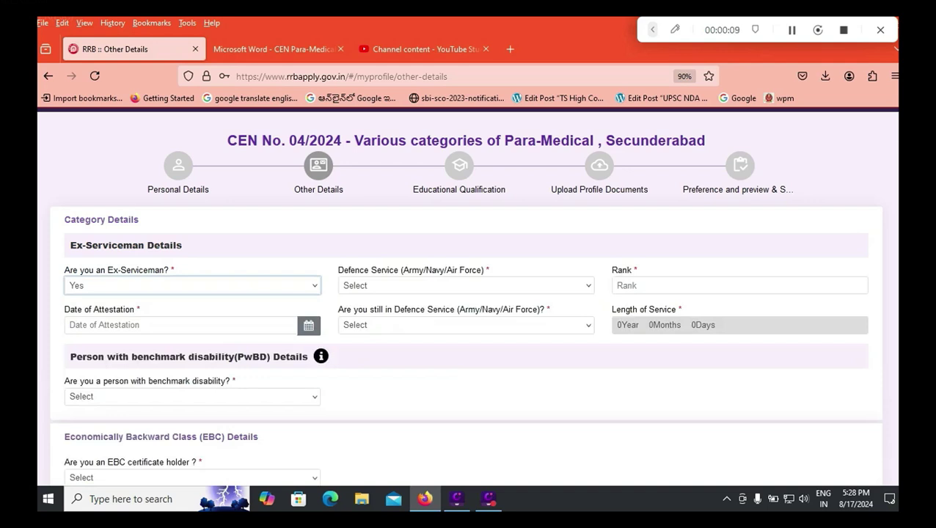
pyautogui.click(466, 286)
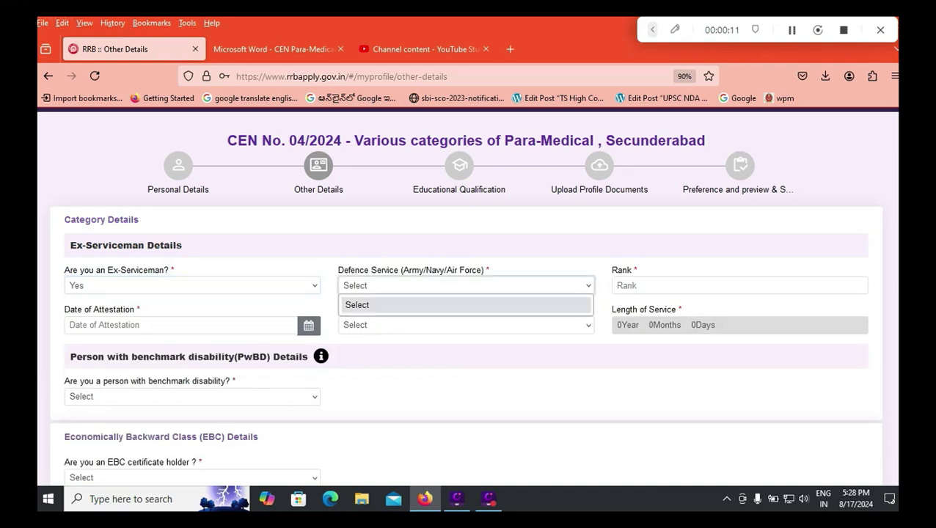
pyautogui.press('Escape')
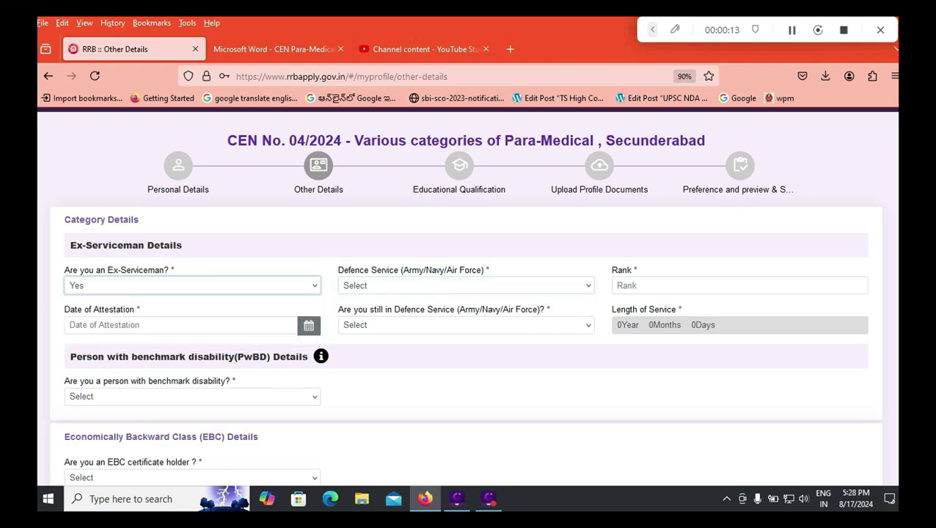
pyautogui.press('Down')
# Set the benchmark disability (PwBD) answer to No.
pyautogui.click(192, 356)
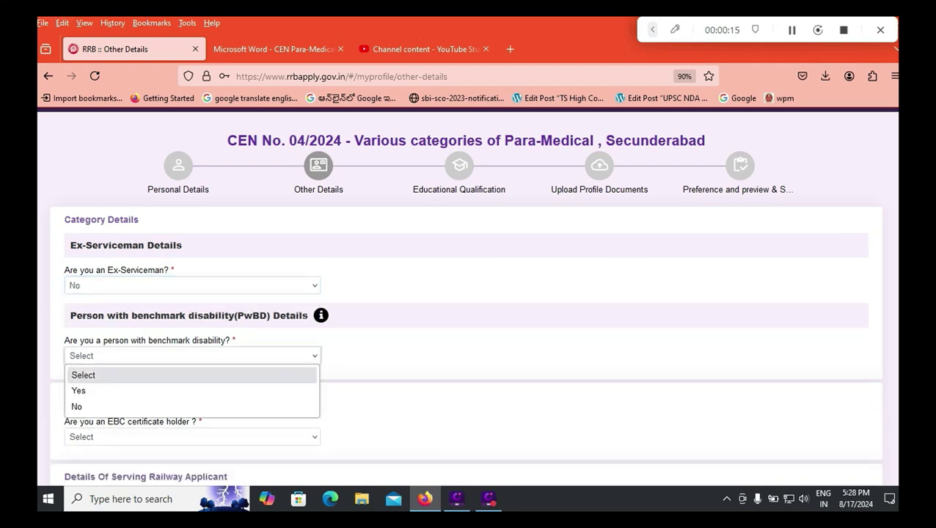
pyautogui.press('Down')
pyautogui.press('Return')
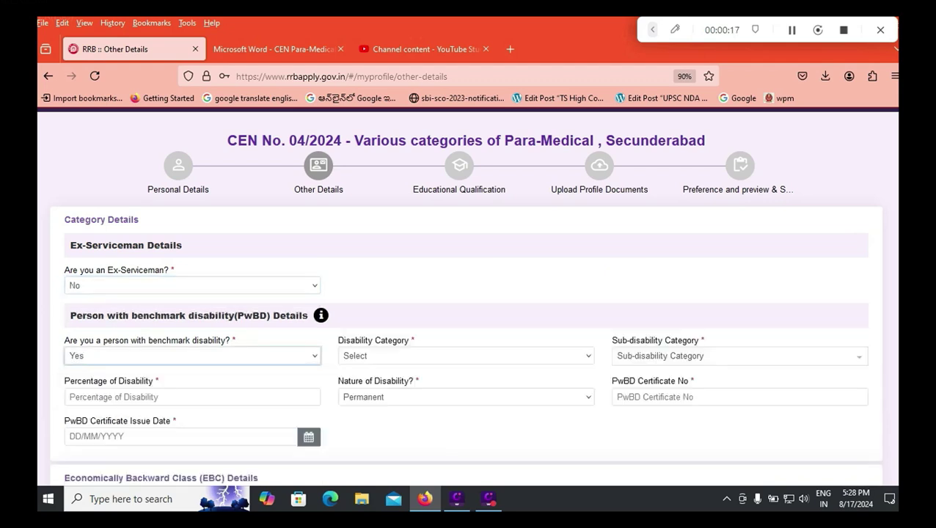
pyautogui.hotkey('alt', 'Down')
pyautogui.press('Down')
pyautogui.press('Return')
# Open the EBC question and switch to the recruitment notification PDF.
pyautogui.scroll(-2, 468, 294)
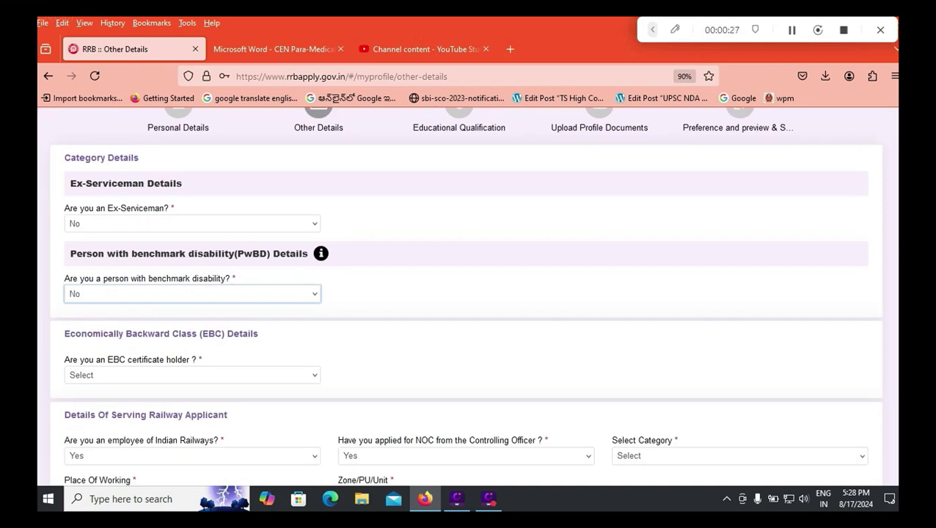
pyautogui.click(191, 375)
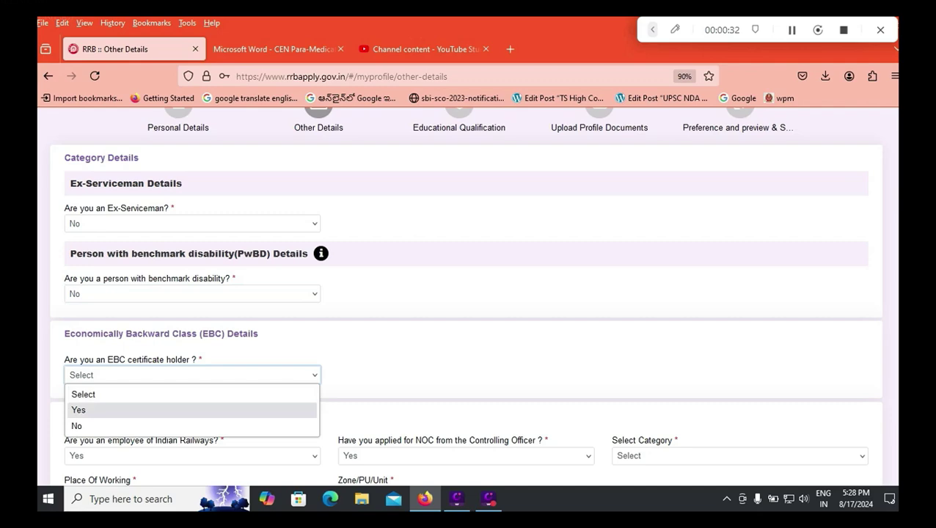
pyautogui.hotkey('ctrl', 'Tab')
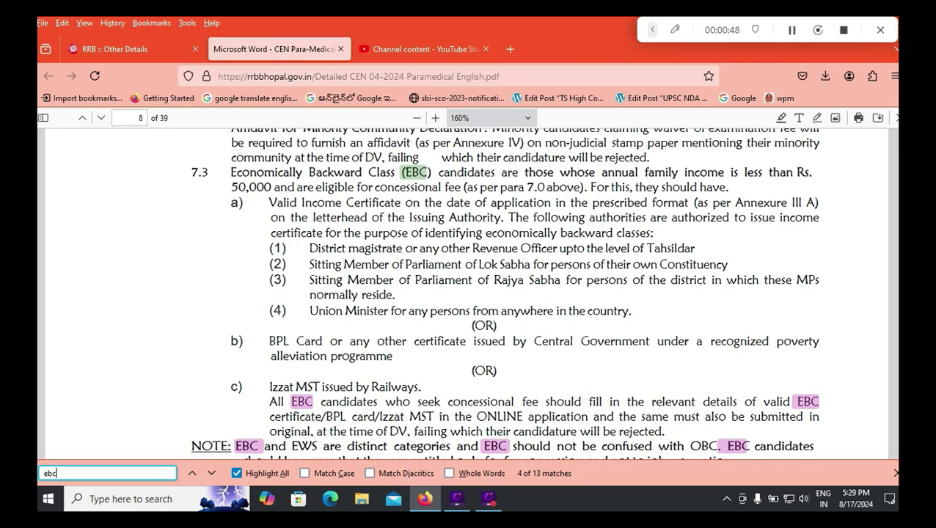
# Select the Rs. 50,000 EBC income limit in section 7.3, then return to Other Details.
pyautogui.click(114, 50)
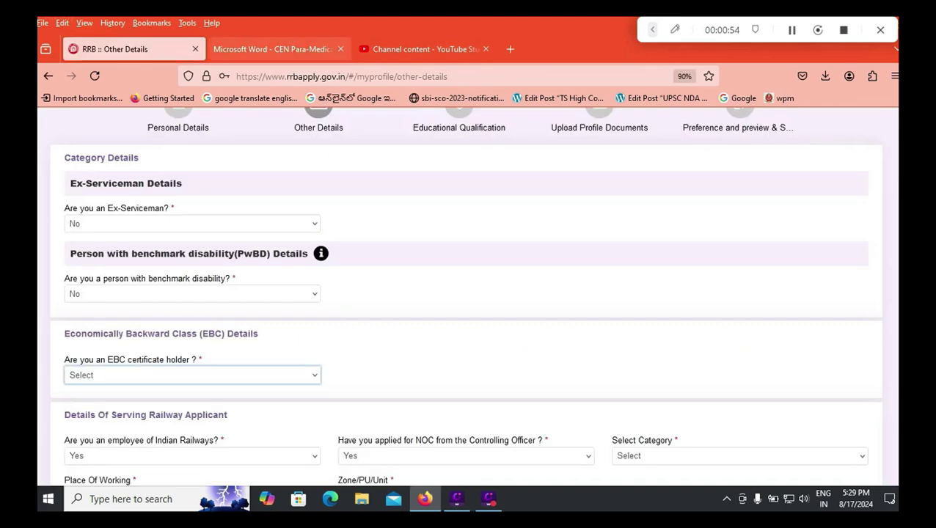
pyautogui.hotkey('ctrl', 'Tab')
pyautogui.moveTo(236, 186); pyautogui.dragTo(296, 186)
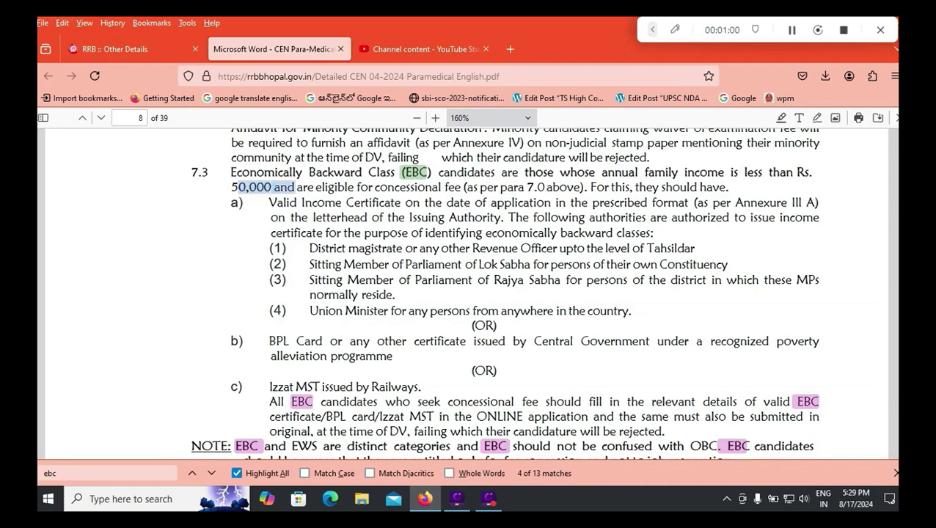
pyautogui.click(110, 49)
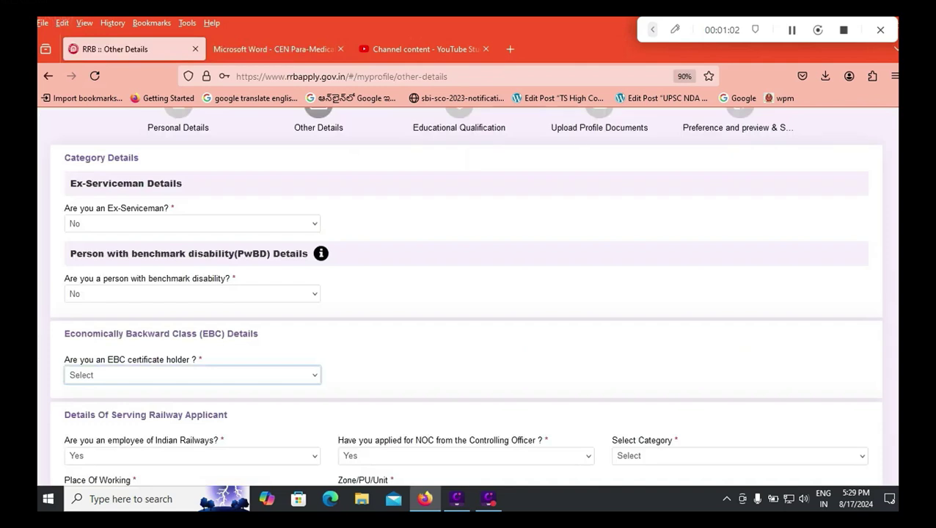
pyautogui.click(192, 294)
# Leave benchmark disability at No, dismiss the EBC information notice, and answer No for EBC certificate holder.
pyautogui.click(110, 328)
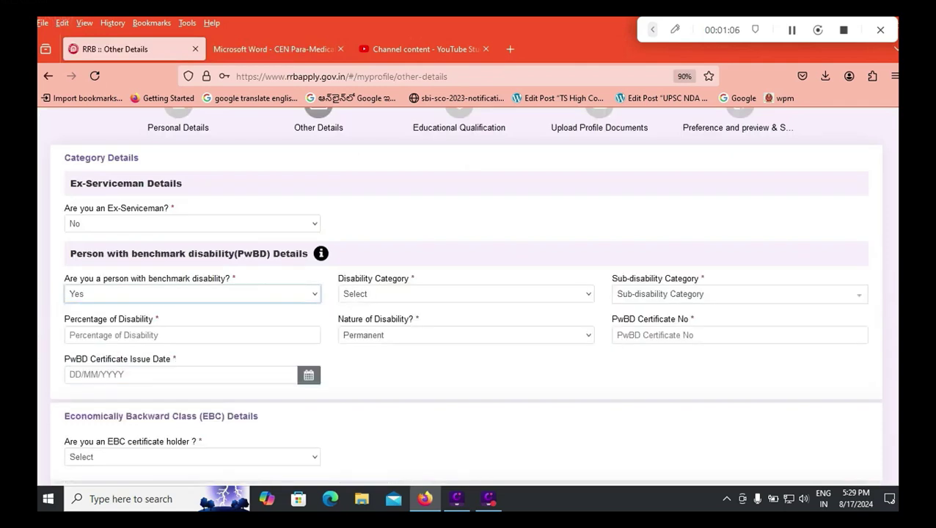
pyautogui.click(192, 294)
pyautogui.click(110, 342)
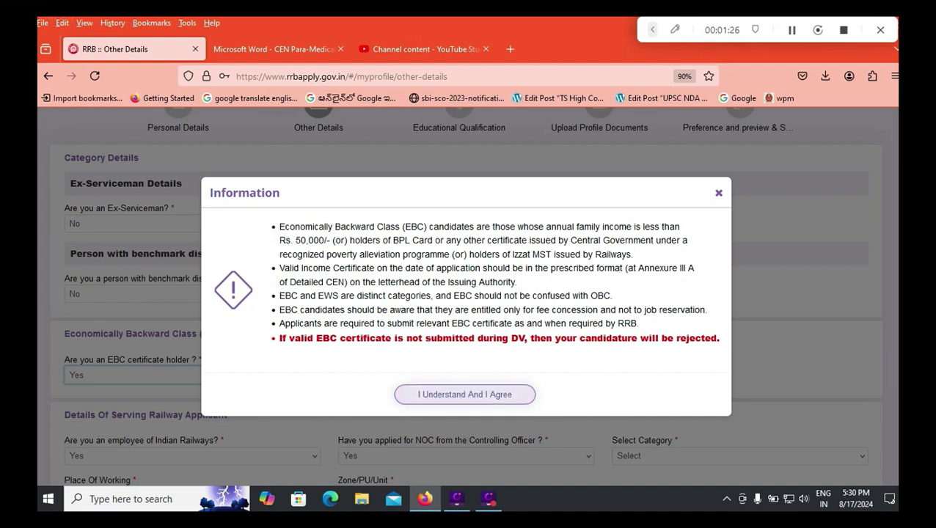
pyautogui.press('Escape')
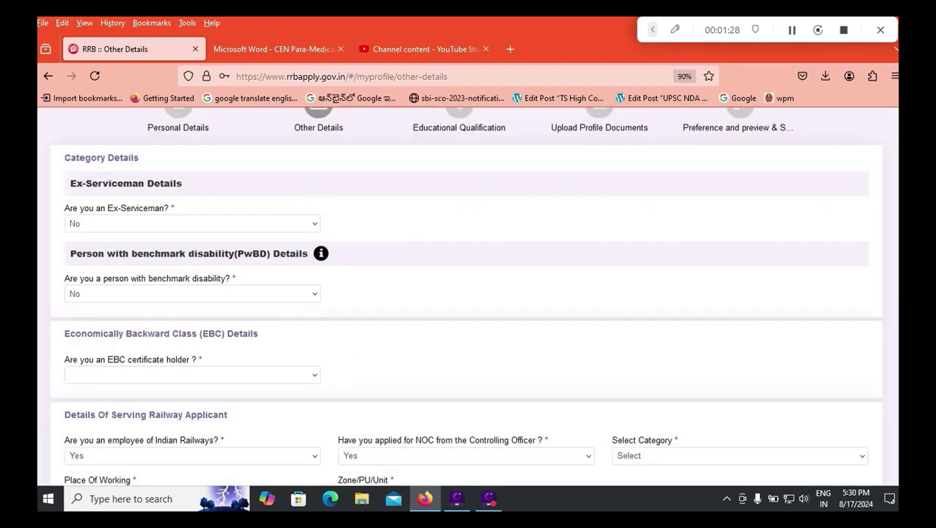
pyautogui.hotkey('alt', 'Down')
pyautogui.press('Down')
pyautogui.press('Down')
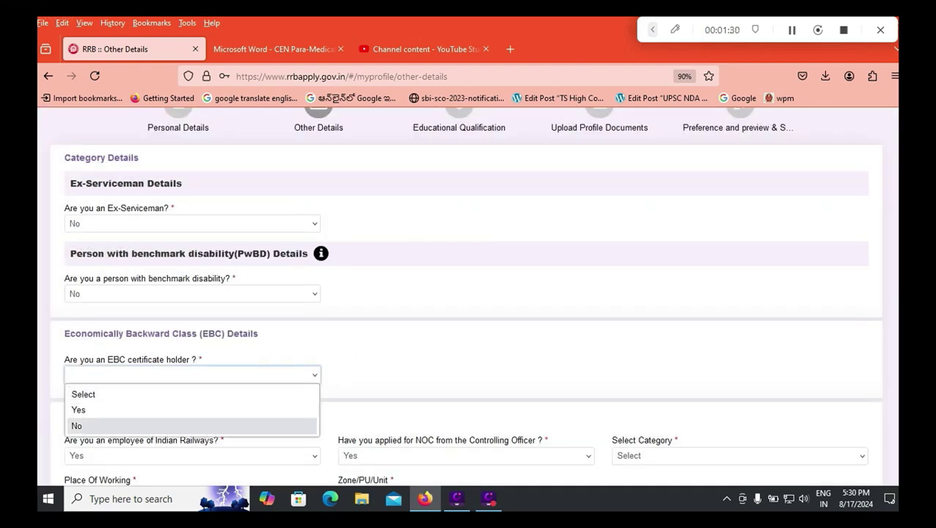
pyautogui.press('Return')
pyautogui.scroll(-2, 465, 293)
pyautogui.scroll(-1, 465, 293)
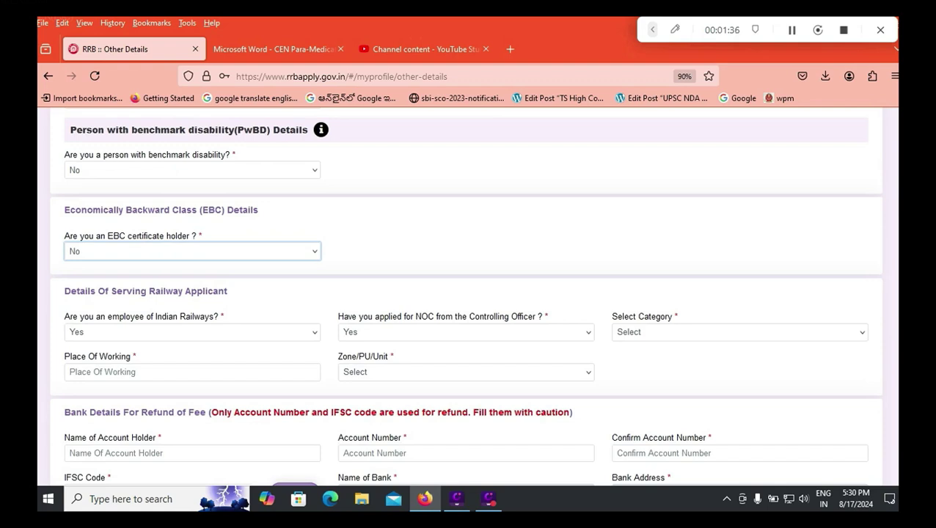
# Answer No to the Indian Railways employee question.
pyautogui.click(192, 331)
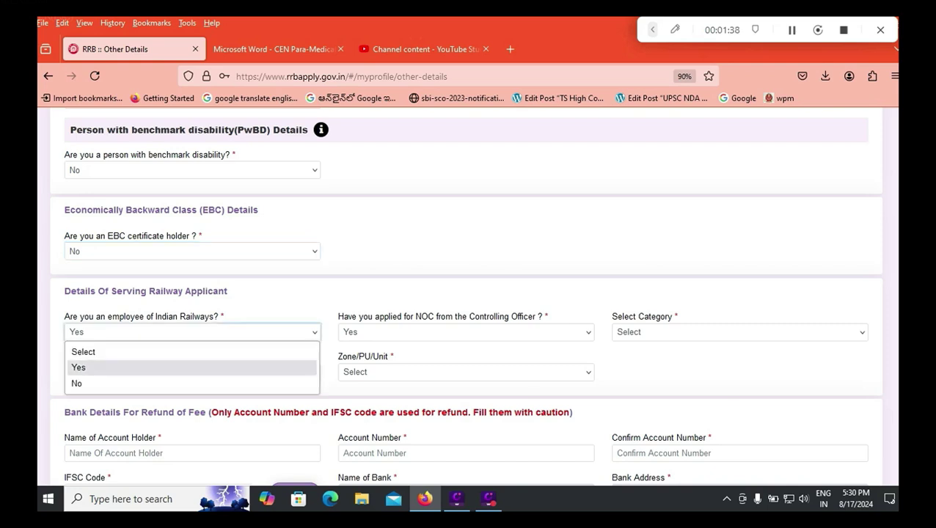
pyautogui.click(110, 368)
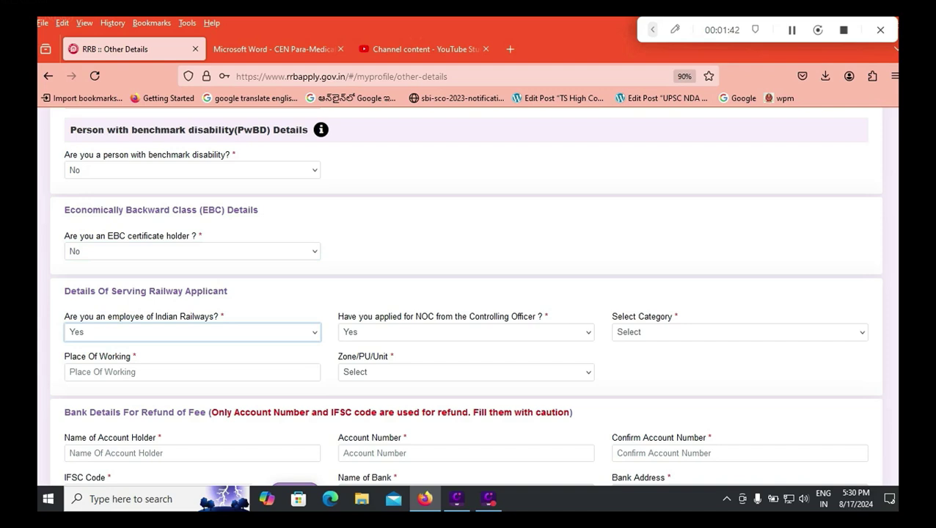
pyautogui.click(739, 331)
pyautogui.click(740, 350)
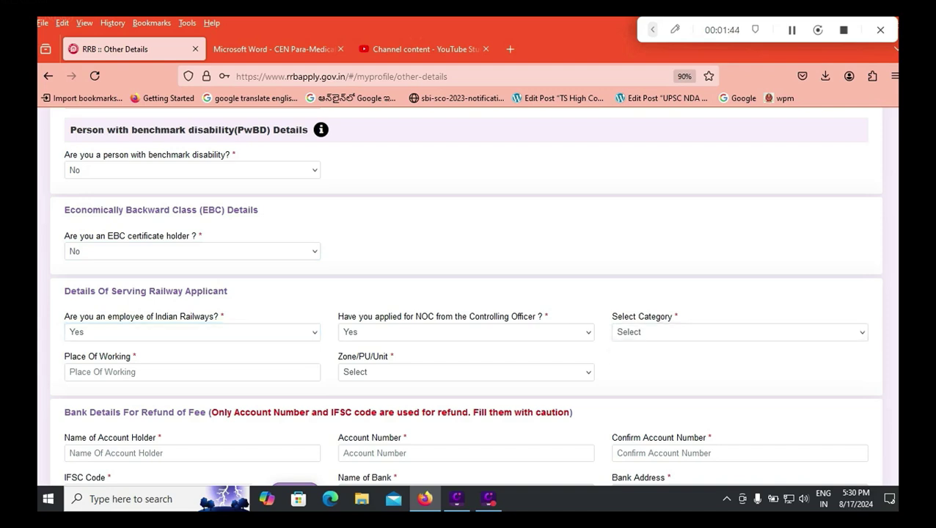
pyautogui.click(192, 332)
pyautogui.click(110, 383)
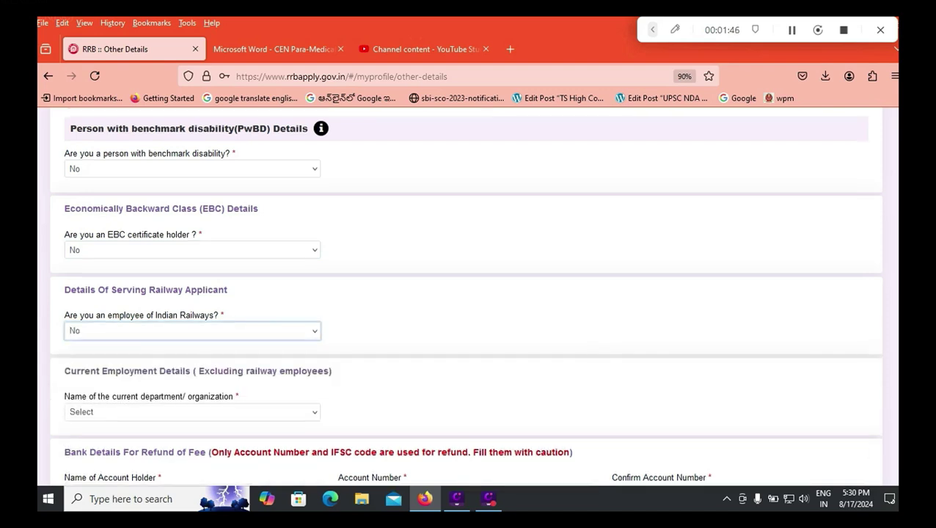
pyautogui.scroll(-1, 467, 293)
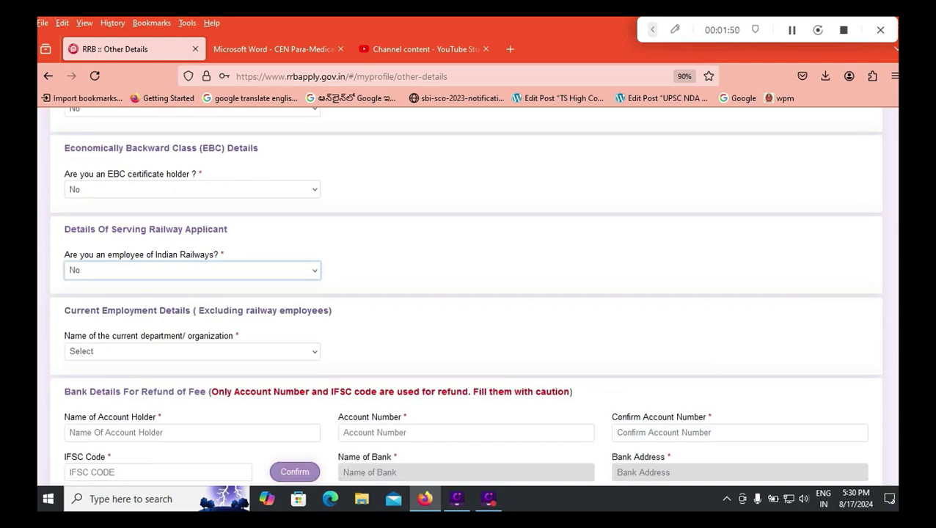
pyautogui.click(192, 352)
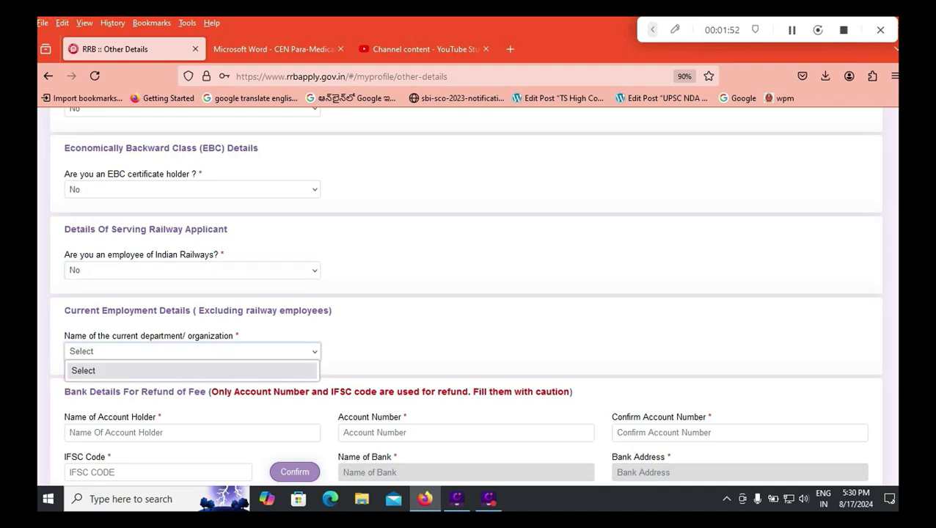
pyautogui.click(192, 370)
pyautogui.click(192, 351)
pyautogui.scroll(-3, 468, 293)
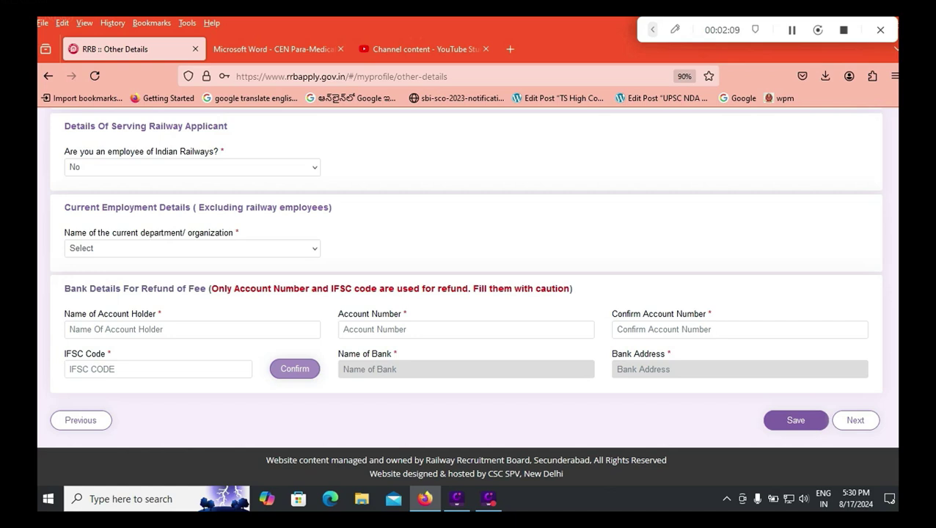
pyautogui.click(157, 369)
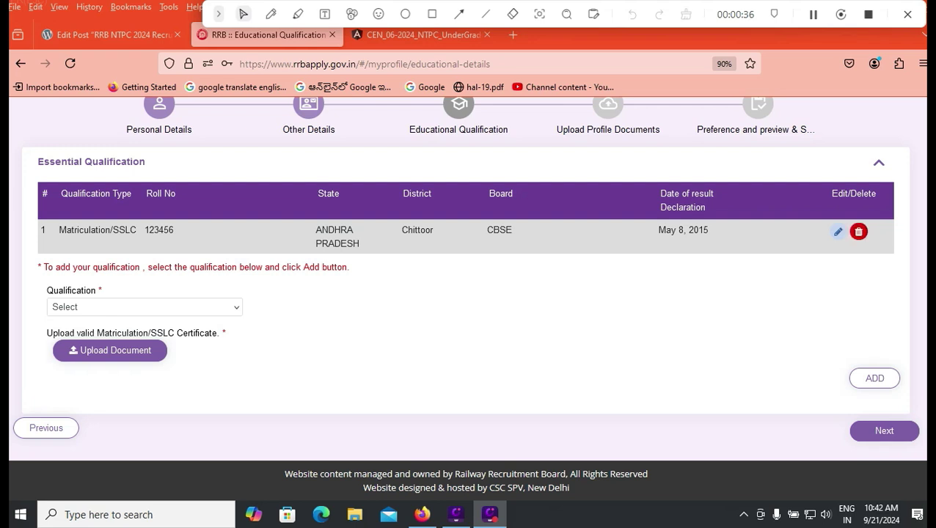
# Edit the Matriculation/SSLC entry, keep Chittoor as the district, and select the CBSE Board field.
pyautogui.click(838, 231)
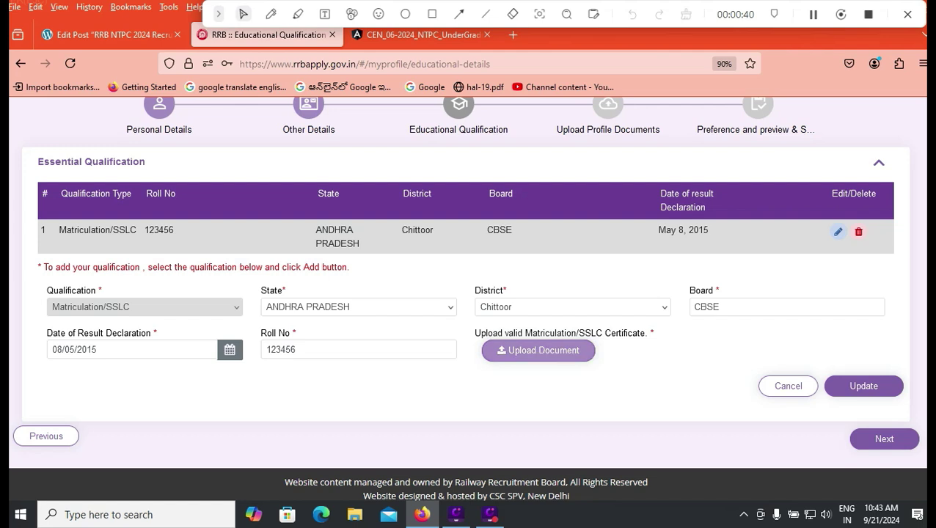
pyautogui.click(573, 307)
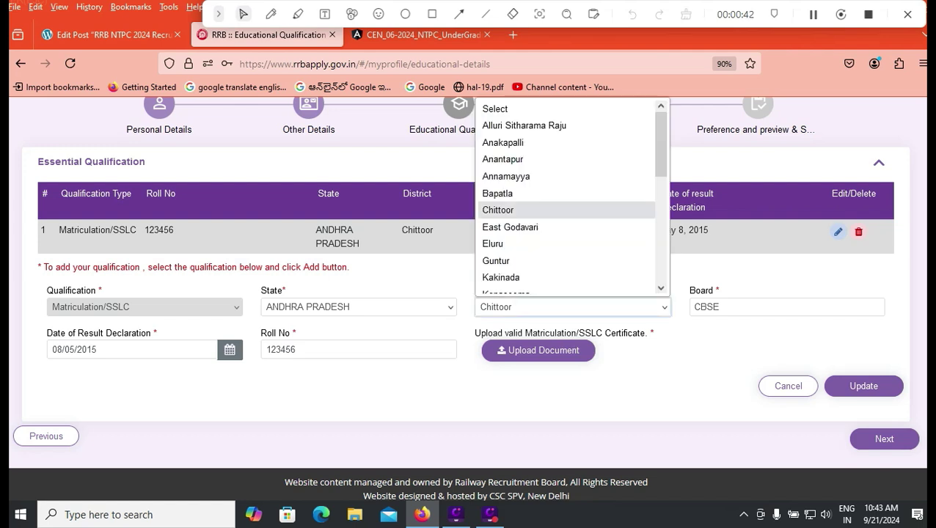
pyautogui.scroll(-6, 572, 197)
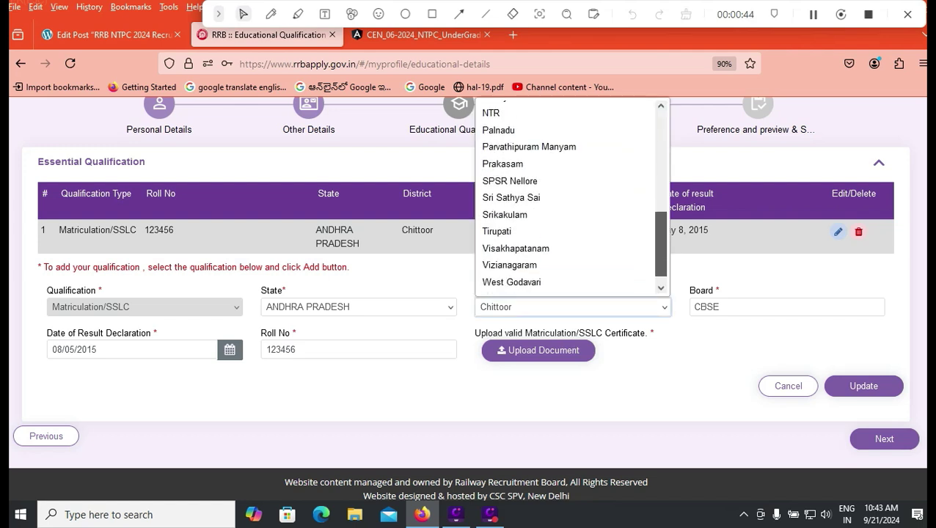
pyautogui.scroll(2, 572, 196)
pyautogui.scroll(4, 572, 197)
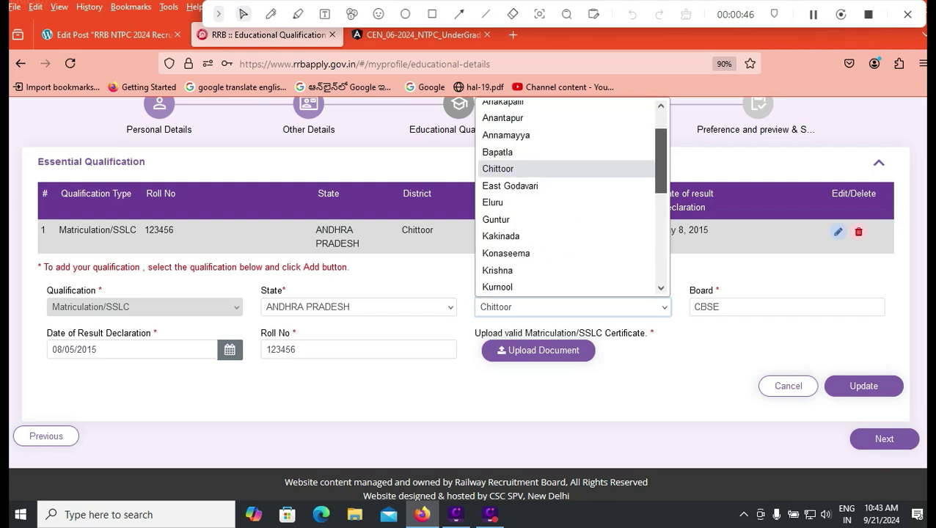
pyautogui.press('Return')
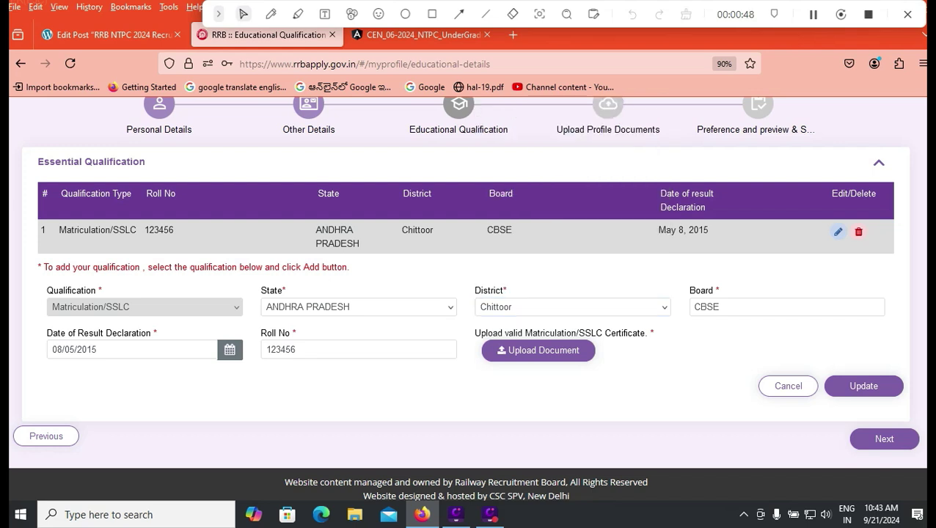
pyautogui.click(720, 307)
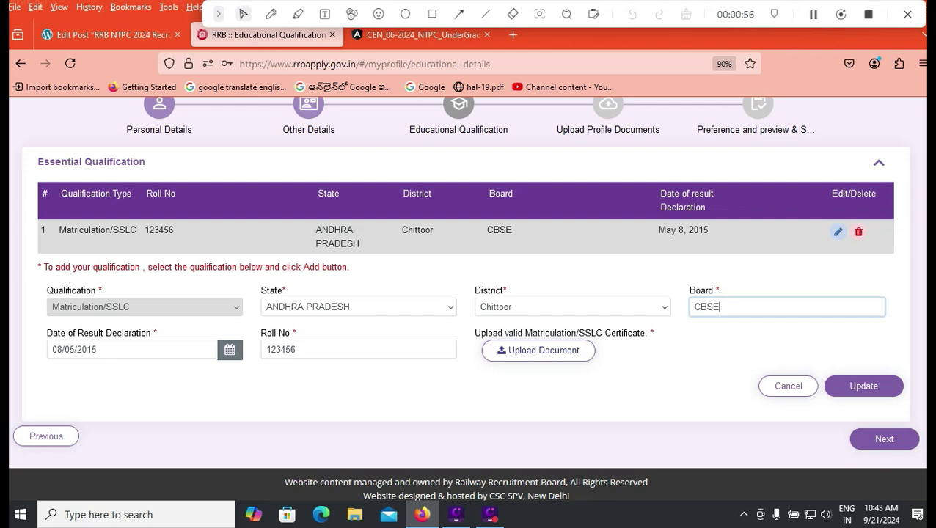
# Start a new entry with qualification and discipline 12th (+2 Stage) and state ANDHRA PRADESH.
pyautogui.press('Return')
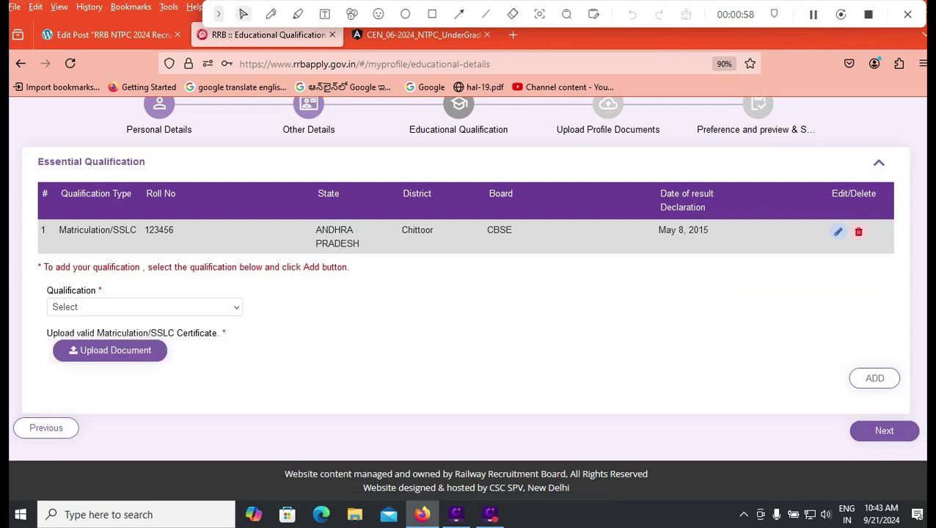
pyautogui.hotkey('alt', 'Down')
pyautogui.press('Down')
pyautogui.press('Return')
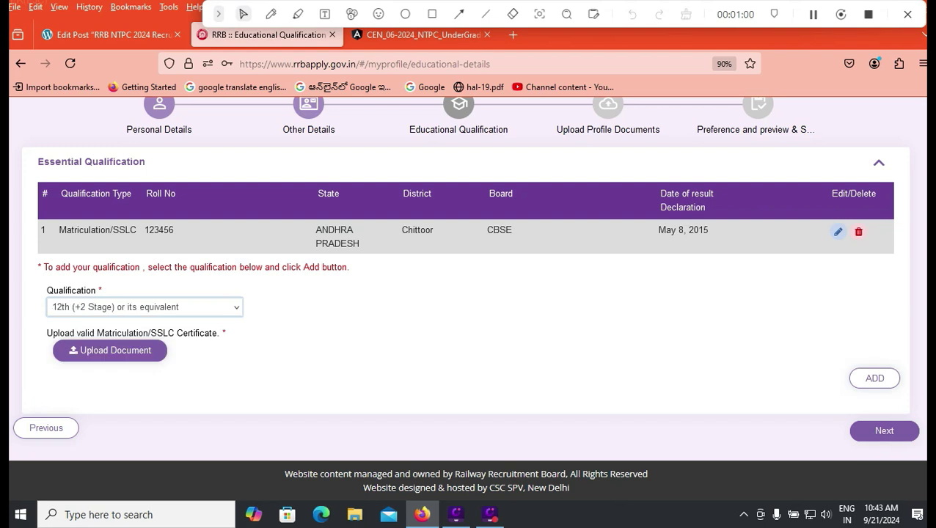
pyautogui.press('Tab')
pyautogui.hotkey('alt', 'Down')
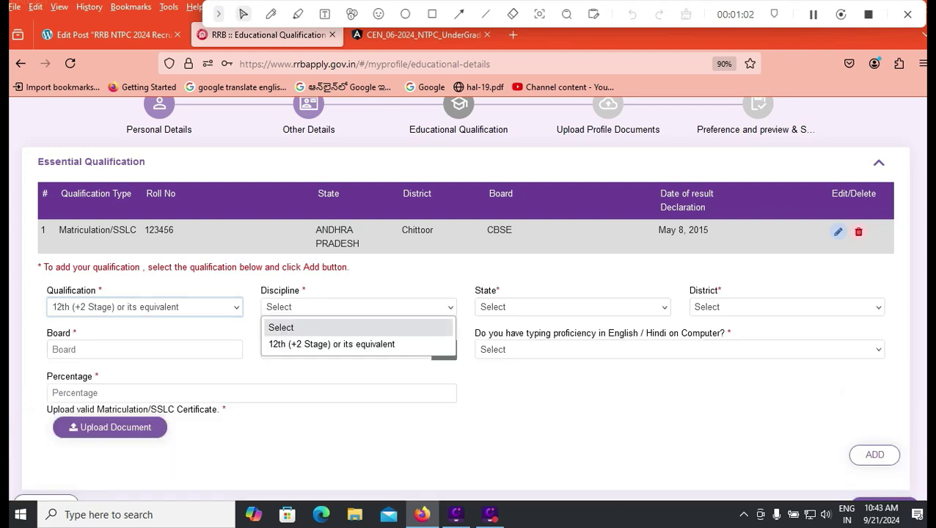
pyautogui.press('Down')
pyautogui.press('Return')
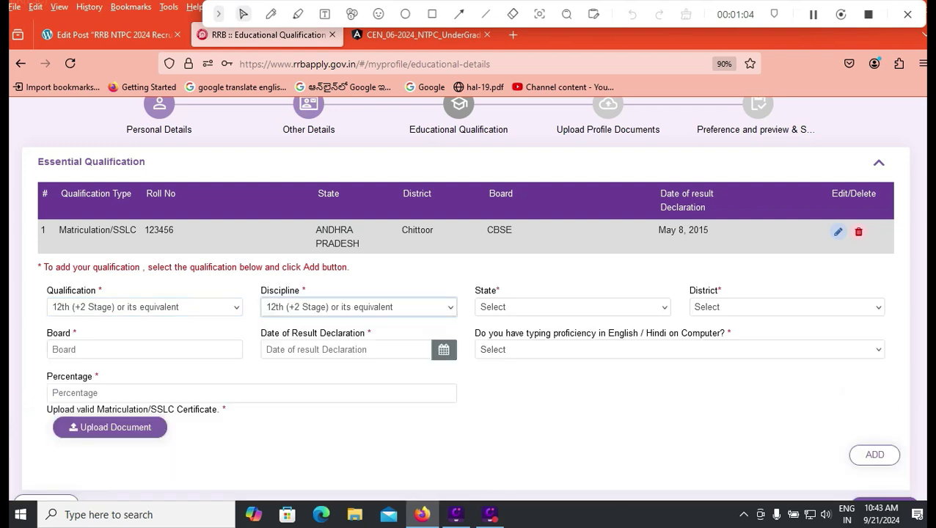
pyautogui.press('Tab')
pyautogui.hotkey('alt', 'Down')
pyautogui.press('Up')
pyautogui.press('Up')
pyautogui.press('Up')
pyautogui.press('Up')
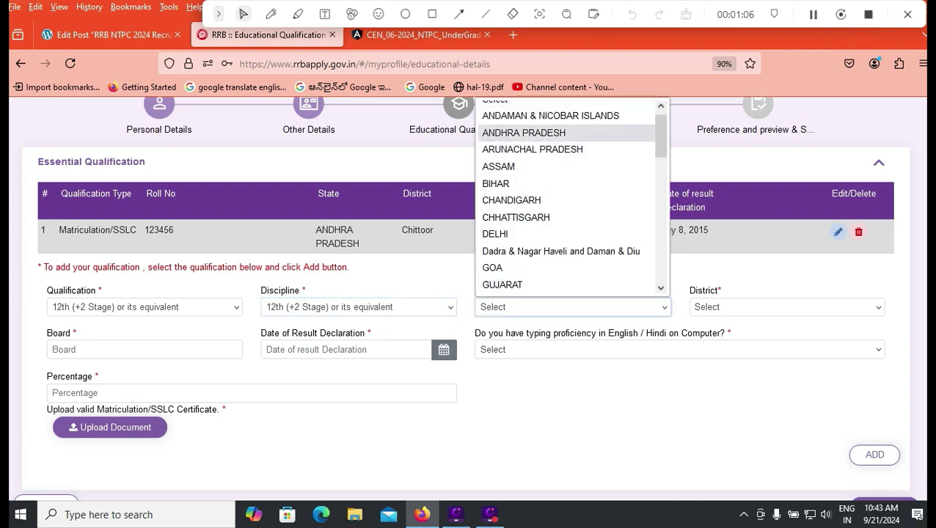
pyautogui.press('Return')
# Set the district to Chittoor and the board to APBIE.
pyautogui.press('Tab')
pyautogui.hotkey('alt', 'Down')
pyautogui.press('Down')
pyautogui.press('Down')
pyautogui.press('Down')
pyautogui.press('Down')
pyautogui.press('Down')
pyautogui.press('Down')
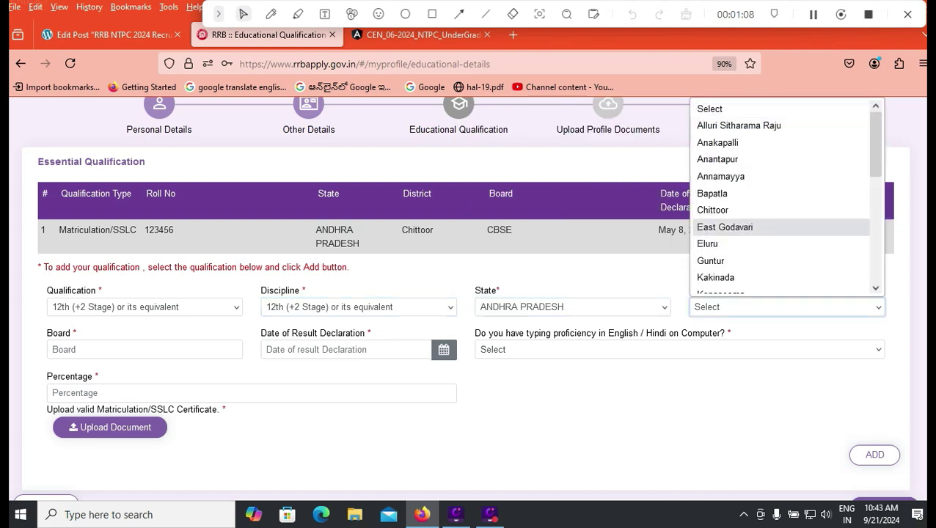
pyautogui.press('Return')
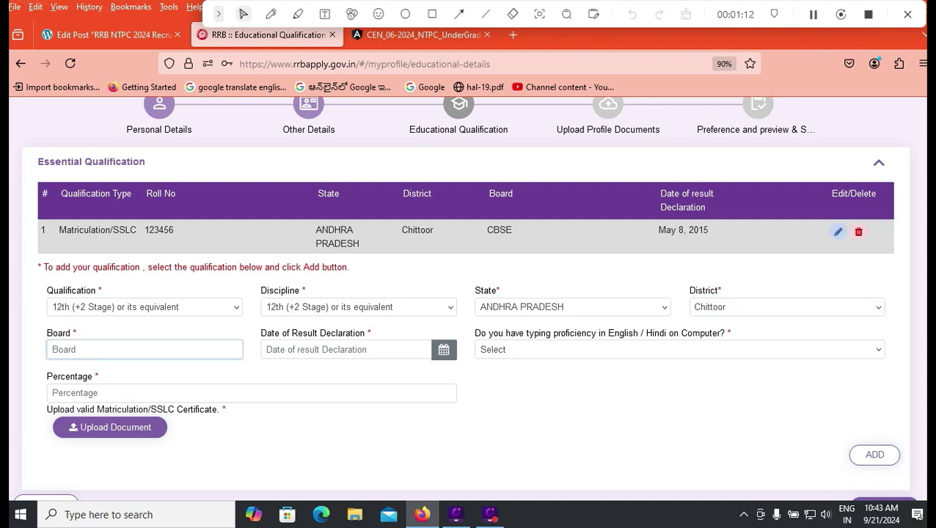
pyautogui.write('APBIE')
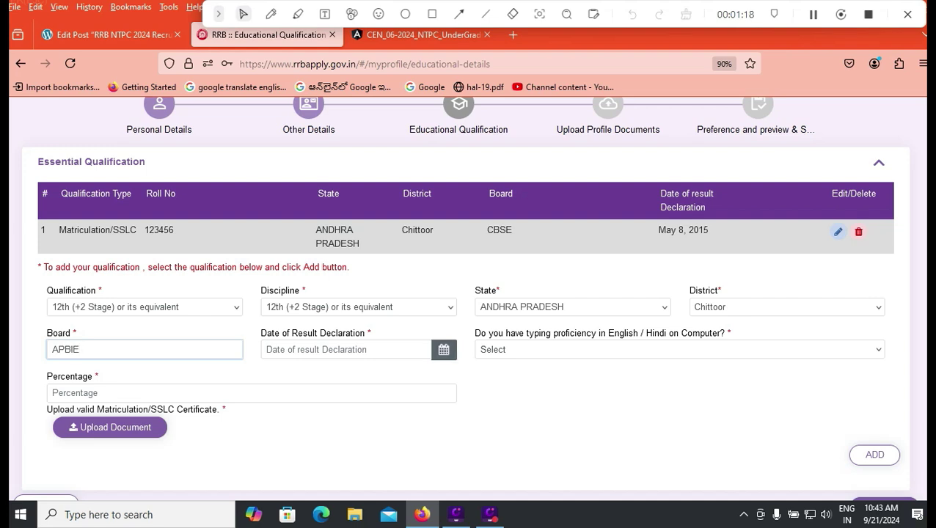
# Set the result declaration date to 8 May 2020.
pyautogui.click(444, 350)
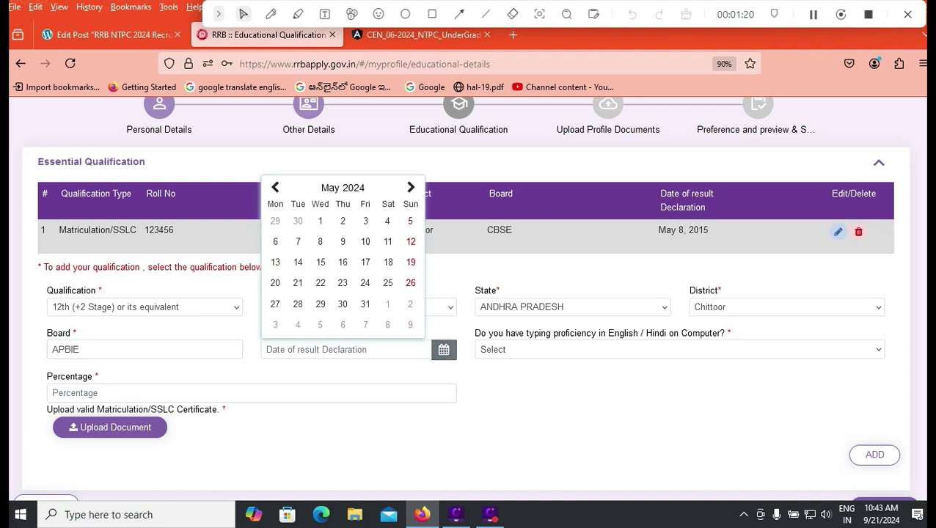
pyautogui.click(276, 187)
pyautogui.click(343, 187)
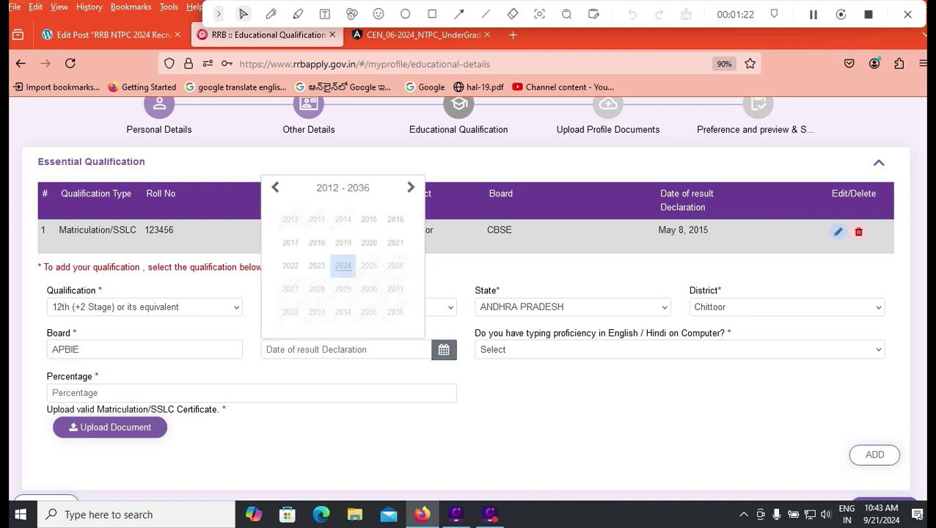
pyautogui.click(374, 237)
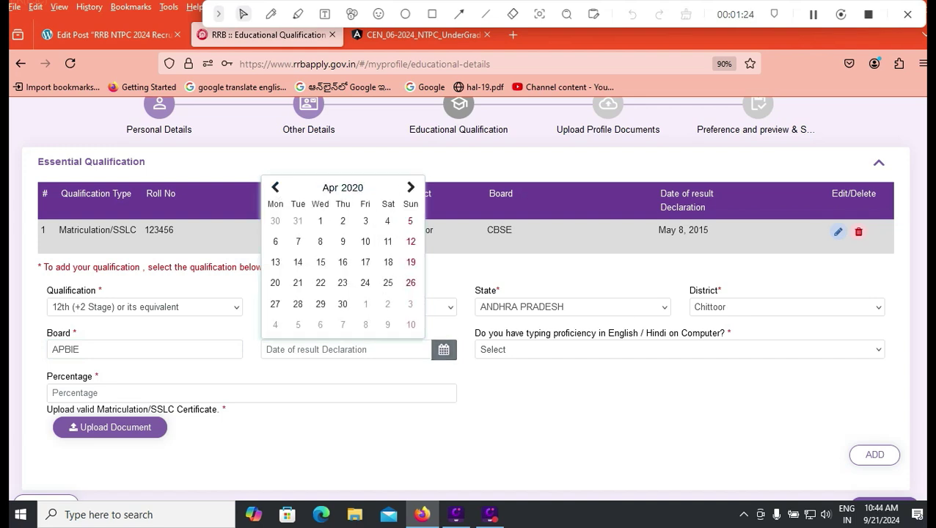
pyautogui.click(343, 187)
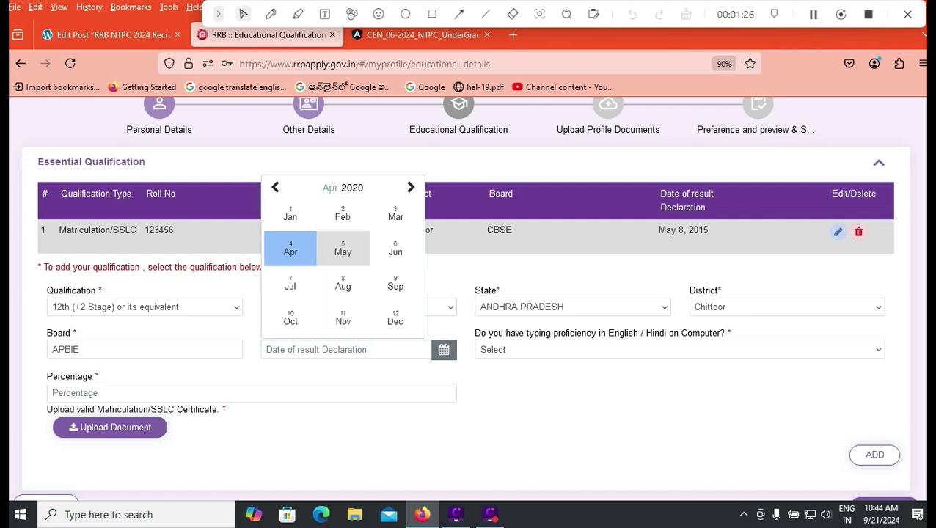
pyautogui.click(341, 249)
pyautogui.click(366, 241)
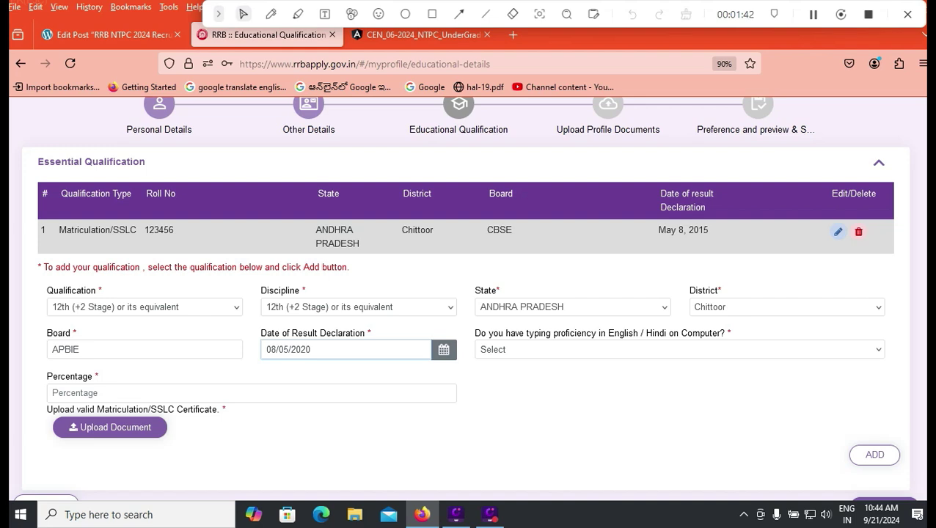
# Answer Yes for typing proficiency, enter 75.76 percent, and bring up the certificate upload.
pyautogui.click(679, 349)
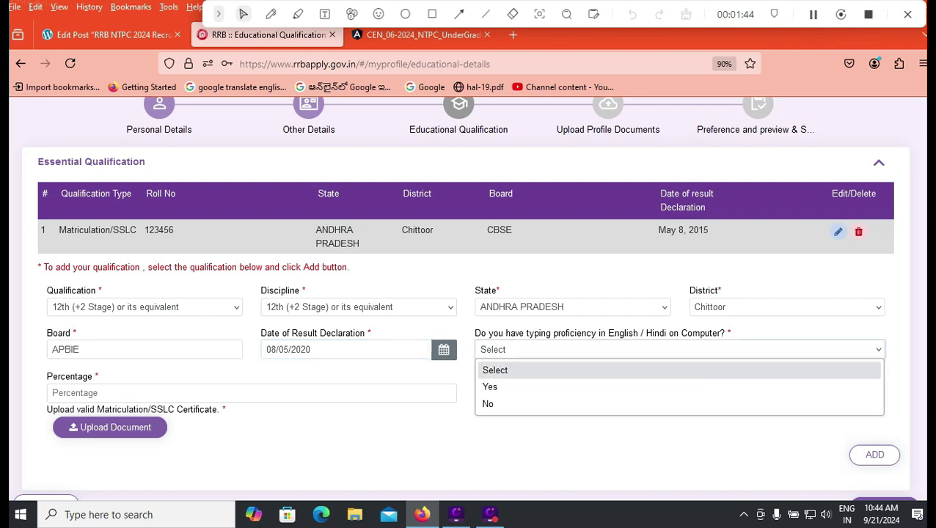
pyautogui.click(490, 387)
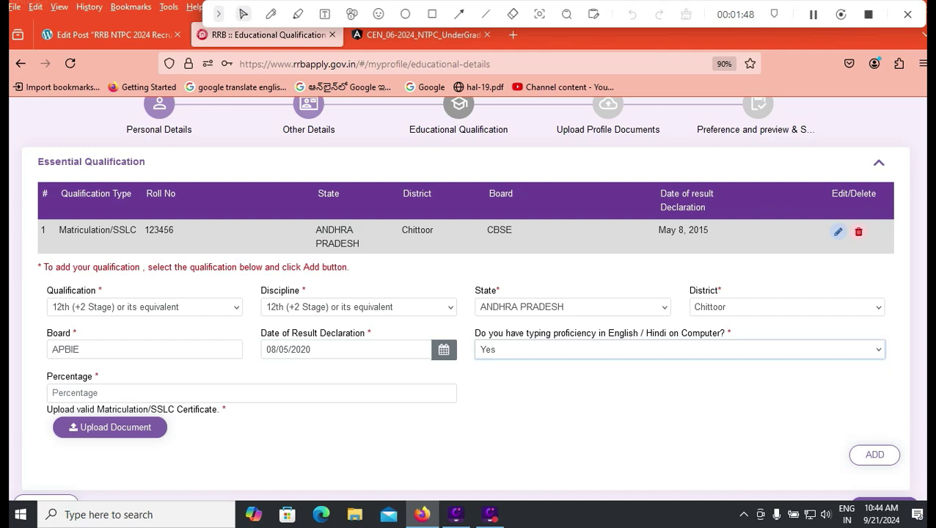
pyautogui.click(53, 392)
pyautogui.write('75')
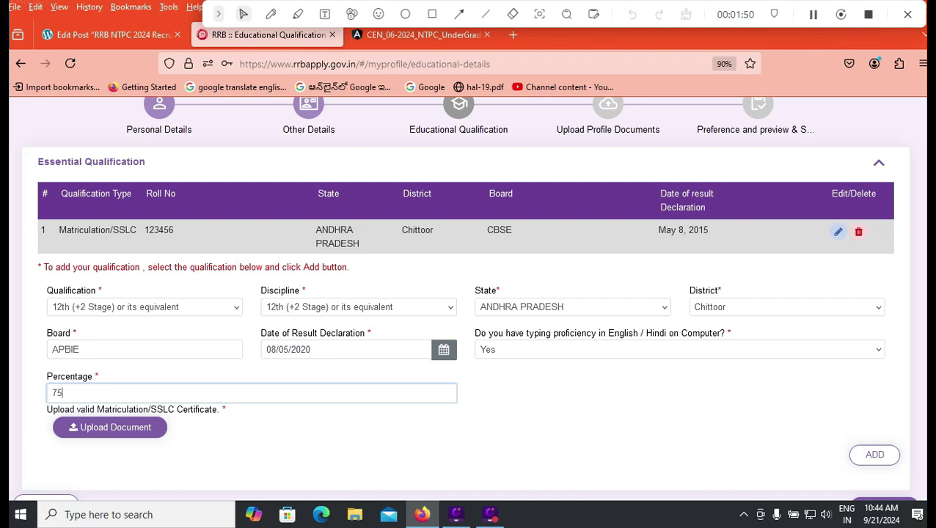
pyautogui.write('.76')
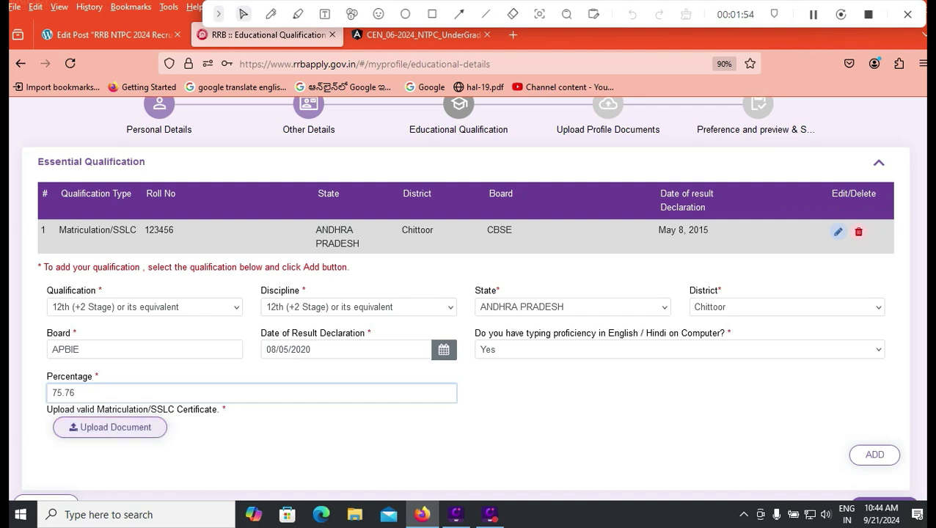
pyautogui.press('Tab')
pyautogui.press('Return')
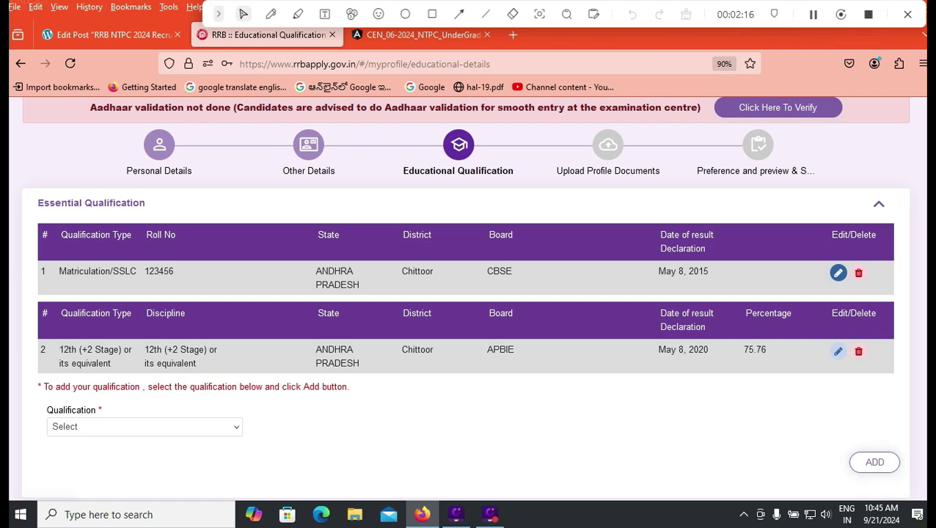
# Choose Bachelor degree for qualification and discipline, with B.COM as the sub-stream.
pyautogui.click(144, 426)
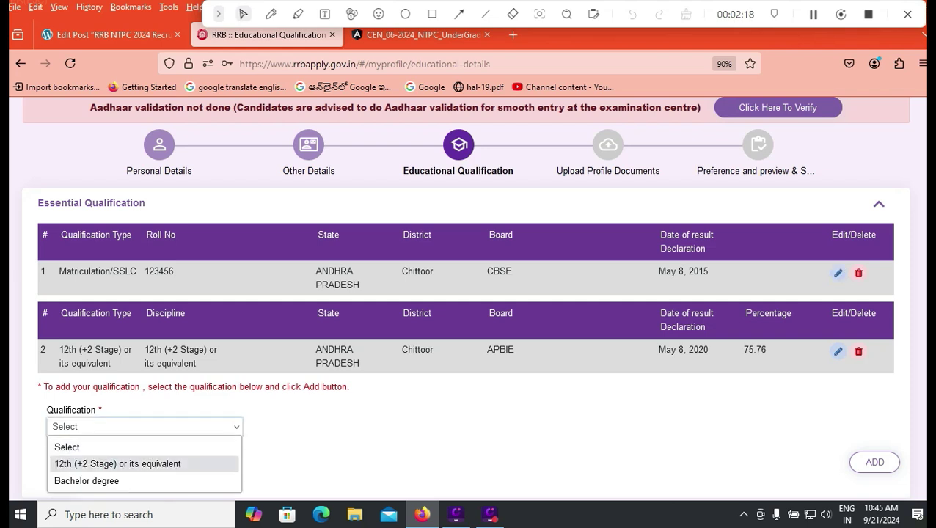
pyautogui.click(143, 427)
pyautogui.press('Down')
pyautogui.press('Down')
pyautogui.scroll(-1, 468, 293)
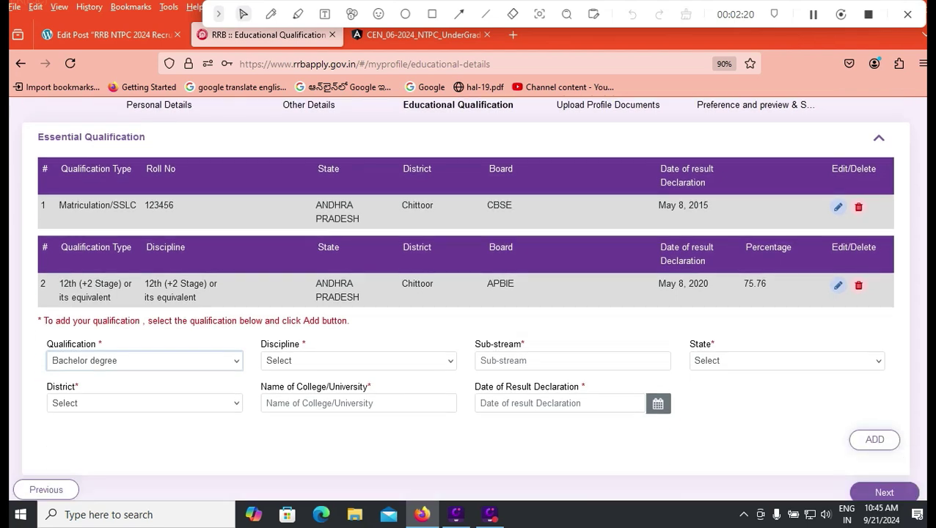
pyautogui.hotkey('alt', 'Down')
pyautogui.press('Up')
pyautogui.press('Escape')
pyautogui.press('Tab')
pyautogui.hotkey('alt', 'Down')
pyautogui.press('Down')
pyautogui.press('Return')
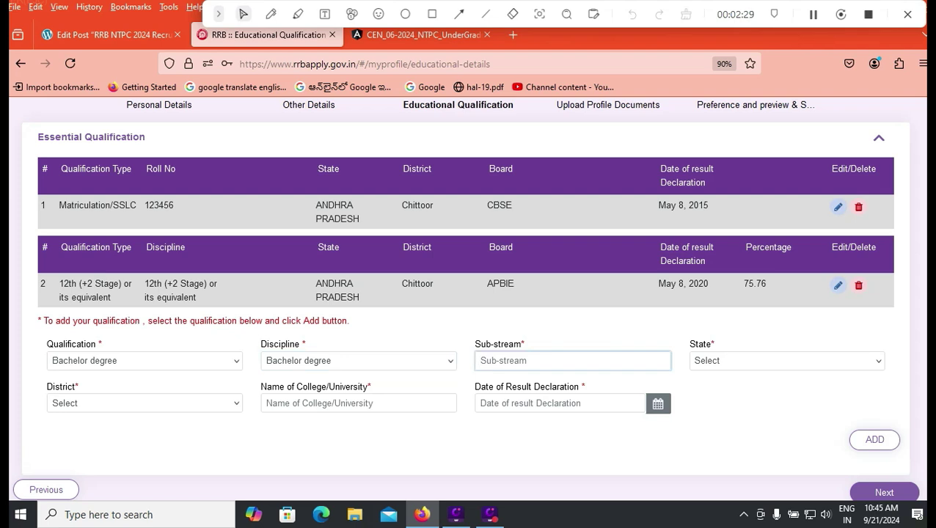
pyautogui.write('B.COM')
# Set state ANDHRA PRADESH, district Chittoor, and college NAGARJUNA UNIVERSITY.
pyautogui.click(787, 360)
pyautogui.click(734, 142)
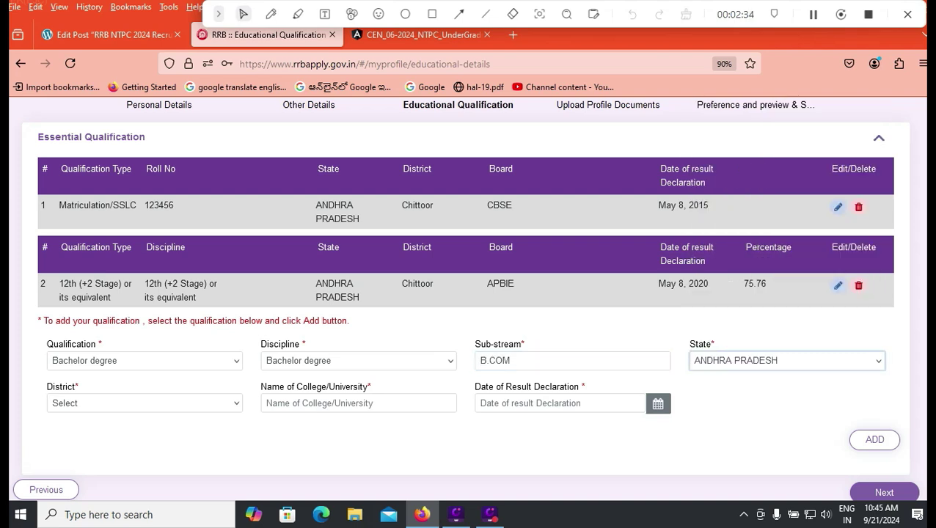
pyautogui.click(143, 403)
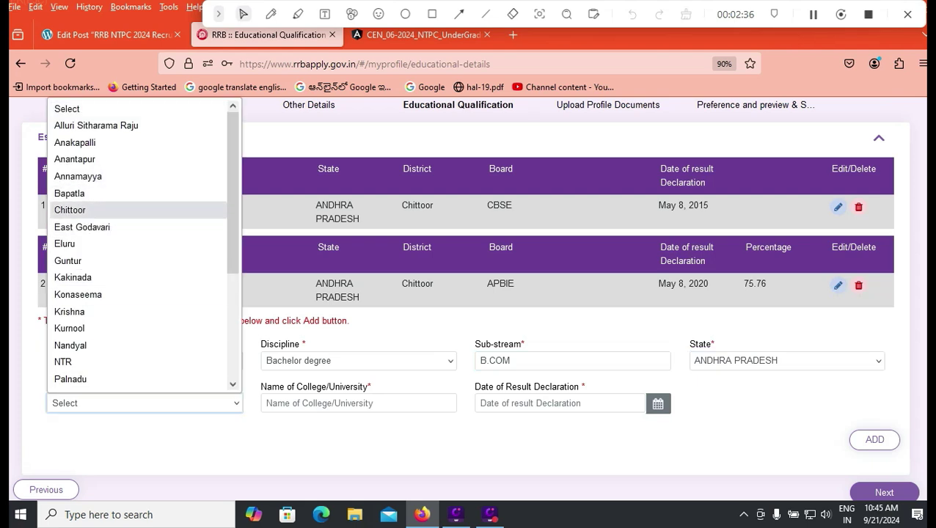
pyautogui.click(111, 209)
pyautogui.click(358, 403)
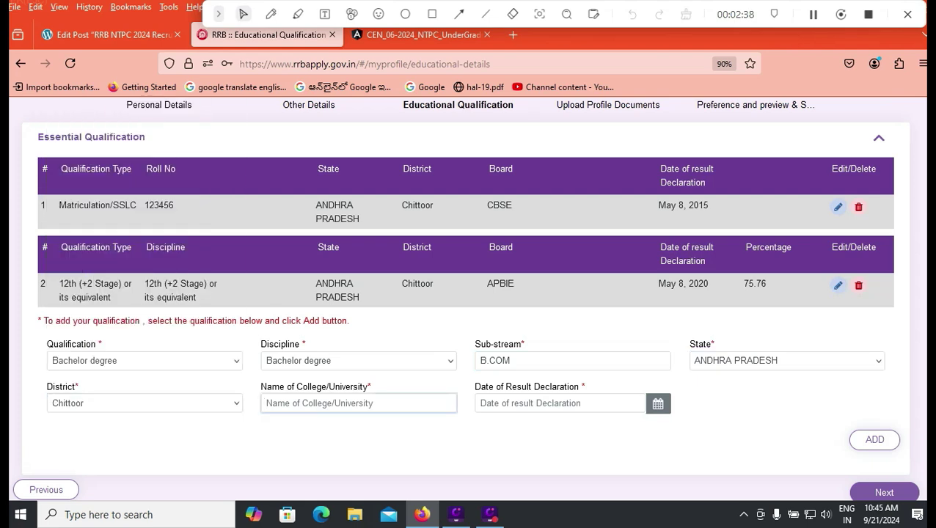
pyautogui.write('NAGARJUNA UN')
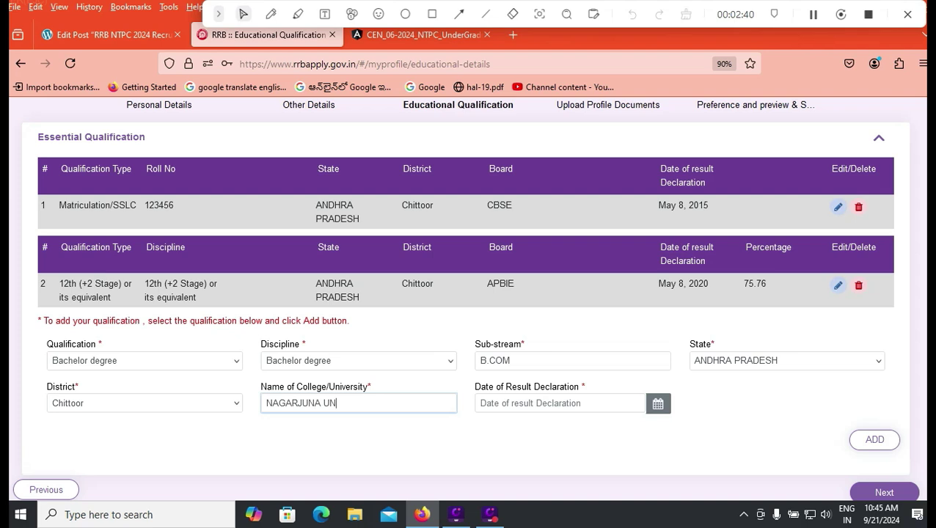
pyautogui.write('IVERSITY')
# Set the result date to 10 May 2023 and add the Bachelor degree to the list.
pyautogui.click(658, 404)
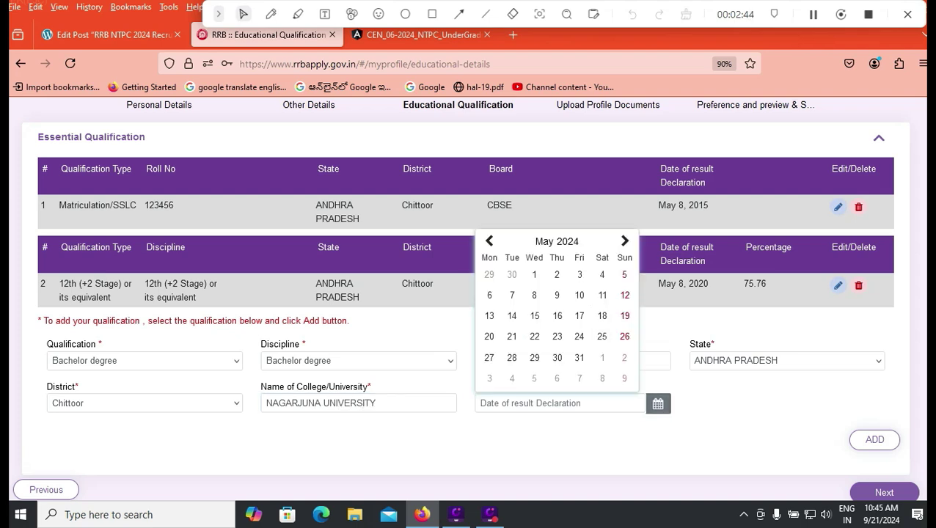
pyautogui.click(557, 242)
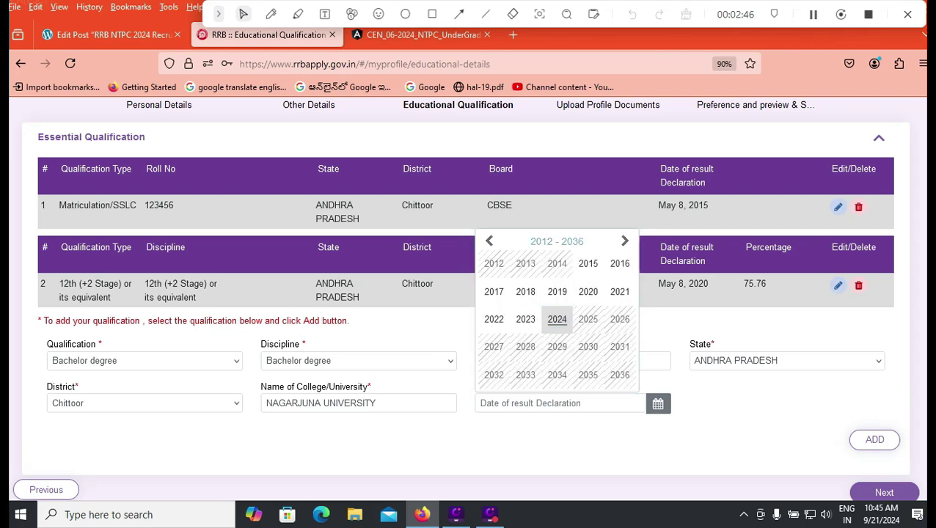
pyautogui.click(525, 319)
pyautogui.click(535, 296)
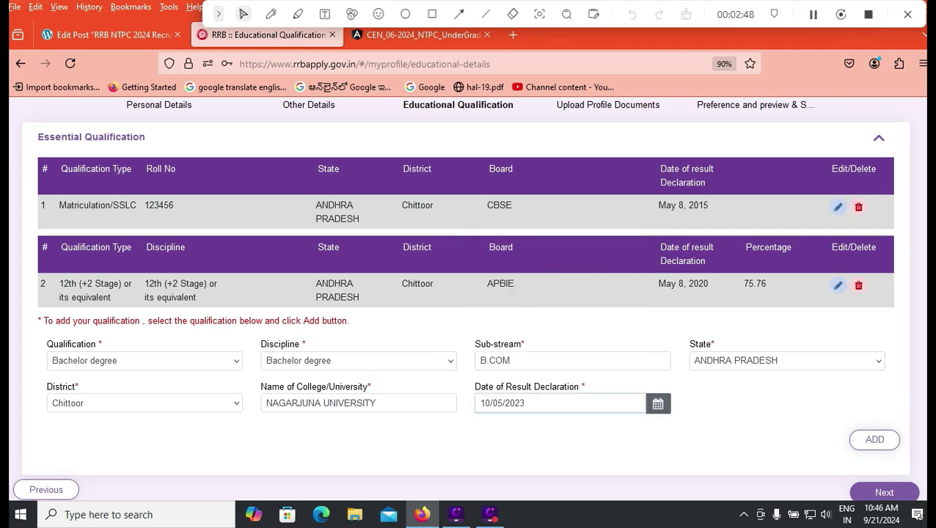
pyautogui.click(875, 439)
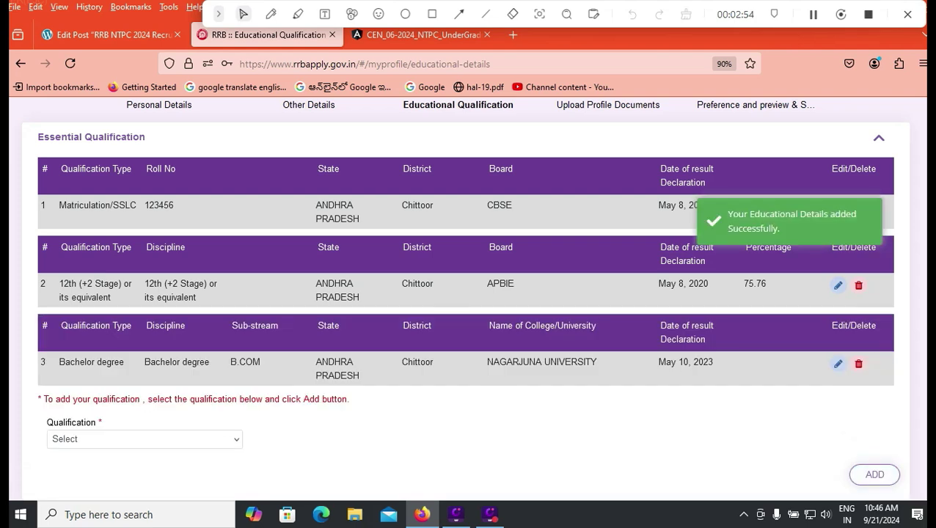
pyautogui.scroll(-1, 465, 294)
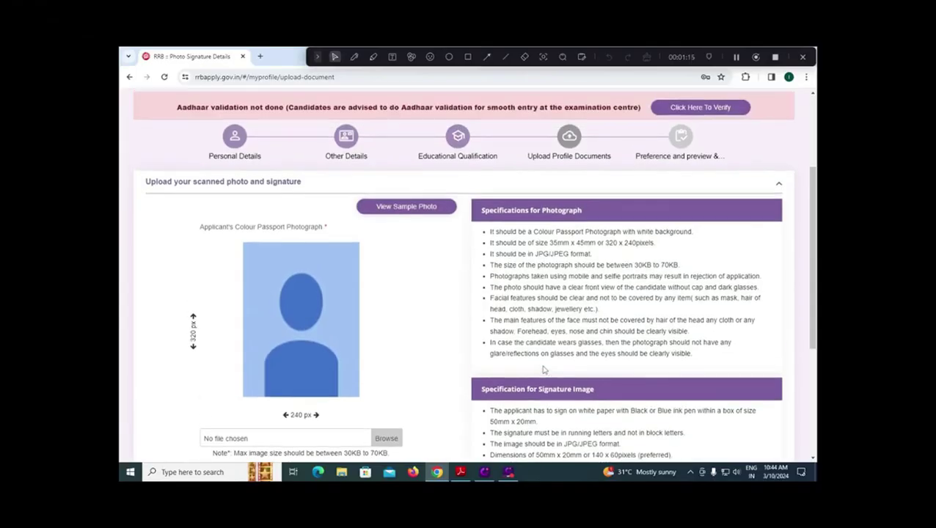
pyautogui.scroll(-3, 453, 362)
pyautogui.scroll(2, 453, 362)
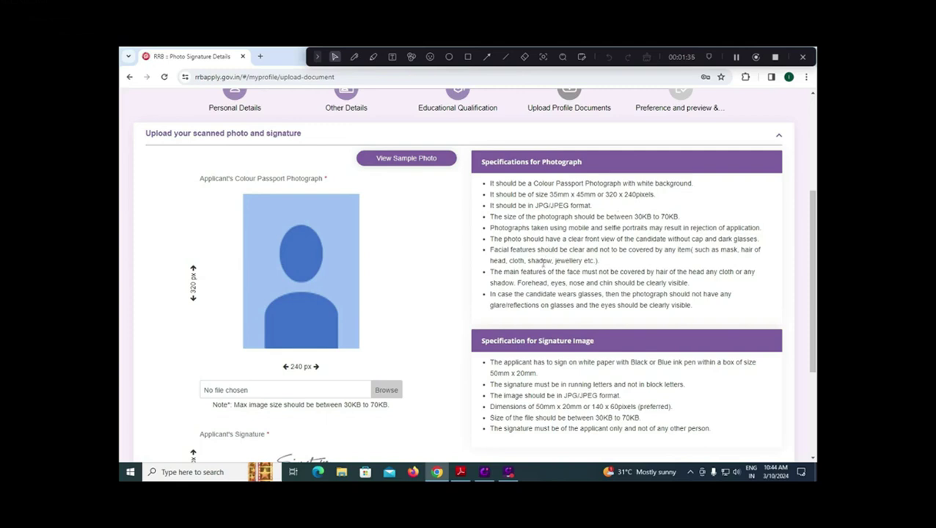
pyautogui.scroll(-2, 543, 267)
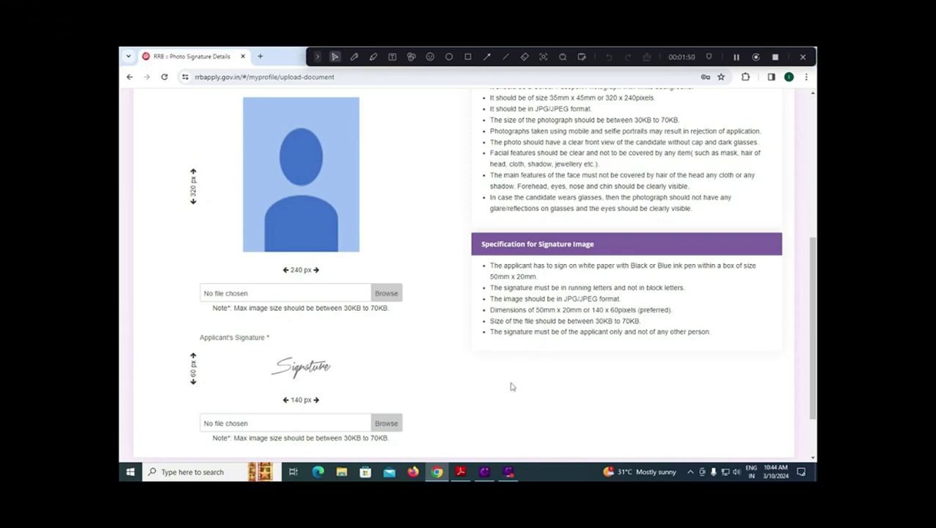
pyautogui.scroll(-2, 501, 384)
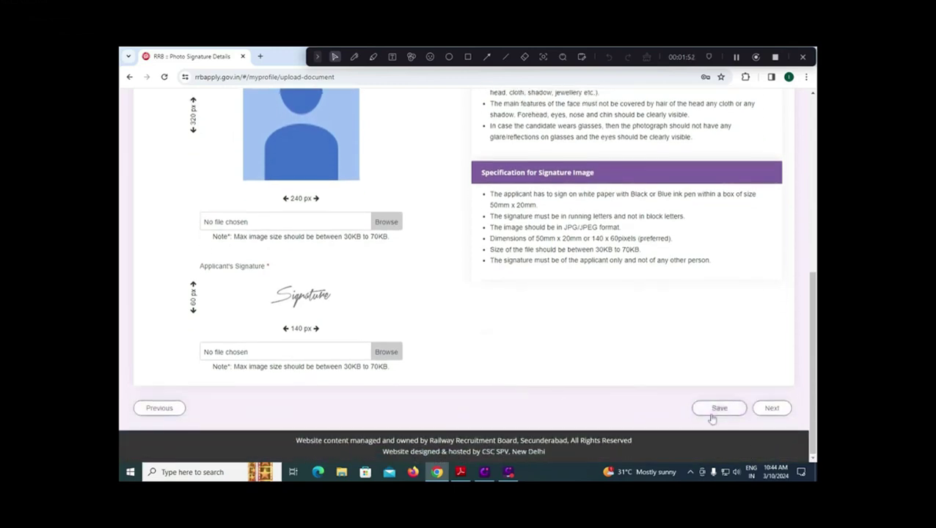
pyautogui.scroll(2, 660, 401)
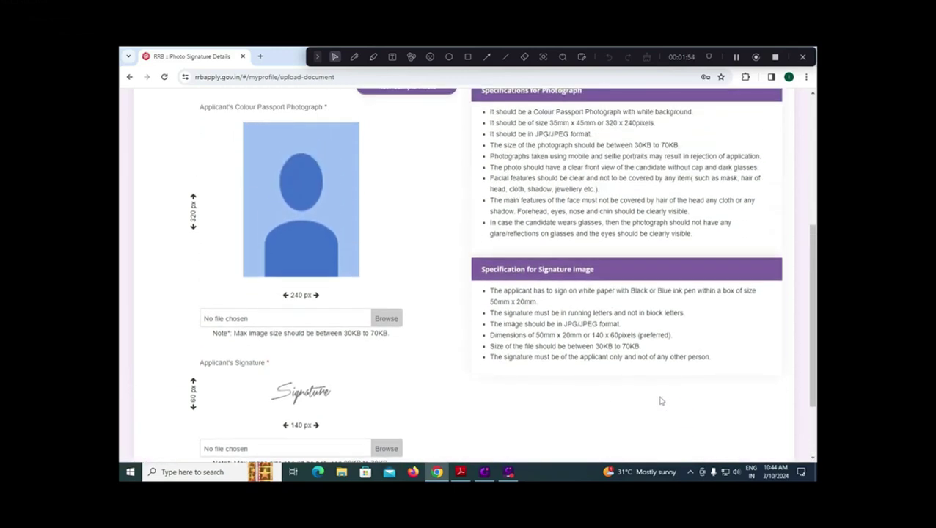
pyautogui.scroll(1, 591, 393)
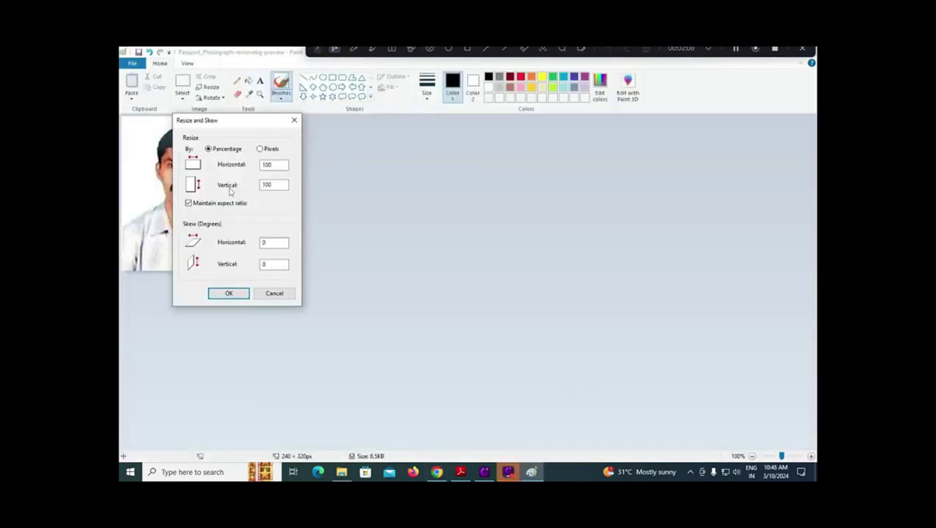
# Resize the passport photo to 240 × 320 pixels with aspect ratio unlocked, then show the Save as options.
pyautogui.click(188, 203)
pyautogui.click(261, 150)
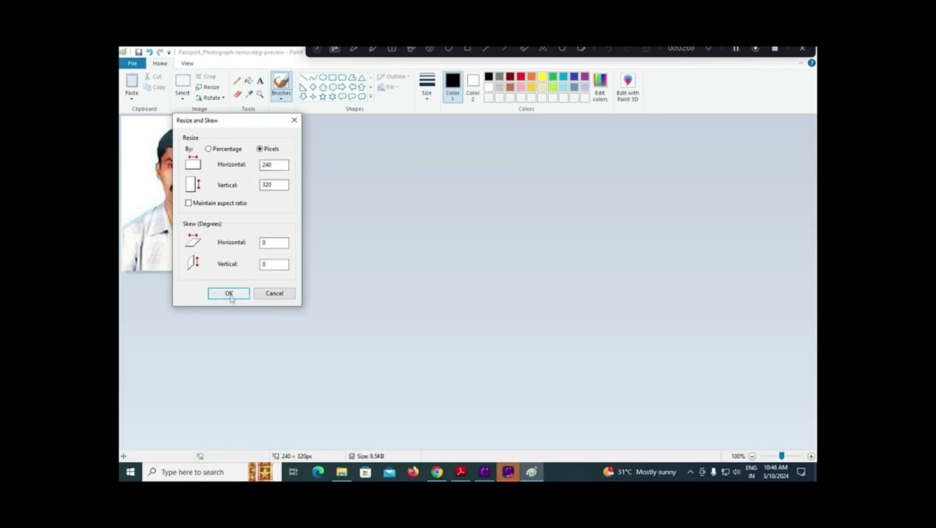
pyautogui.click(229, 294)
pyautogui.click(132, 63)
pyautogui.moveTo(184, 144)
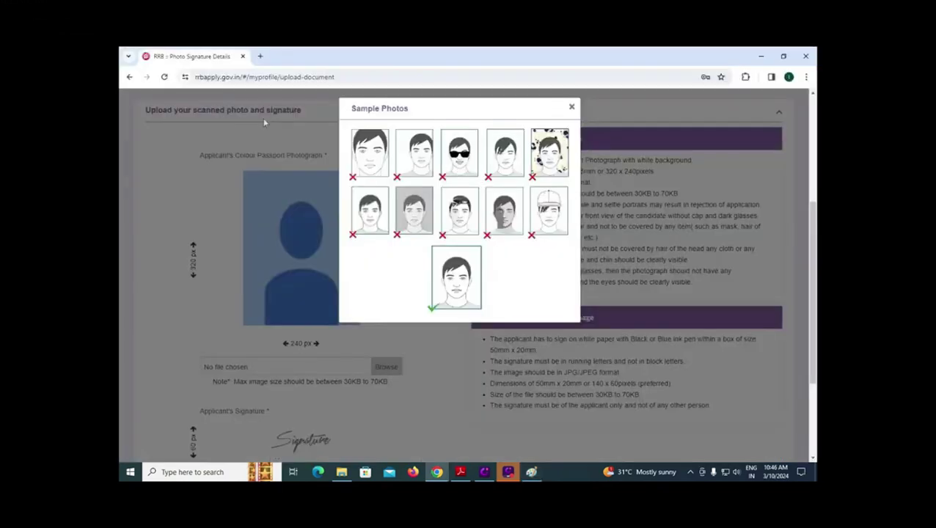
pyautogui.moveTo(395, 109); pyautogui.dragTo(560, 105)
pyautogui.click(571, 108)
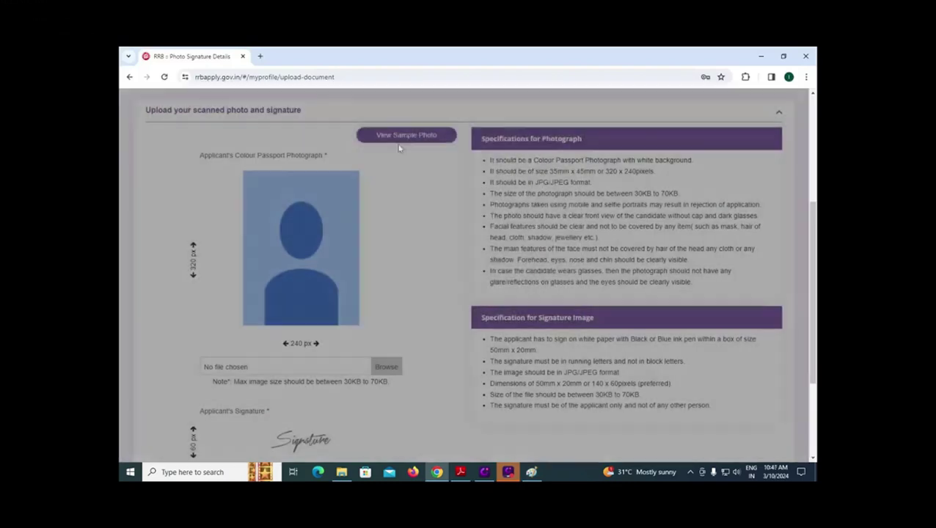
pyautogui.click(396, 136)
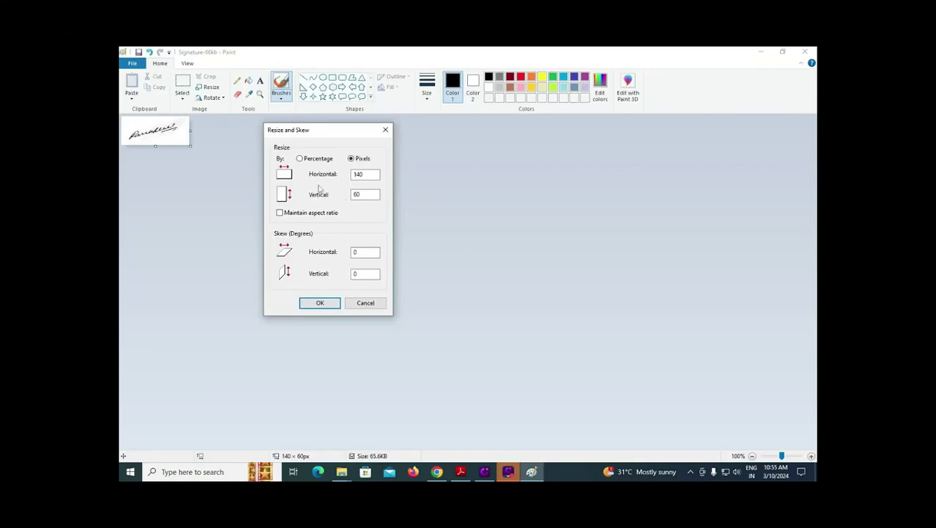
# Resize the signature to 140 × 60 pixels with aspect ratio unlocked and save it as a JPEG picture.
pyautogui.click(289, 215)
pyautogui.click(365, 194)
pyautogui.click(317, 303)
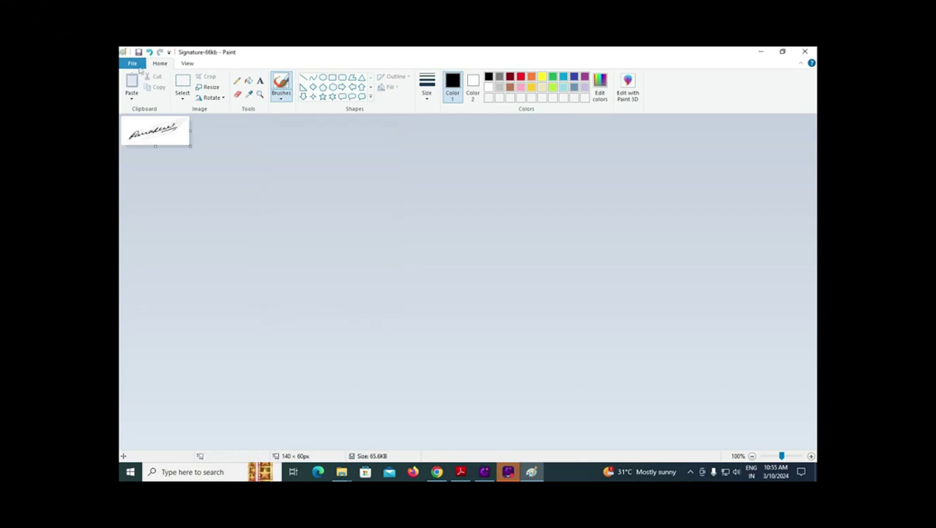
pyautogui.click(134, 64)
pyautogui.moveTo(171, 146)
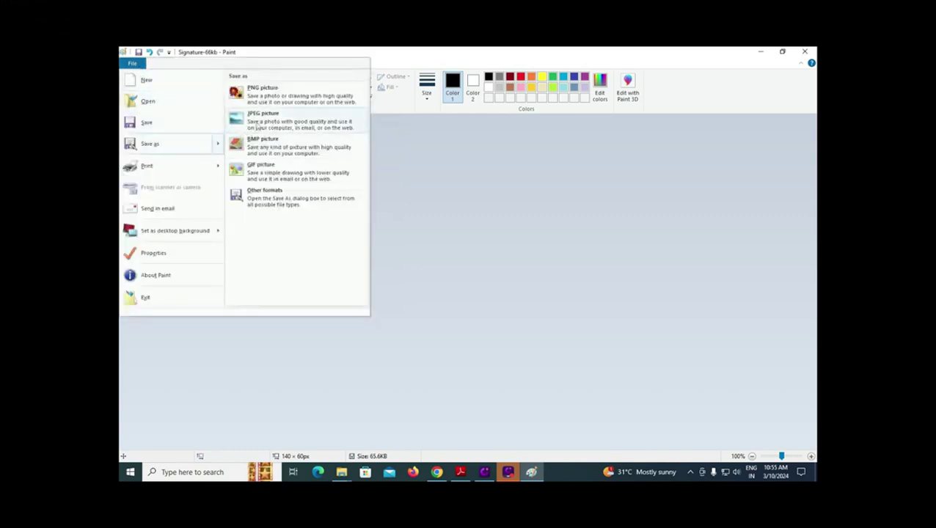
pyautogui.click(258, 120)
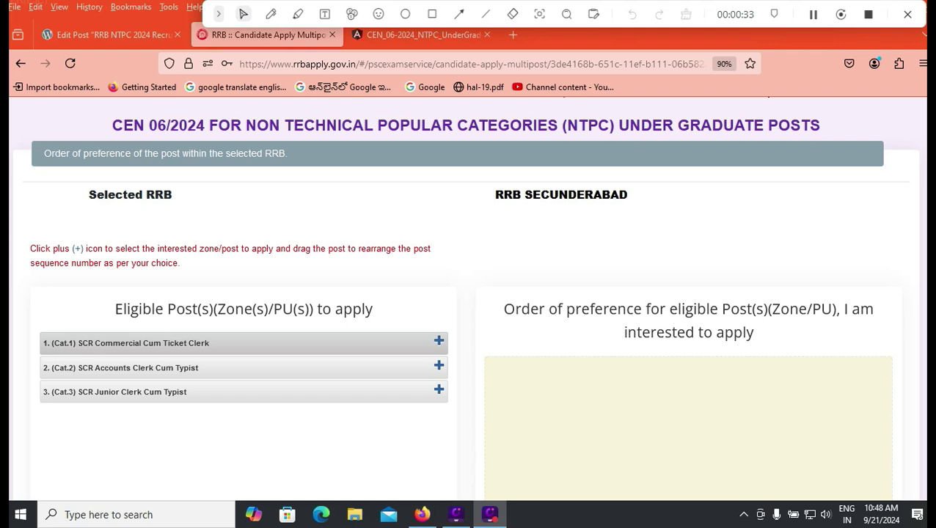
# Add Commercial Cum Ticket Clerk, Accounts Clerk Cum Typist and Junior Clerk Cum Typist, then drag them into that order.
pyautogui.click(439, 340)
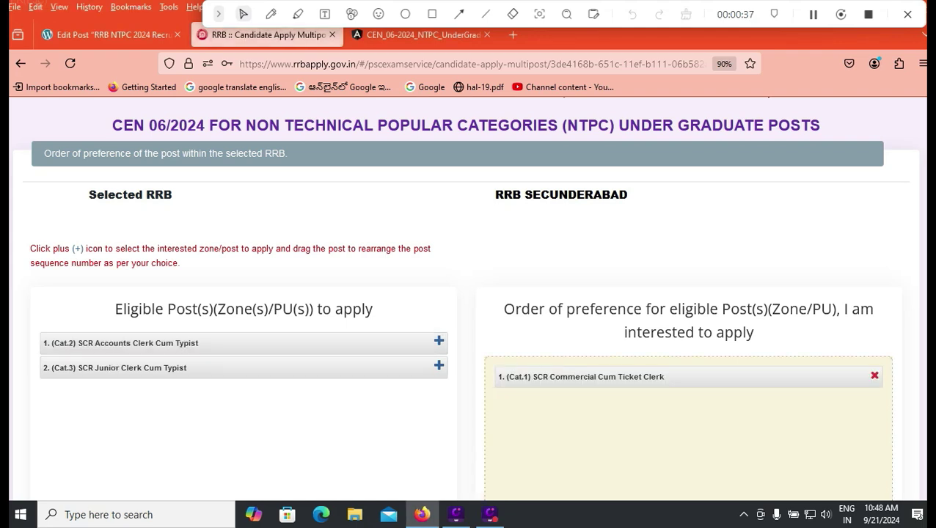
pyautogui.click(439, 341)
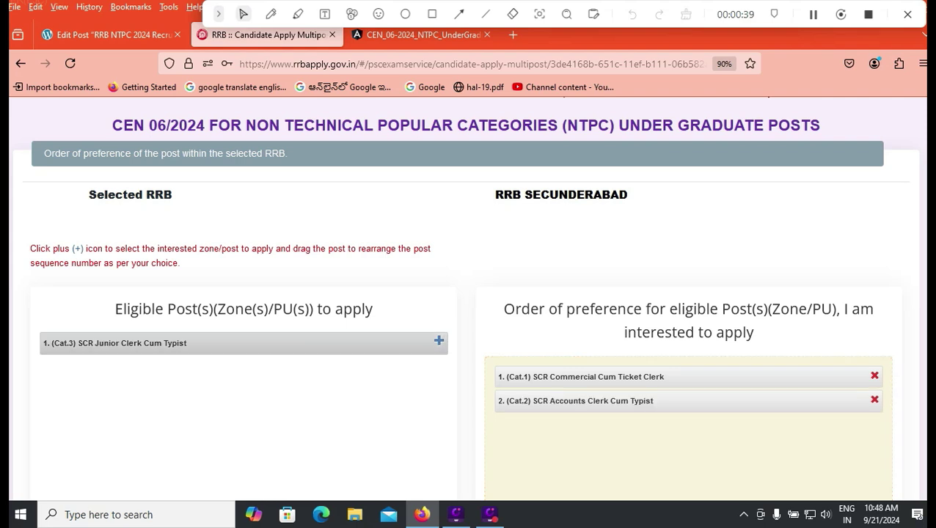
pyautogui.click(439, 341)
pyautogui.moveTo(587, 426); pyautogui.dragTo(587, 377)
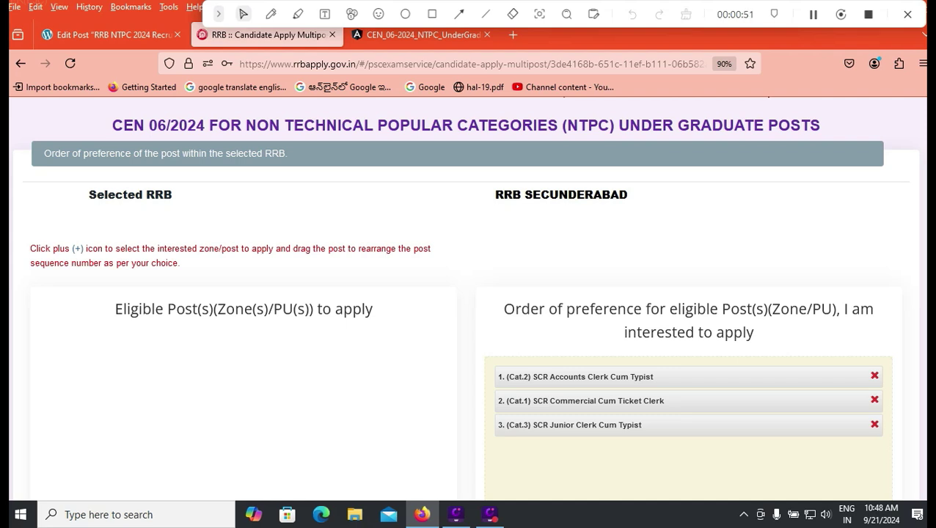
pyautogui.moveTo(580, 377); pyautogui.dragTo(579, 400)
# Tick the preference-order and eligibility declarations and enter TIRUPATI as the place.
pyautogui.scroll(-1, 468, 293)
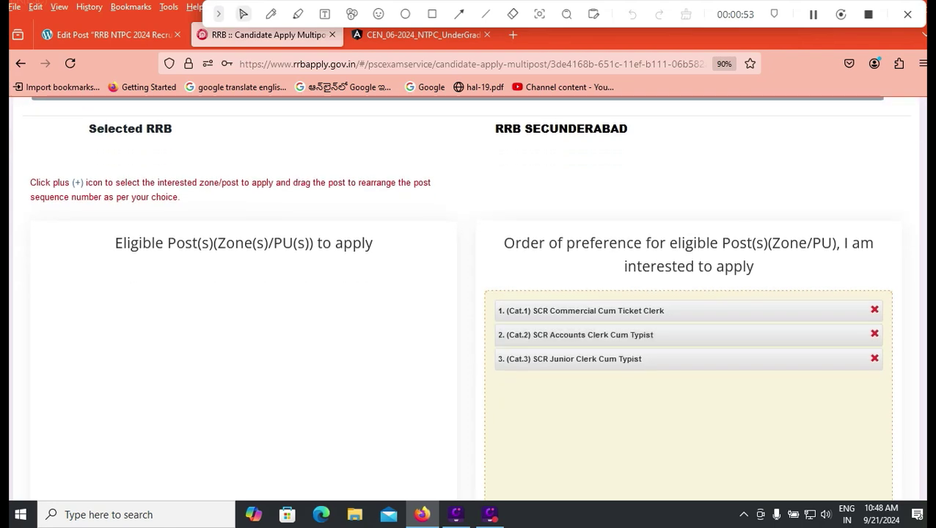
pyautogui.scroll(-3, 468, 293)
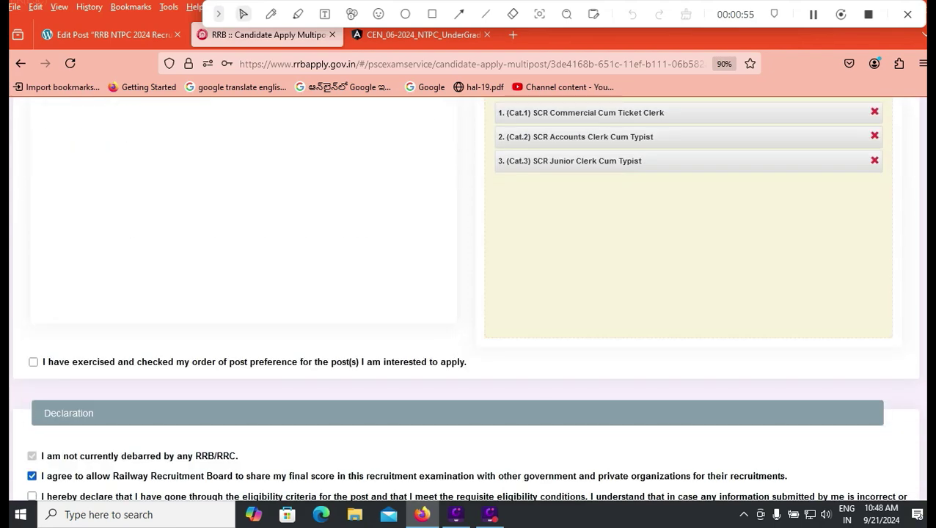
pyautogui.click(33, 362)
pyautogui.scroll(-1, 33, 296)
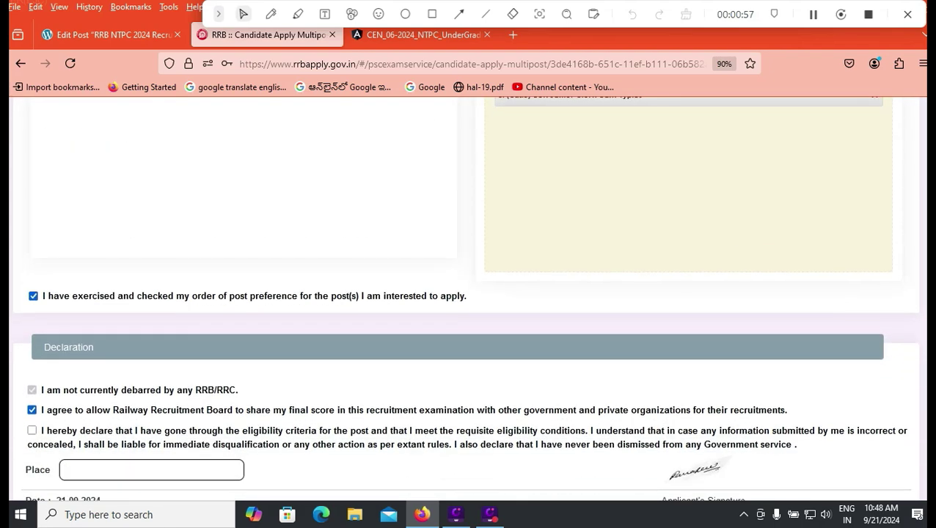
pyautogui.click(31, 431)
pyautogui.click(151, 469)
pyautogui.write('TIRUPATI')
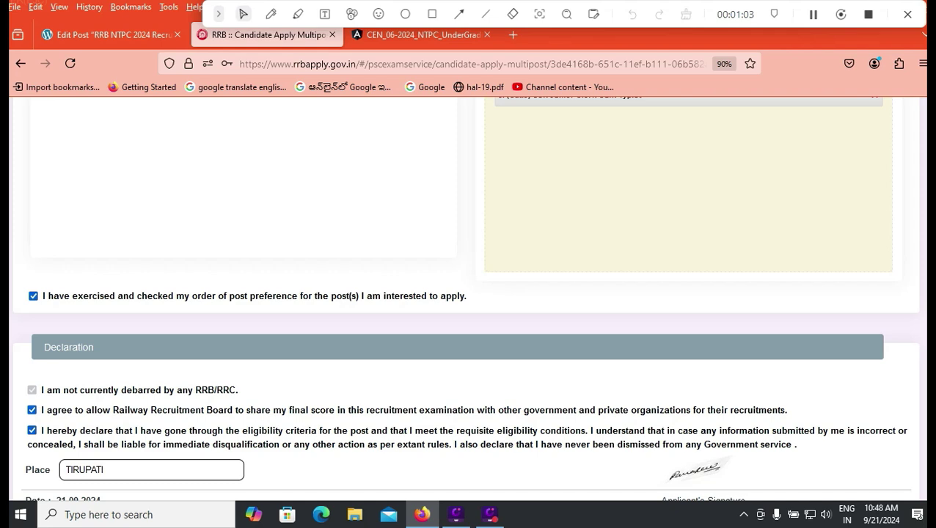
pyautogui.scroll(-3, 468, 293)
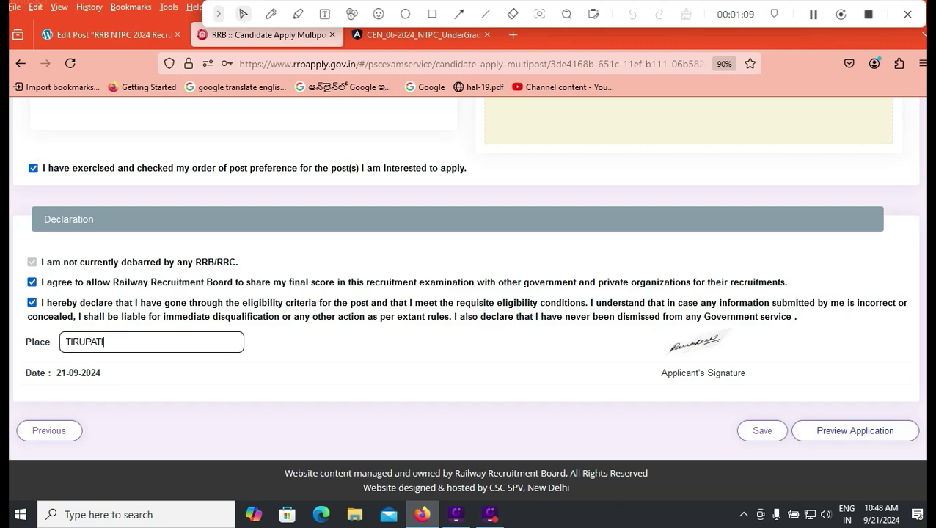
# Preview the application and tick 'I have re-checked the above details and found correct'.
pyautogui.click(855, 430)
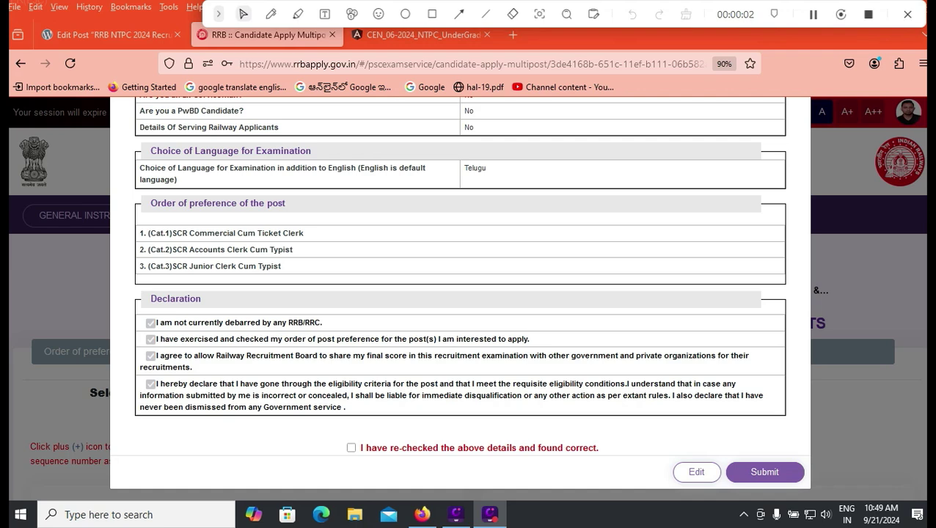
pyautogui.click(432, 14)
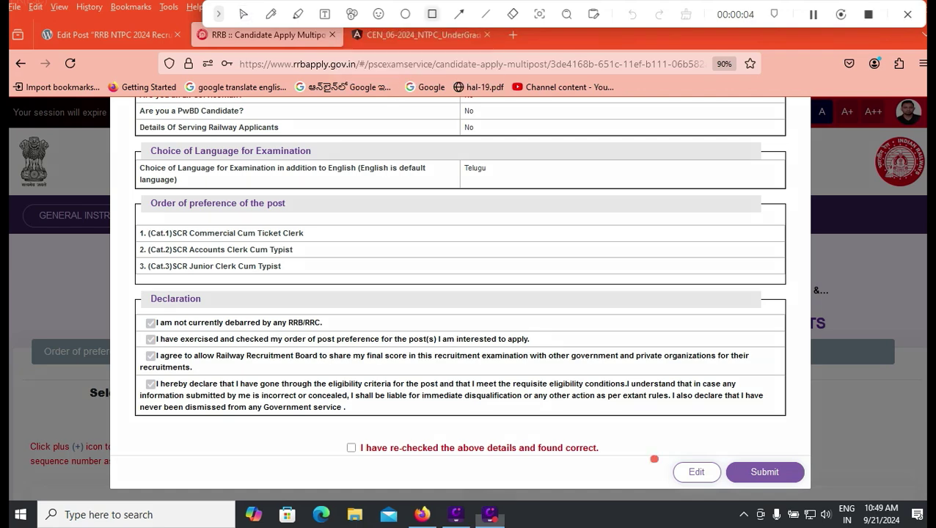
pyautogui.moveTo(650, 455); pyautogui.dragTo(730, 488)
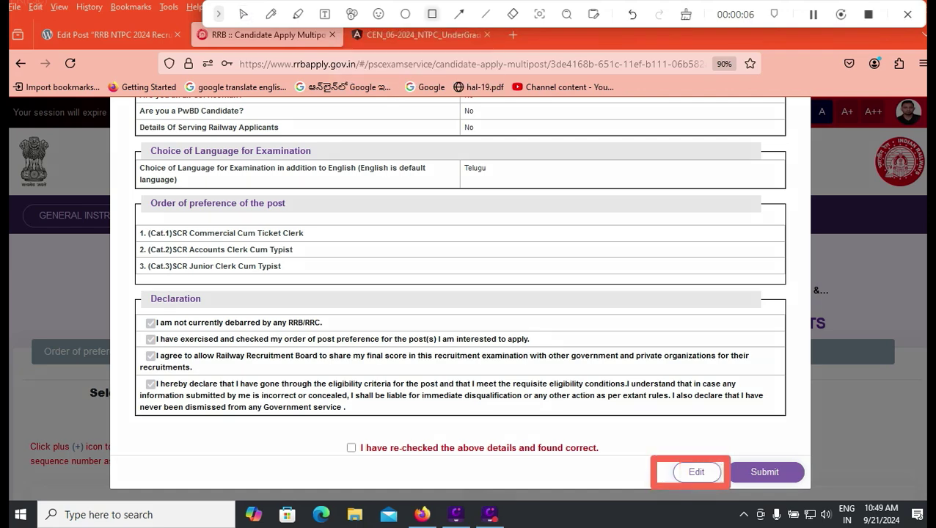
pyautogui.click(243, 14)
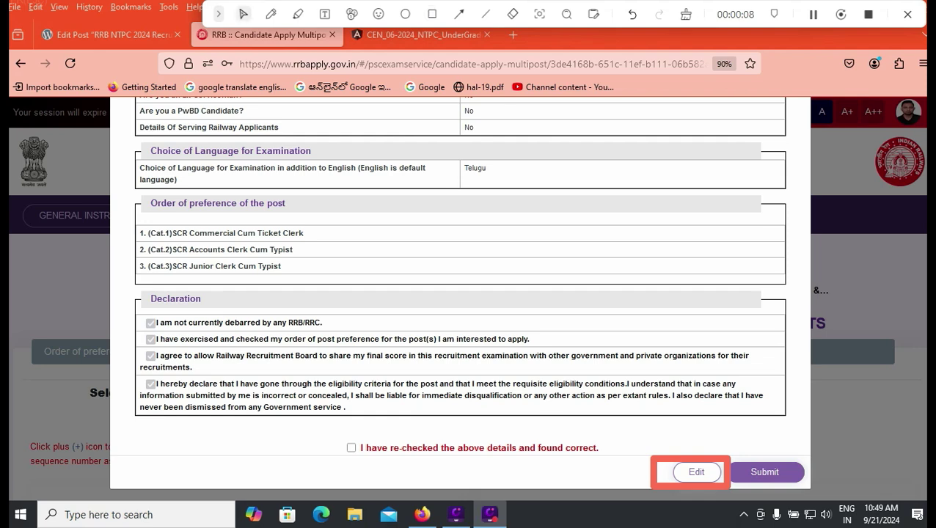
pyautogui.click(351, 447)
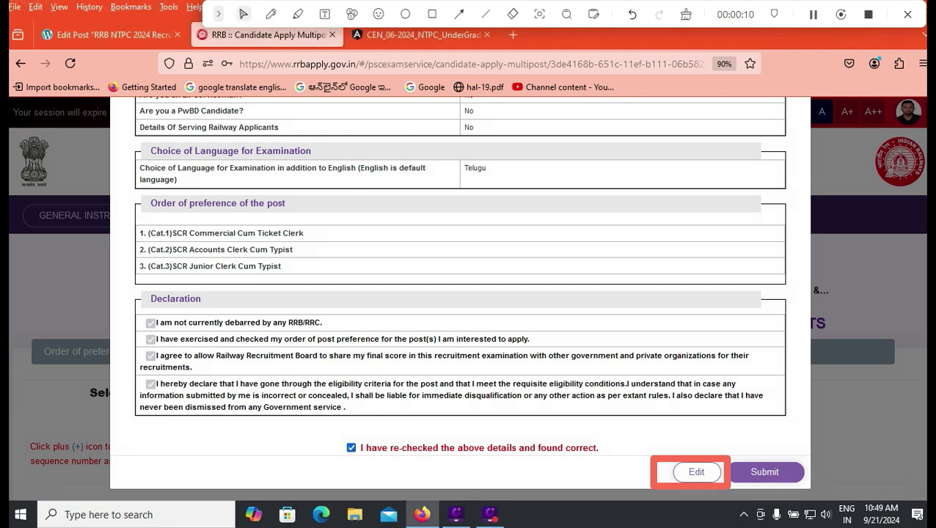